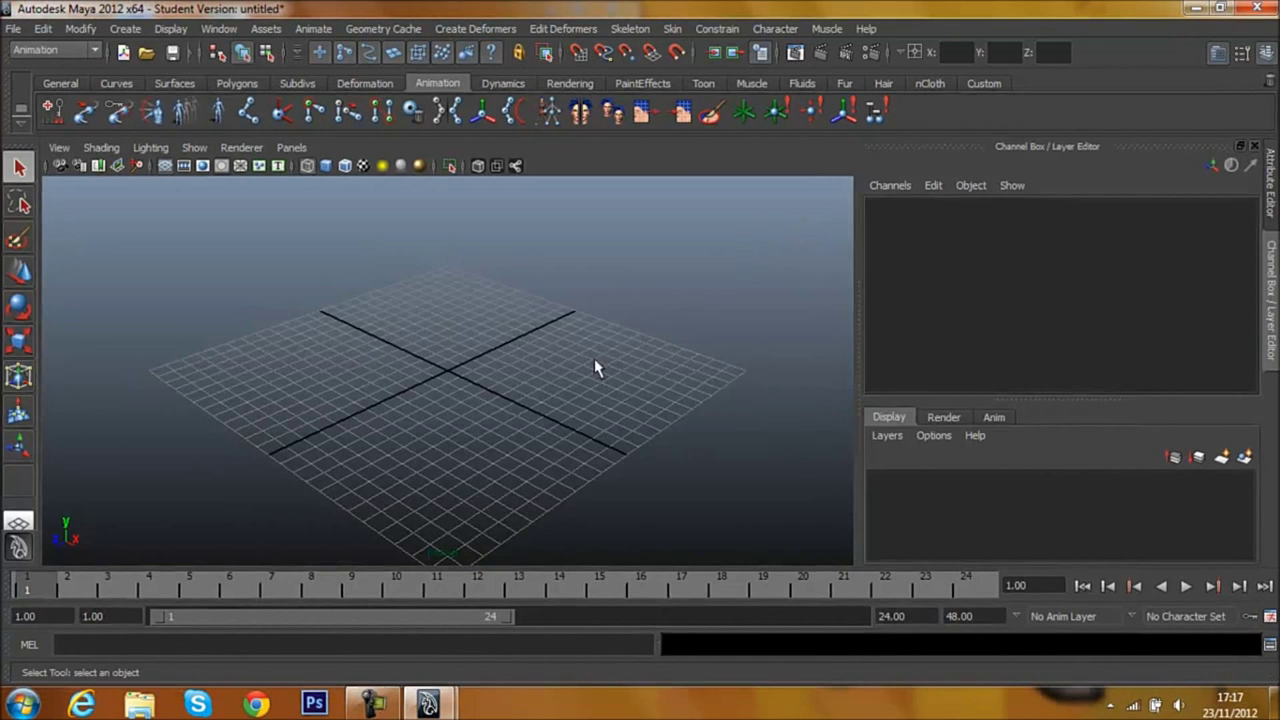
# Set the scene's Linear working unit to meter in Preferences and save the preferences.
pyautogui.moveTo(594, 368)
pyautogui.keyDown('alt'); pyautogui.mouseDown()
pyautogui.moveTo(674, 346)
pyautogui.moveTo(680, 357)
pyautogui.moveTo(539, 362)
pyautogui.moveTo(517, 346)
pyautogui.moveTo(621, 342)
pyautogui.moveTo(463, 357)
pyautogui.moveTo(434, 326)
pyautogui.moveTo(368, 332)
pyautogui.moveTo(440, 360)
pyautogui.mouseUp(); pyautogui.keyUp('alt')
pyautogui.scroll(5, 451, 377)
pyautogui.scroll(2, 452, 380)
pyautogui.scroll(-5, 453, 380)
pyautogui.scroll(-3, 455, 380)
pyautogui.moveTo(463, 380)
pyautogui.keyDown('alt'); pyautogui.mouseDown()
pyautogui.moveTo(546, 363)
pyautogui.moveTo(650, 375)
pyautogui.moveTo(650, 387)
pyautogui.moveTo(713, 370)
pyautogui.moveTo(765, 457)
pyautogui.mouseUp(); pyautogui.keyUp('alt')
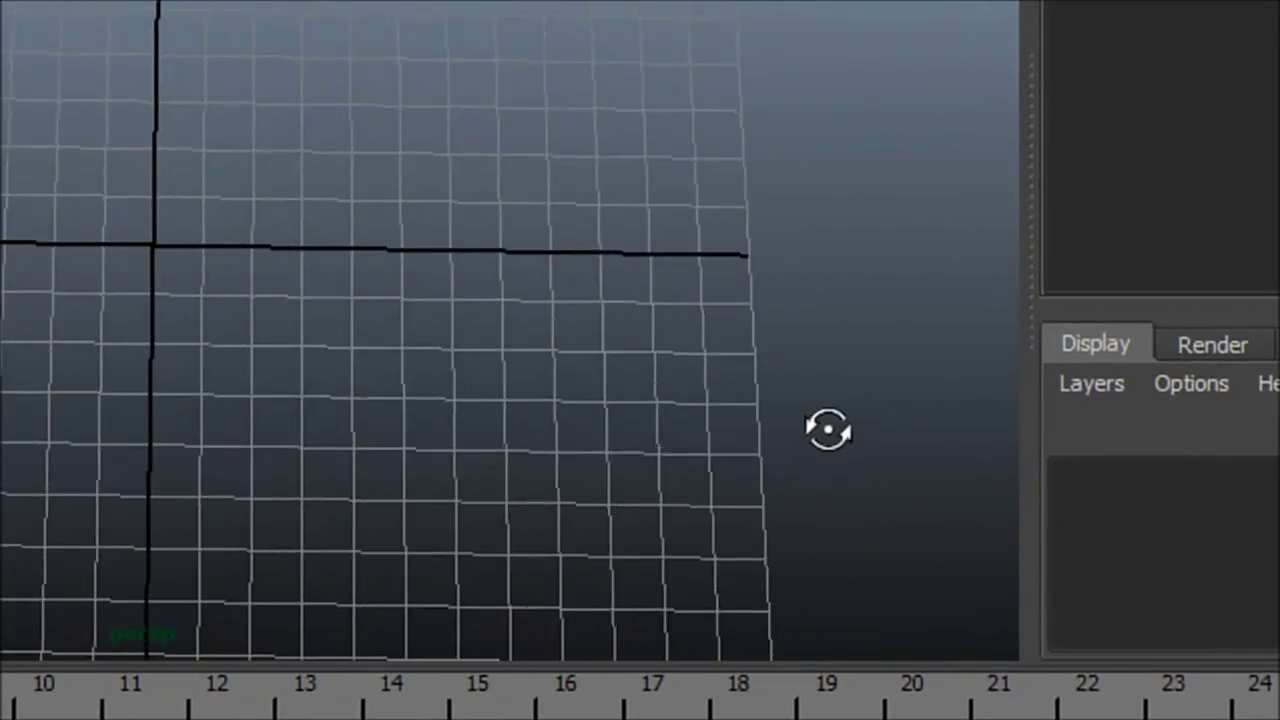
pyautogui.moveTo(828, 430)
pyautogui.keyDown('alt'); pyautogui.mouseDown()
pyautogui.moveTo(737, 309)
pyautogui.moveTo(611, 223)
pyautogui.moveTo(617, 200)
pyautogui.mouseUp(); pyautogui.keyUp('alt')
pyautogui.keyDown('alt'); pyautogui.moveTo(617, 200); pyautogui.dragTo(500, 157, button='middle'); pyautogui.keyUp('alt')
pyautogui.moveTo(500, 157)
pyautogui.keyDown('alt'); pyautogui.mouseDown()
pyautogui.moveTo(459, 143)
pyautogui.moveTo(483, 114)
pyautogui.moveTo(489, 162)
pyautogui.moveTo(554, 220)
pyautogui.moveTo(591, 220)
pyautogui.moveTo(534, 363)
pyautogui.moveTo(566, 332)
pyautogui.mouseUp(); pyautogui.keyUp('alt')
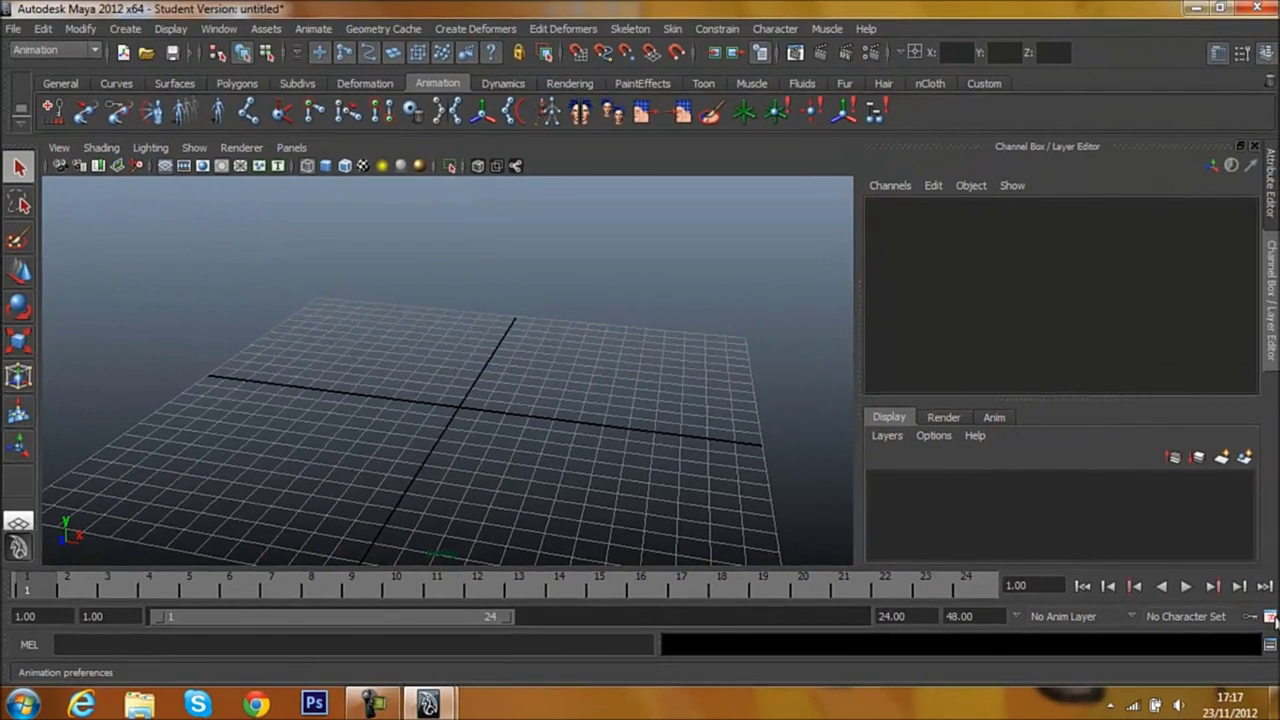
pyautogui.click(1265, 587)
pyautogui.click(247, 222)
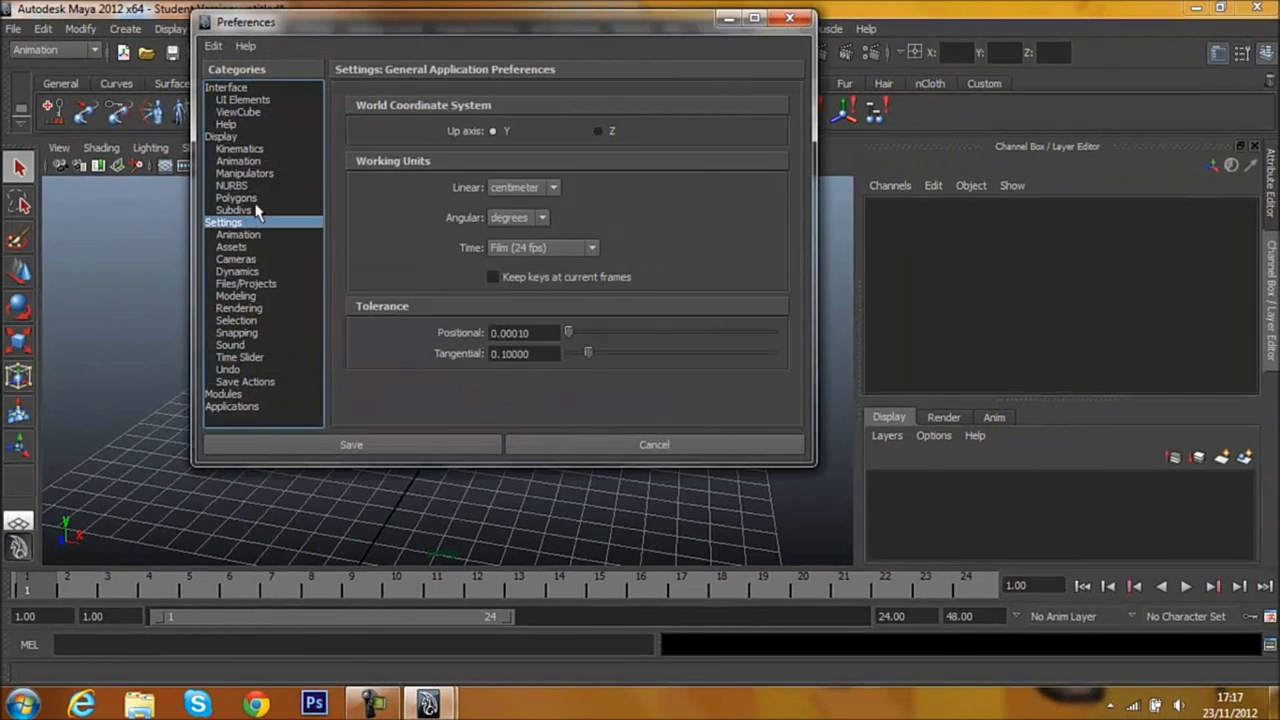
pyautogui.click(517, 191)
pyautogui.click(529, 226)
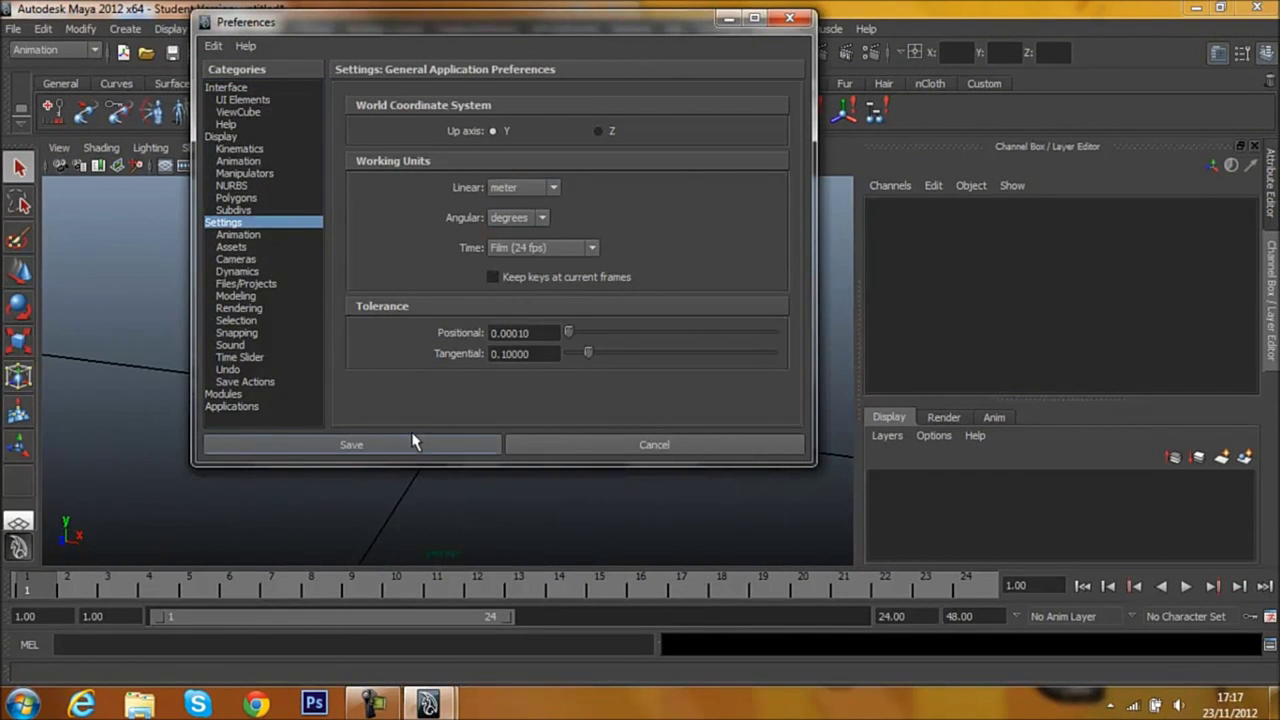
pyautogui.click(412, 443)
# Tumble and zoom the viewport to view the grid from several angles.
pyautogui.moveTo(469, 349)
pyautogui.keyDown('alt'); pyautogui.mouseDown()
pyautogui.moveTo(506, 390)
pyautogui.moveTo(580, 371)
pyautogui.mouseUp(); pyautogui.keyUp('alt')
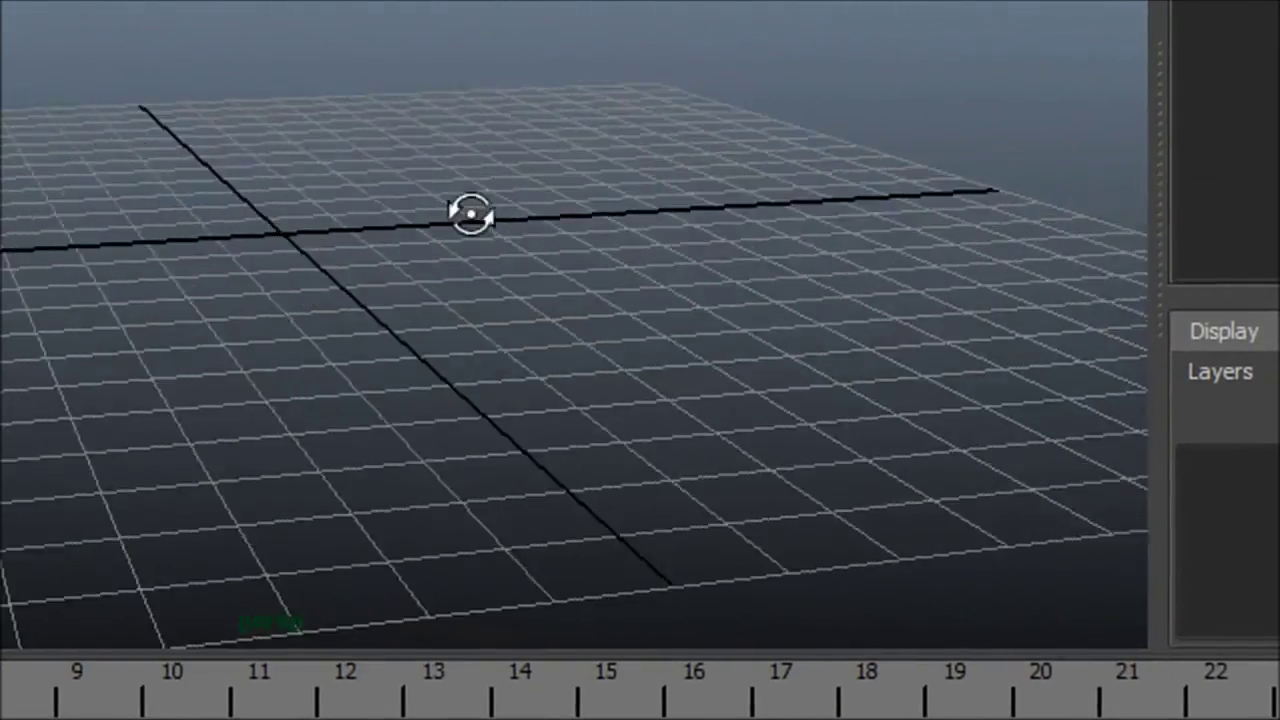
pyautogui.moveTo(470, 213)
pyautogui.keyDown('alt'); pyautogui.mouseDown()
pyautogui.moveTo(294, 263)
pyautogui.moveTo(269, 283)
pyautogui.moveTo(242, 345)
pyautogui.moveTo(360, 417)
pyautogui.moveTo(438, 427)
pyautogui.moveTo(337, 314)
pyautogui.moveTo(177, 243)
pyautogui.moveTo(229, 258)
pyautogui.mouseUp(); pyautogui.keyUp('alt')
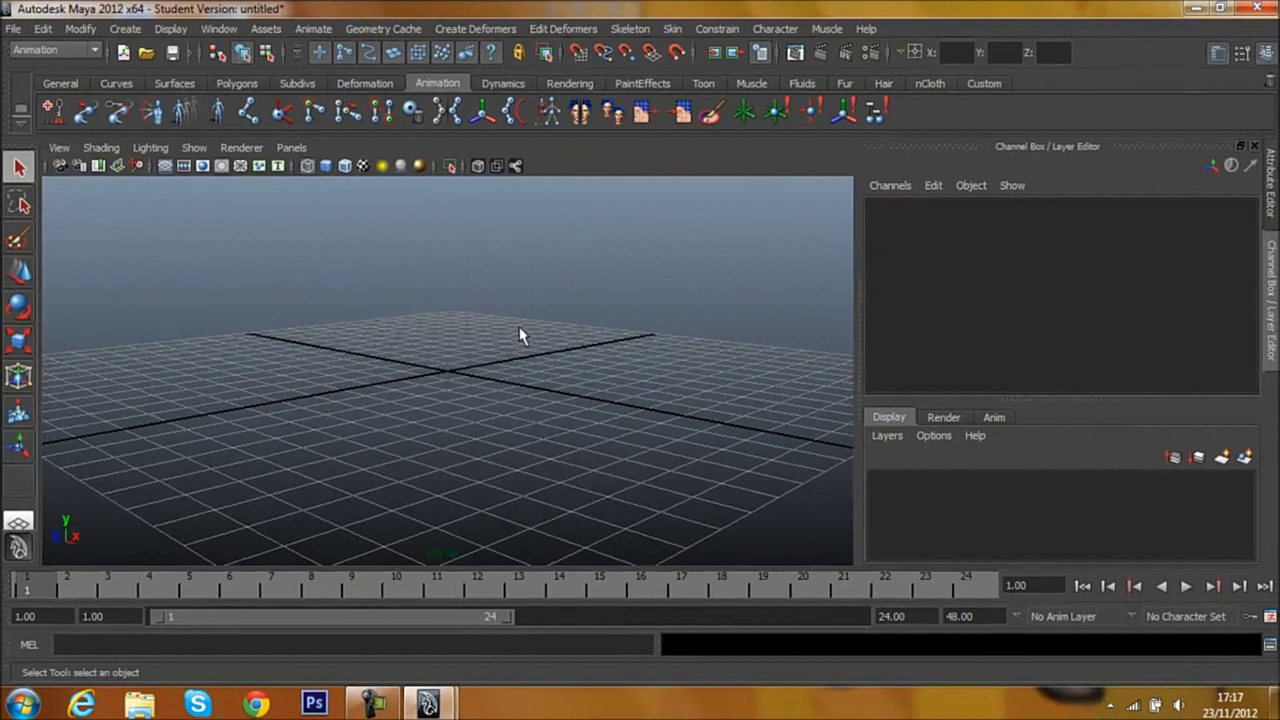
pyautogui.scroll(3, 519, 335)
pyautogui.moveTo(503, 325)
pyautogui.keyDown('alt'); pyautogui.mouseDown()
pyautogui.moveTo(480, 374)
pyautogui.moveTo(606, 414)
pyautogui.moveTo(661, 407)
pyautogui.mouseUp(); pyautogui.keyUp('alt')
pyautogui.moveTo(580, 298)
pyautogui.keyDown('alt'); pyautogui.mouseDown()
pyautogui.moveTo(700, 137)
pyautogui.moveTo(746, 123)
pyautogui.moveTo(723, 140)
pyautogui.moveTo(497, 186)
pyautogui.moveTo(417, 226)
pyautogui.moveTo(426, 250)
pyautogui.mouseUp(); pyautogui.keyUp('alt')
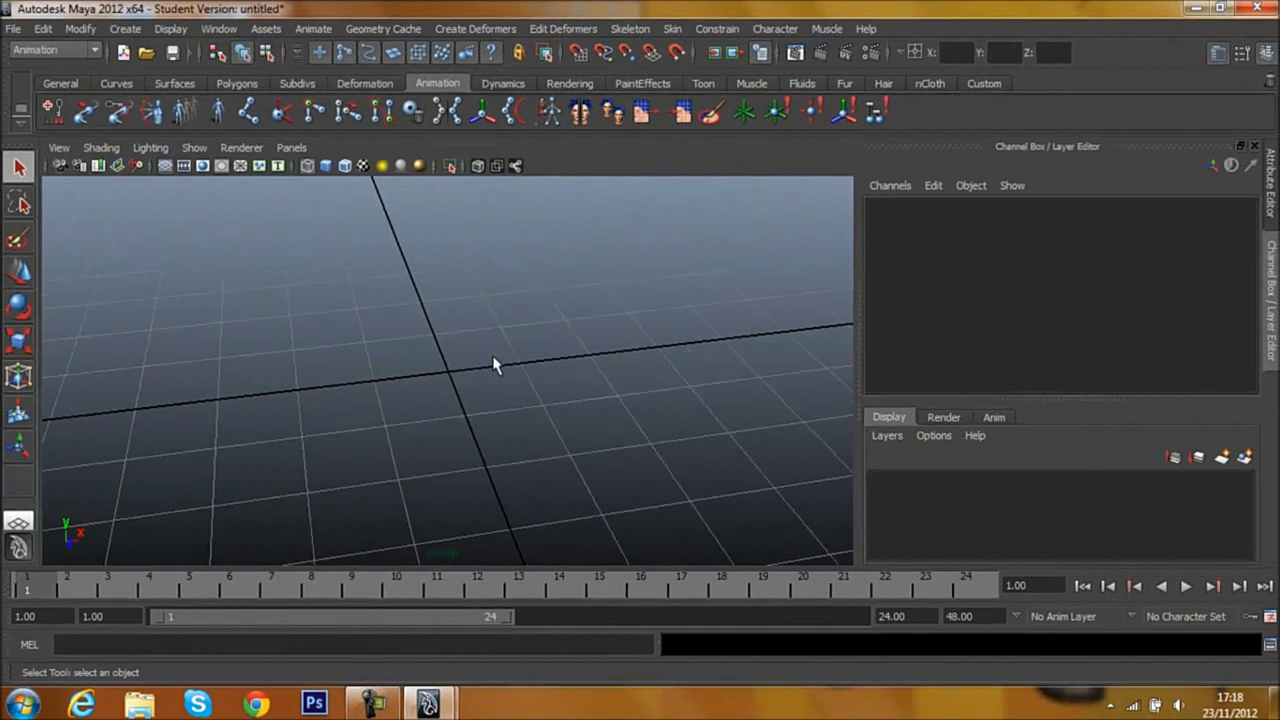
pyautogui.moveTo(497, 363)
pyautogui.keyDown('alt'); pyautogui.mouseDown()
pyautogui.moveTo(480, 431)
pyautogui.moveTo(457, 457)
pyautogui.moveTo(474, 437)
pyautogui.moveTo(420, 303)
pyautogui.moveTo(431, 334)
pyautogui.moveTo(277, 227)
pyautogui.mouseUp(); pyautogui.keyUp('alt')
pyautogui.scroll(-5, 300, 250)
pyautogui.keyDown('alt'); pyautogui.moveTo(380, 309); pyautogui.dragTo(370, 300); pyautogui.keyUp('alt')
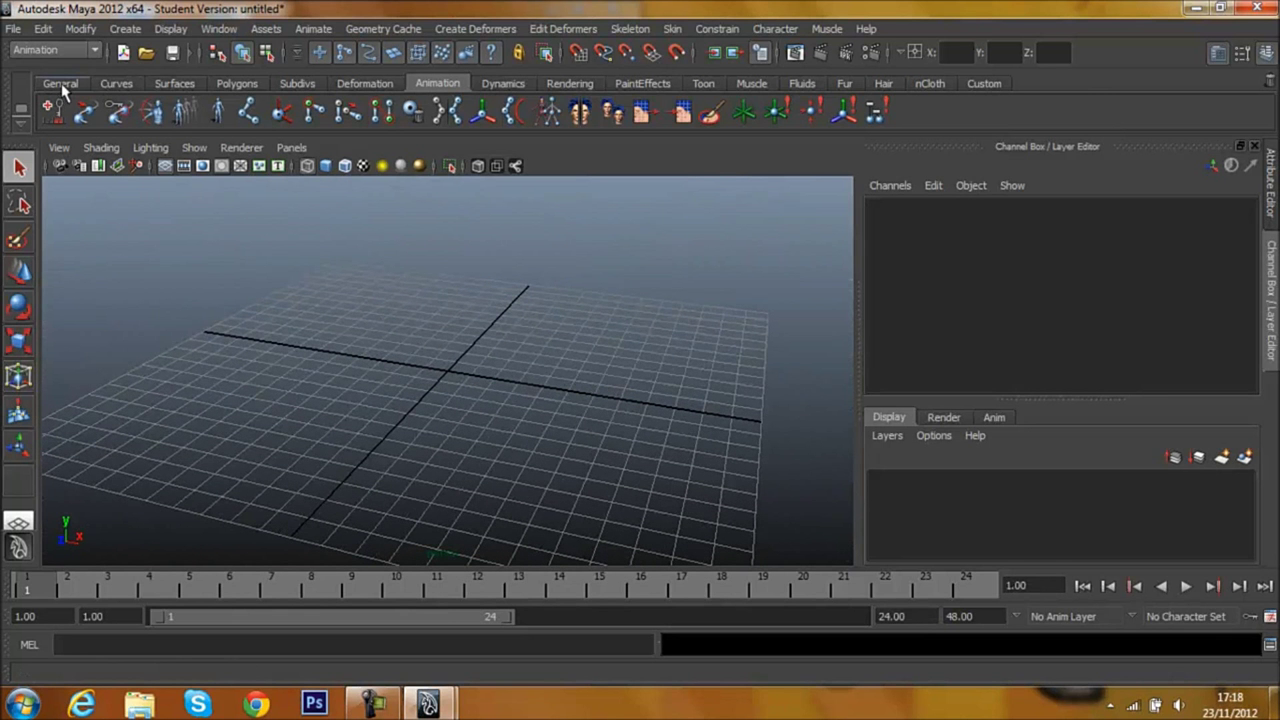
# Draw a polygon cube on the grid from the Polygons shelf and show it smooth-shaded.
pyautogui.click(62, 84)
pyautogui.click(237, 83)
pyautogui.click(89, 111)
pyautogui.scroll(2, 423, 351)
pyautogui.scroll(2, 400, 355)
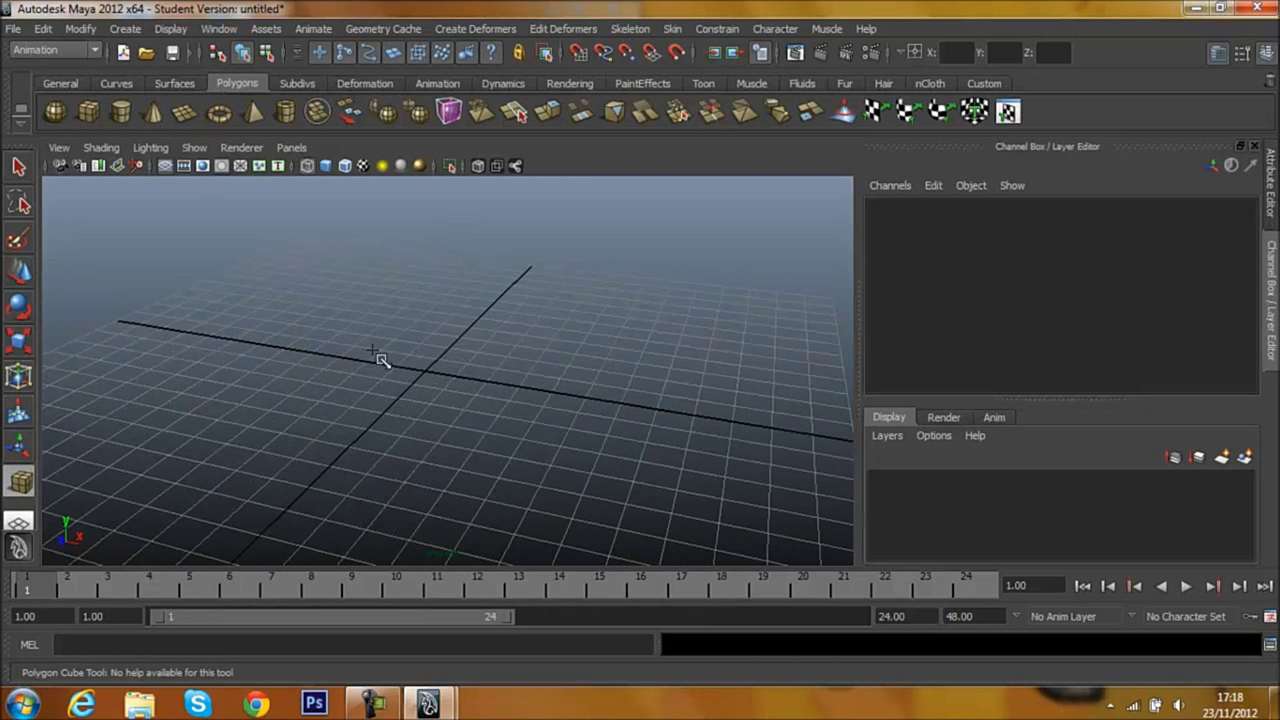
pyautogui.moveTo(455, 398); pyautogui.dragTo(490, 405)
pyautogui.moveTo(449, 346); pyautogui.dragTo(514, 214)
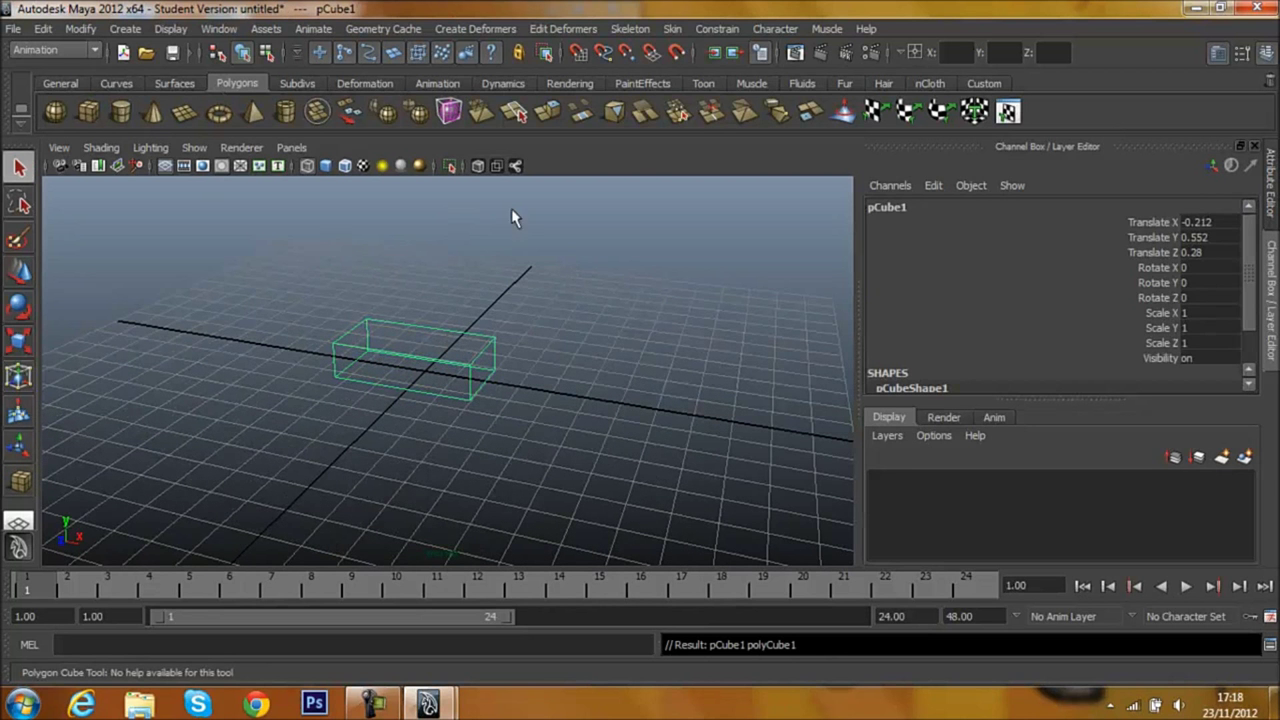
pyautogui.click(326, 165)
pyautogui.scroll(3, 536, 300)
pyautogui.scroll(-3, 520, 345)
pyautogui.keyDown('alt'); pyautogui.moveTo(503, 337); pyautogui.dragTo(483, 352); pyautogui.keyUp('alt')
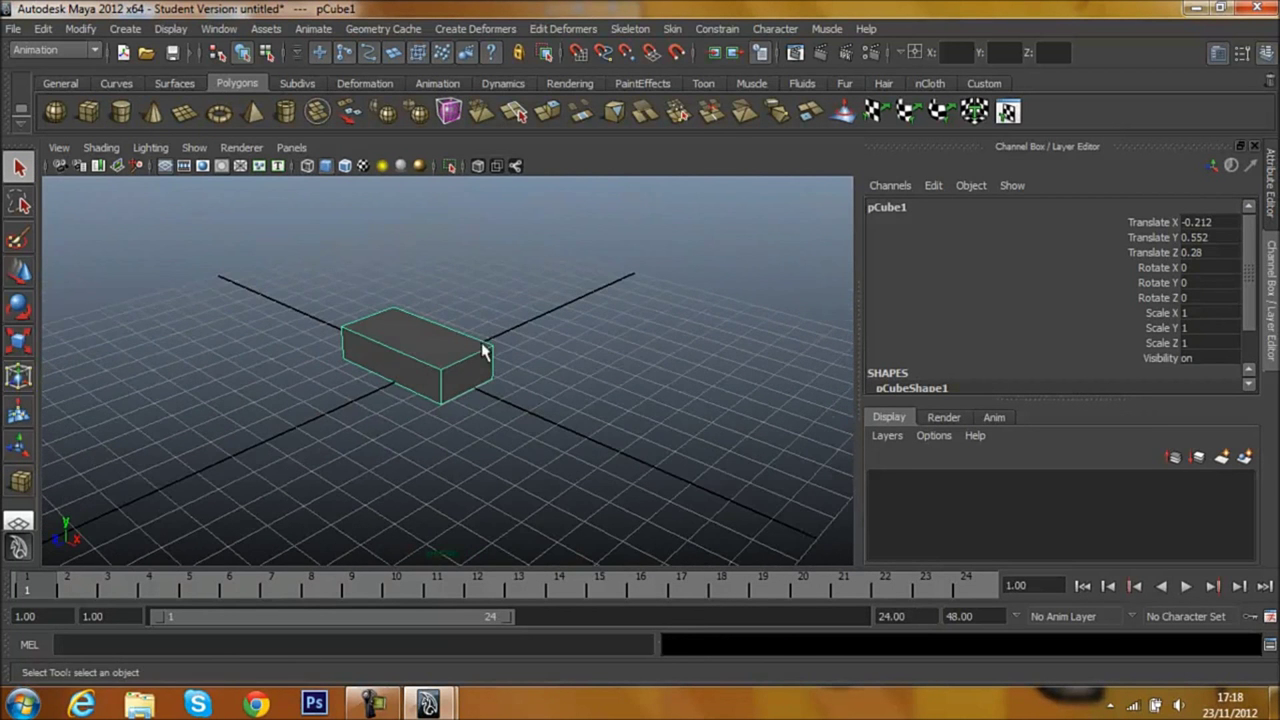
pyautogui.scroll(-2, 940, 372)
# Set polyCube1 Width 0.5, Depth 0.5 and Height 0.75 in the Channel Box.
pyautogui.click(922, 366)
pyautogui.scroll(-3, 934, 369)
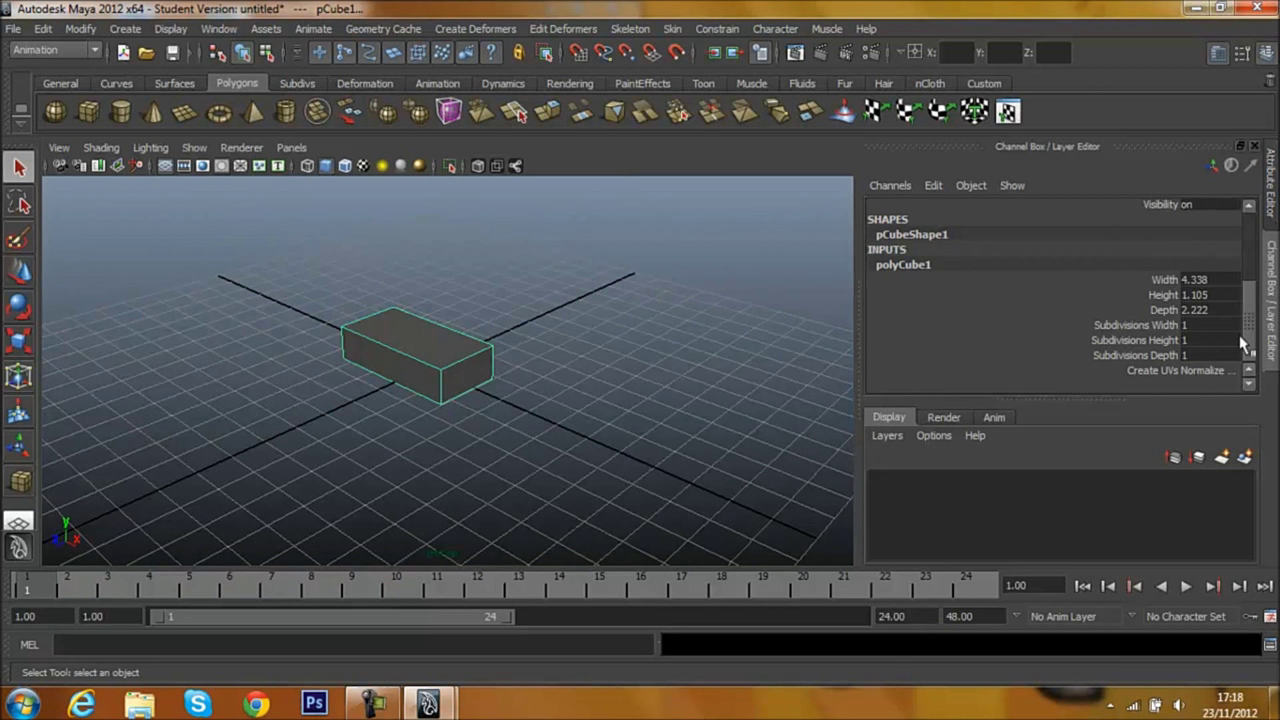
pyautogui.click(1204, 326)
pyautogui.click(1215, 281)
pyautogui.write('5')
pyautogui.press('Return')
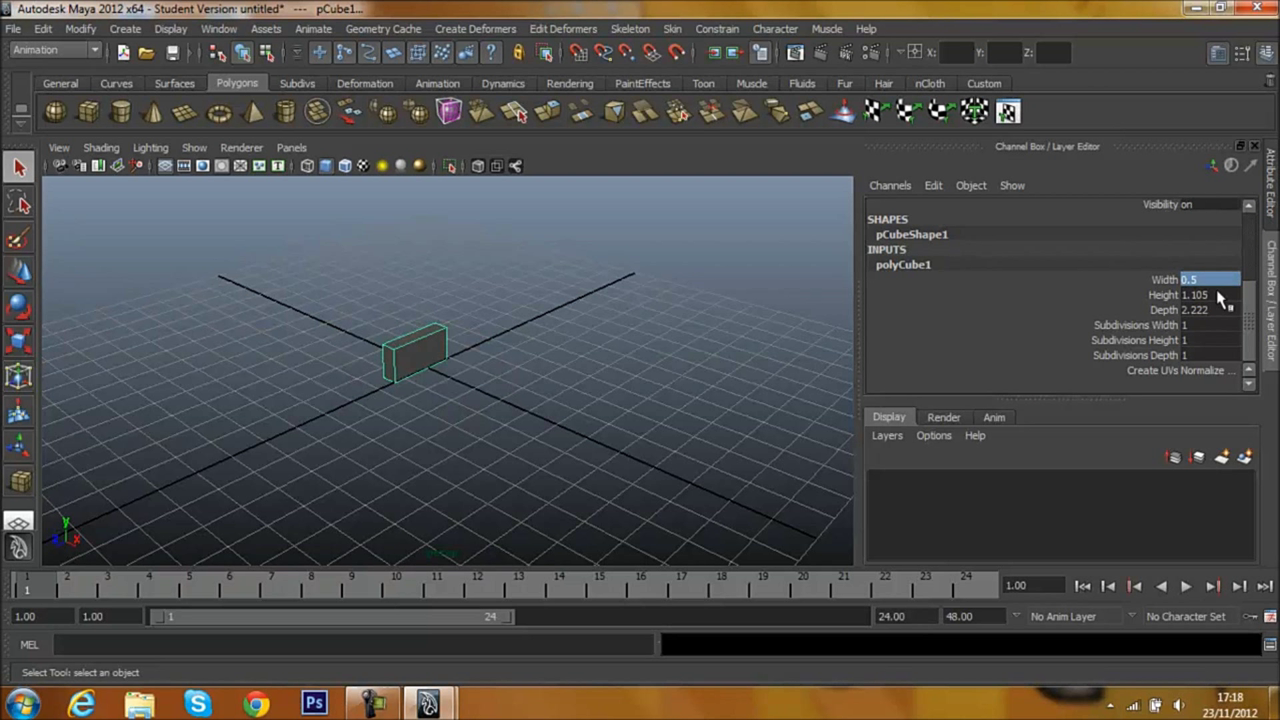
pyautogui.click(1214, 310)
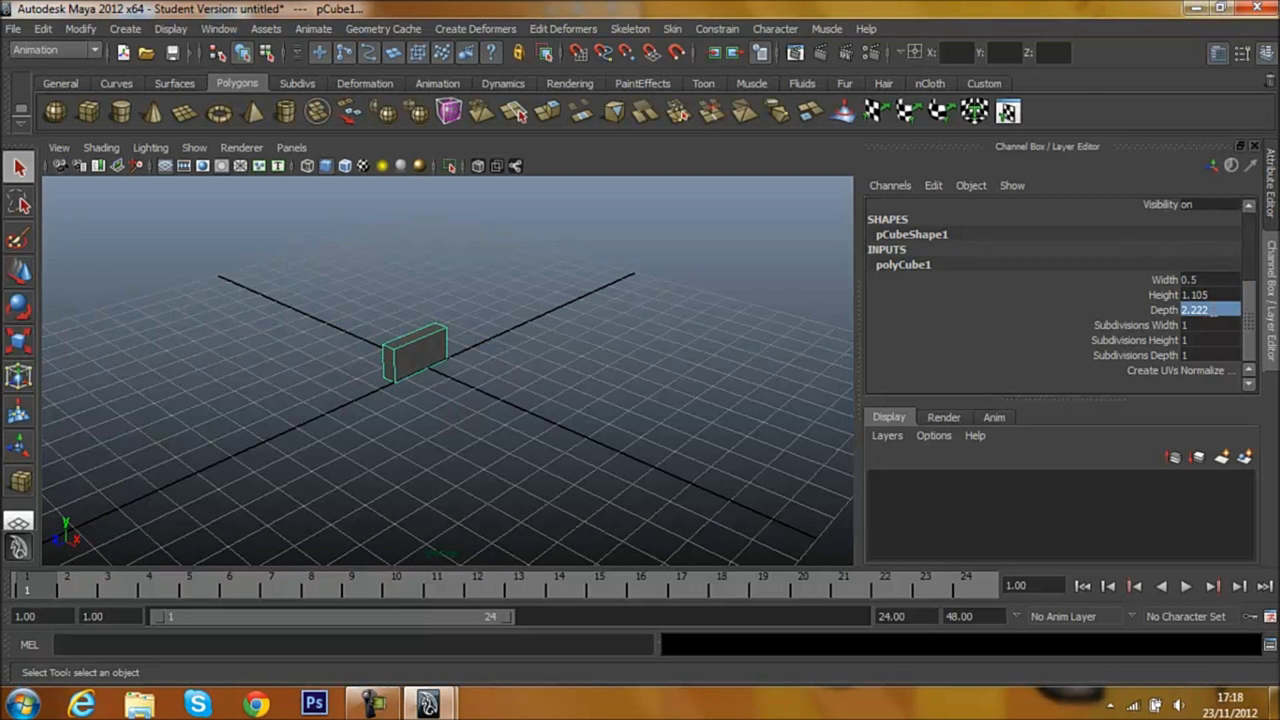
pyautogui.press('Return')
pyautogui.click(1226, 296)
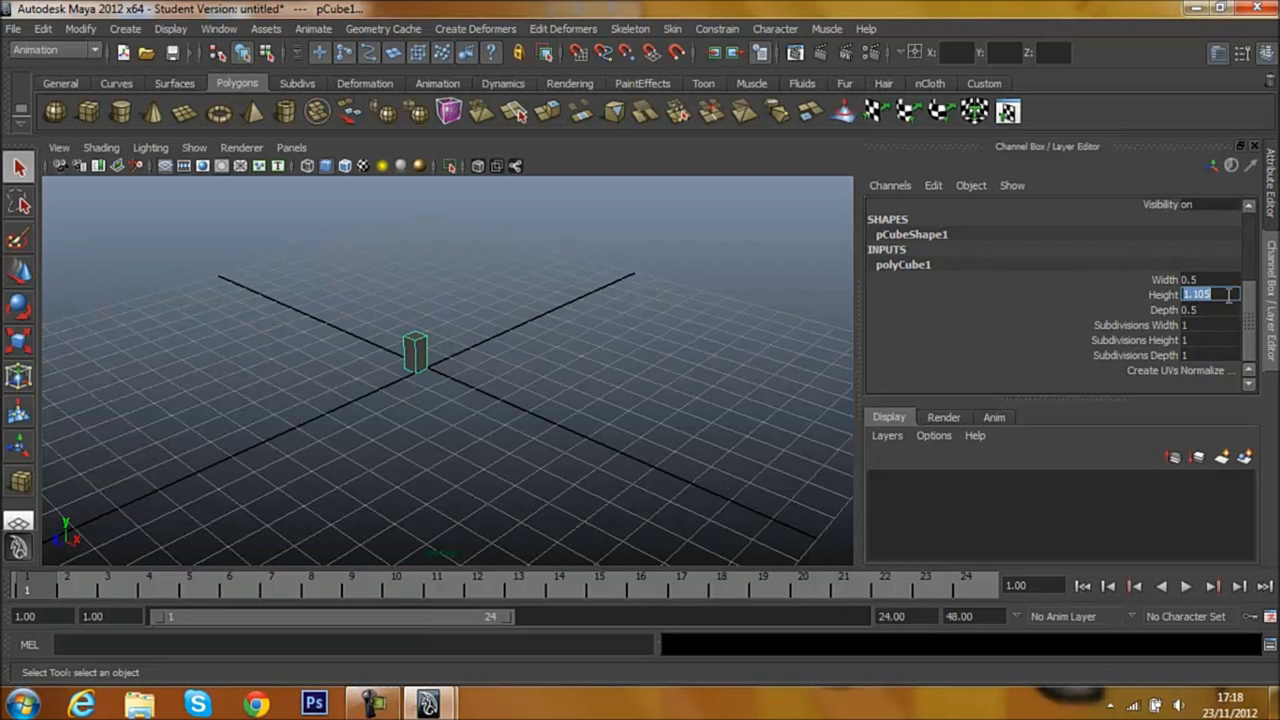
pyautogui.write('0.75')
pyautogui.press('Return')
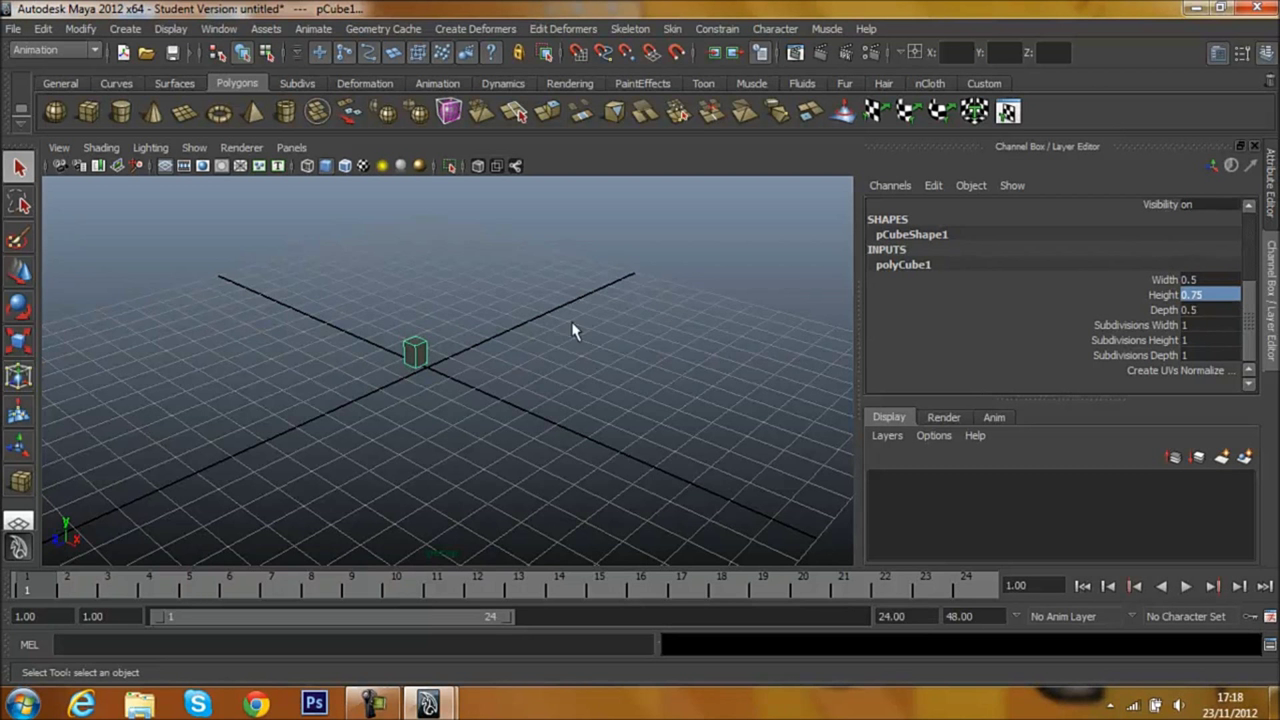
pyautogui.scroll(5, 572, 332)
pyautogui.scroll(-2, 600, 400)
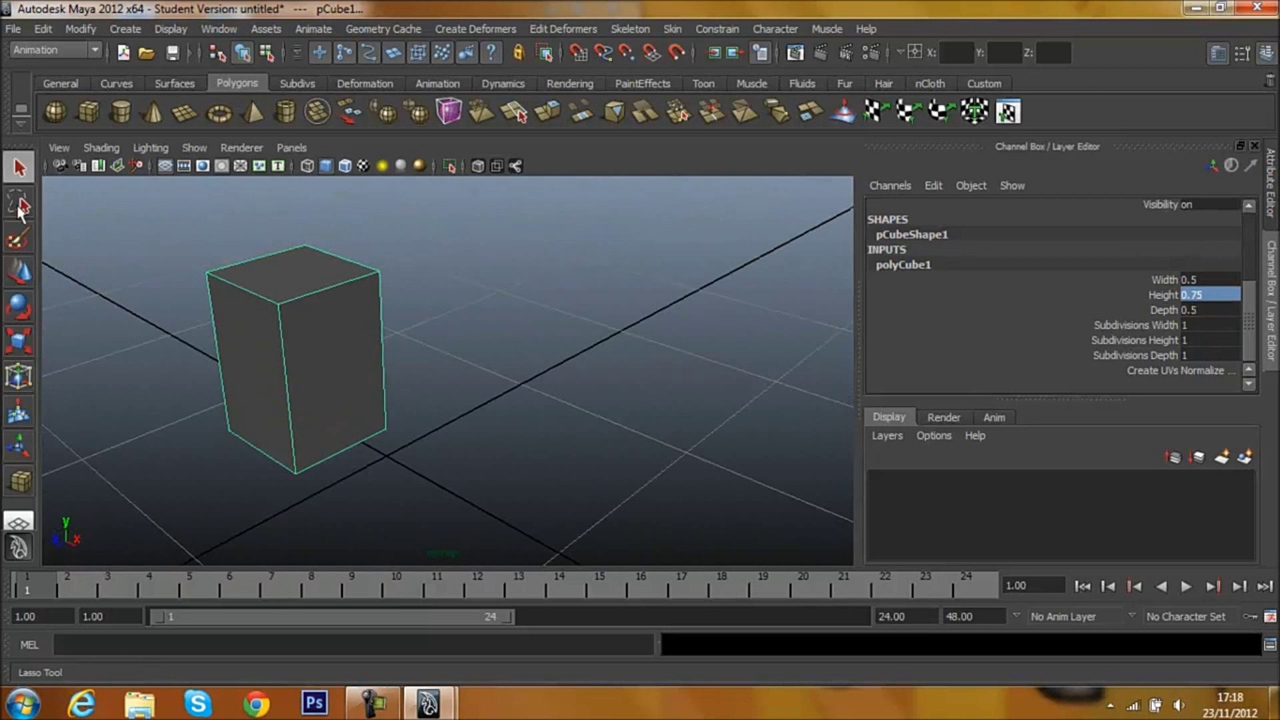
# Move the cube's pivot to its bottom corner and place that corner at the grid centre.
pyautogui.click(27, 269)
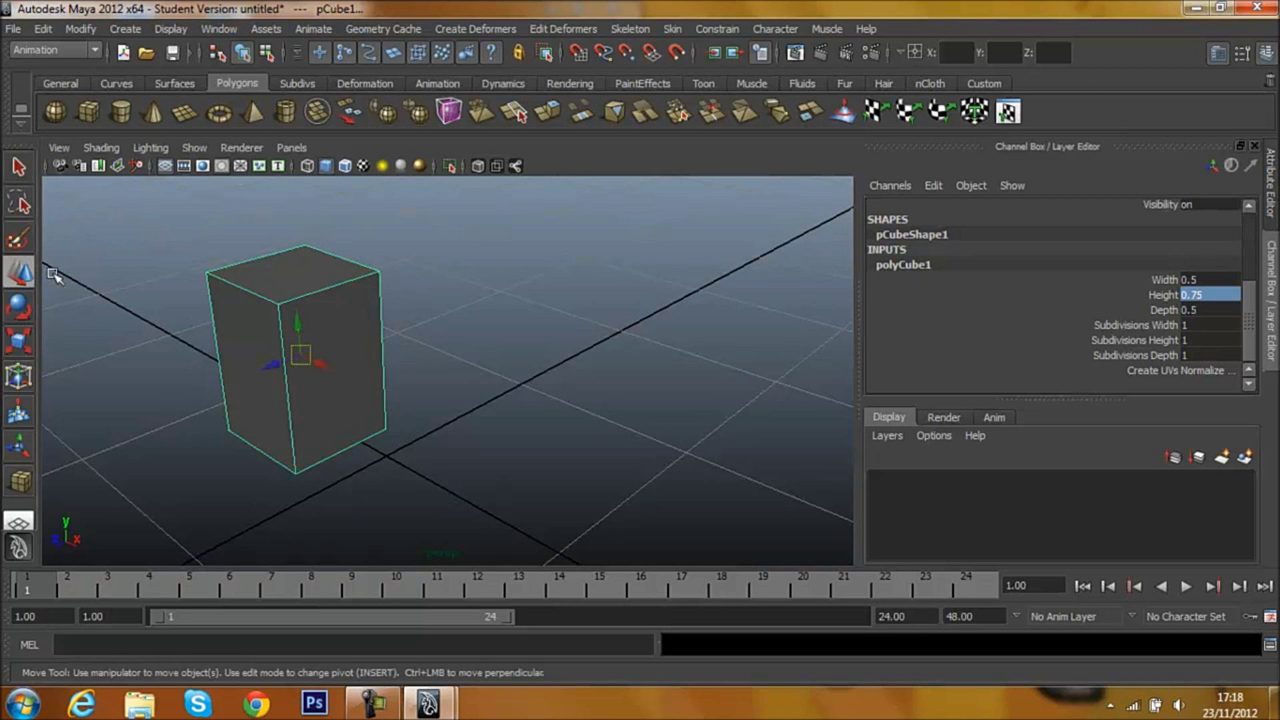
pyautogui.press('Insert')
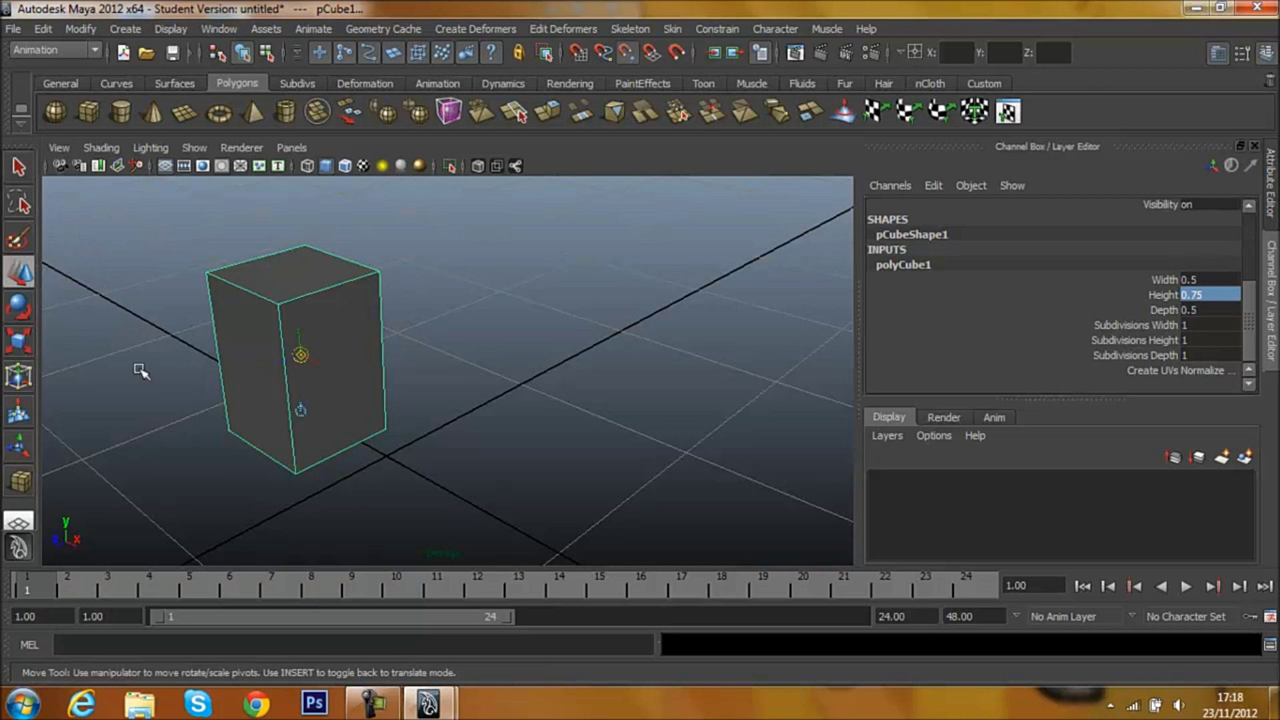
pyautogui.moveTo(300, 355); pyautogui.dragTo(422, 457)
pyautogui.press('Insert')
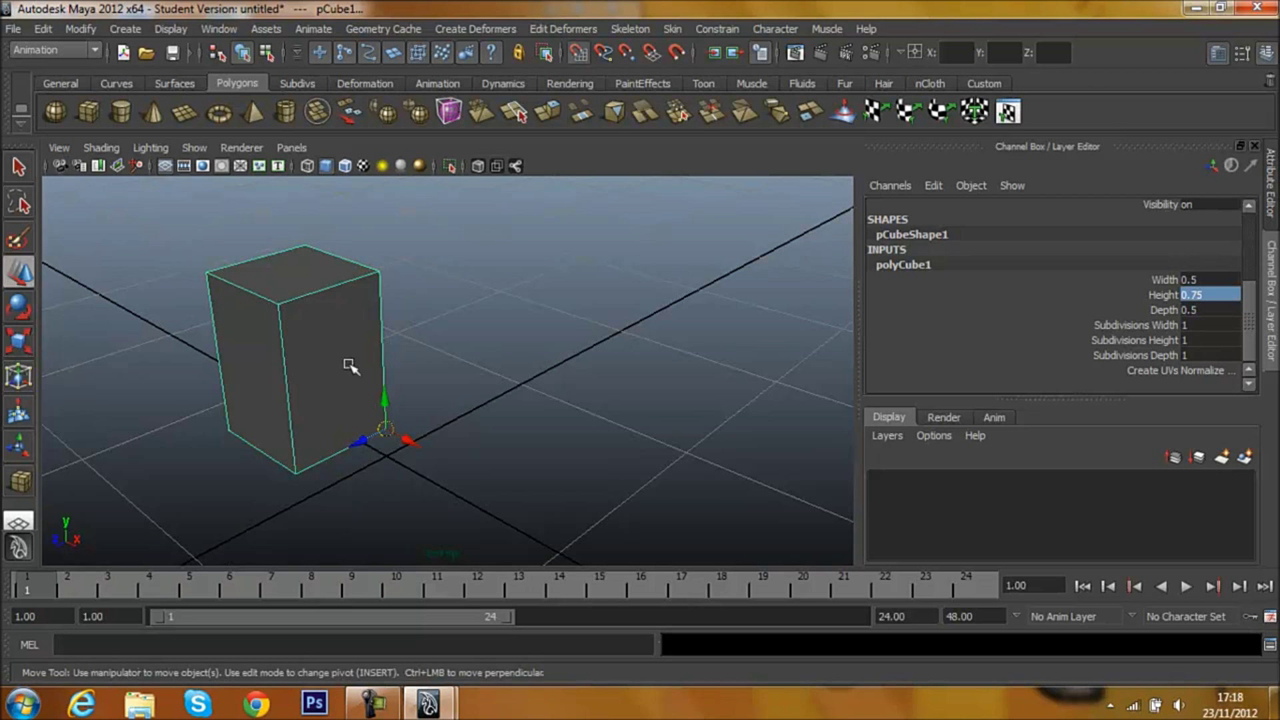
pyautogui.moveTo(394, 447); pyautogui.dragTo(457, 434)
pyautogui.click(523, 434)
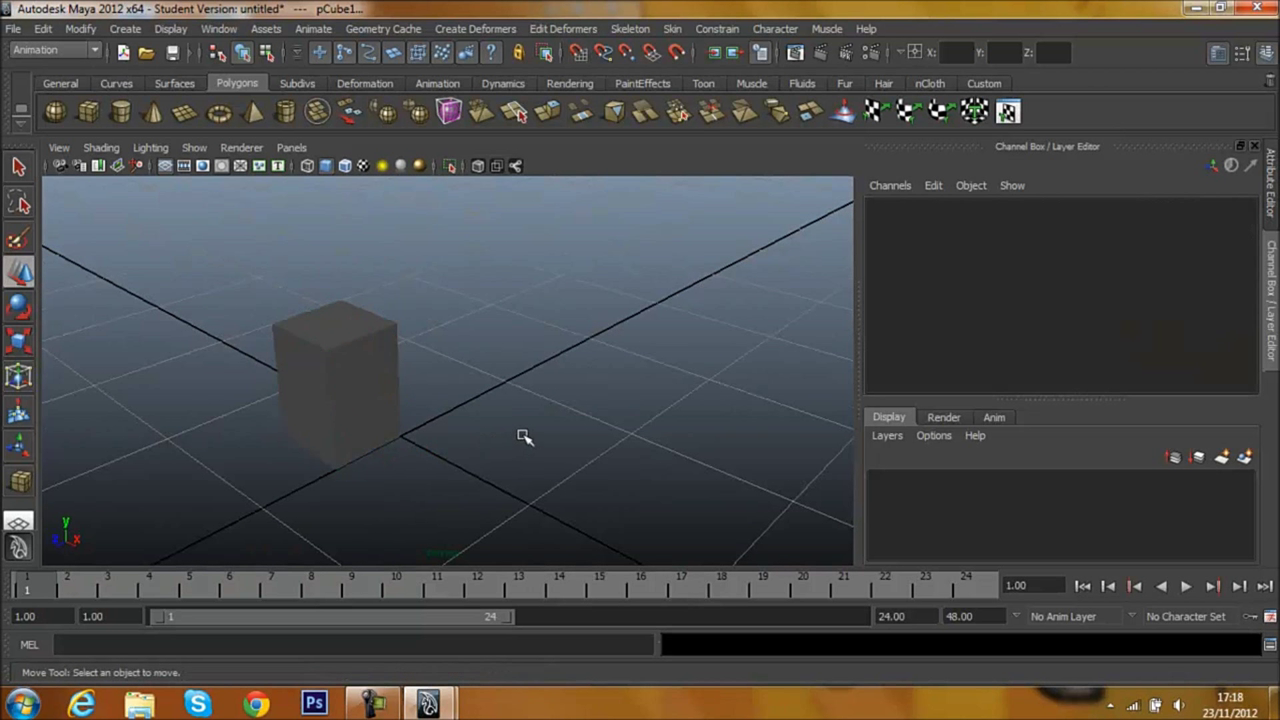
# Draw a second polygon cube on the grid beside the first.
pyautogui.click(376, 357)
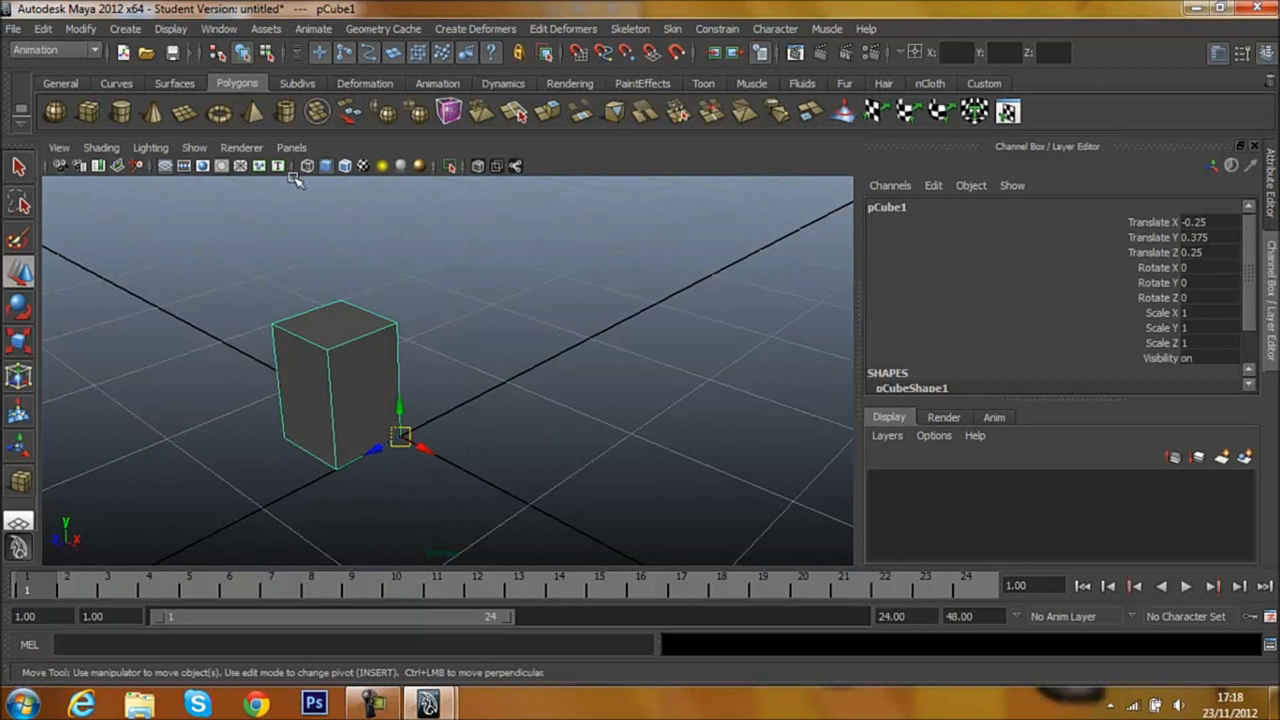
pyautogui.click(88, 112)
pyautogui.moveTo(528, 394)
pyautogui.mouseDown()
pyautogui.moveTo(600, 434)
pyautogui.moveTo(602, 418)
pyautogui.mouseUp()
pyautogui.scroll(-2, 886, 315)
# Set polyCube2 Width 0.5, Depth 0.5 and Height 0.75 in the Channel Box.
pyautogui.click(955, 371)
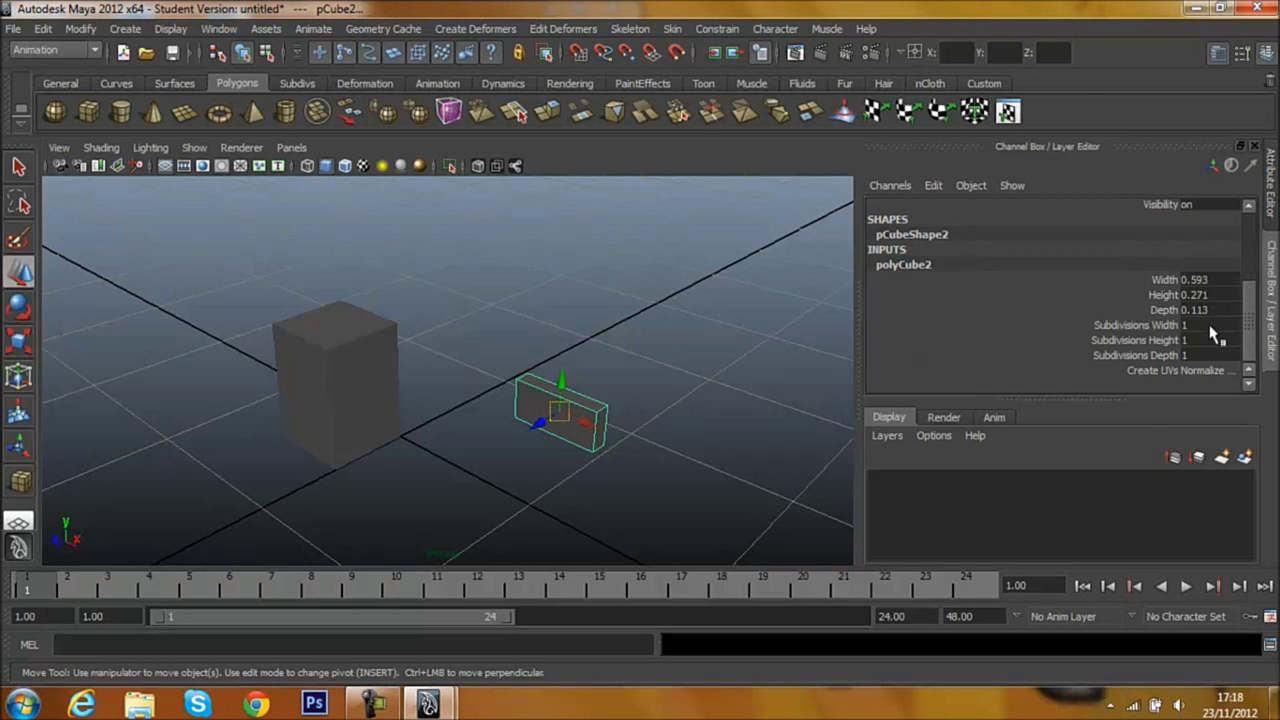
pyautogui.click(1215, 280)
pyautogui.write('5')
pyautogui.press('Return')
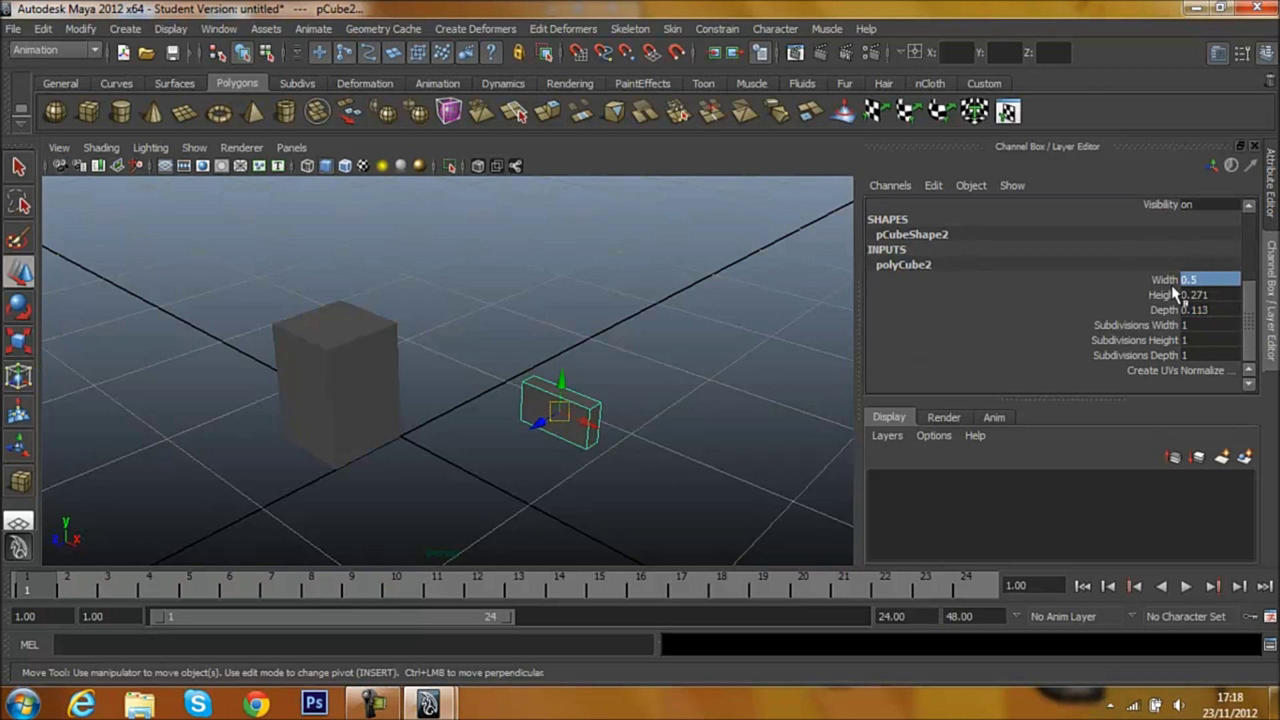
pyautogui.click(1195, 309)
pyautogui.press('Return')
pyautogui.click(1208, 296)
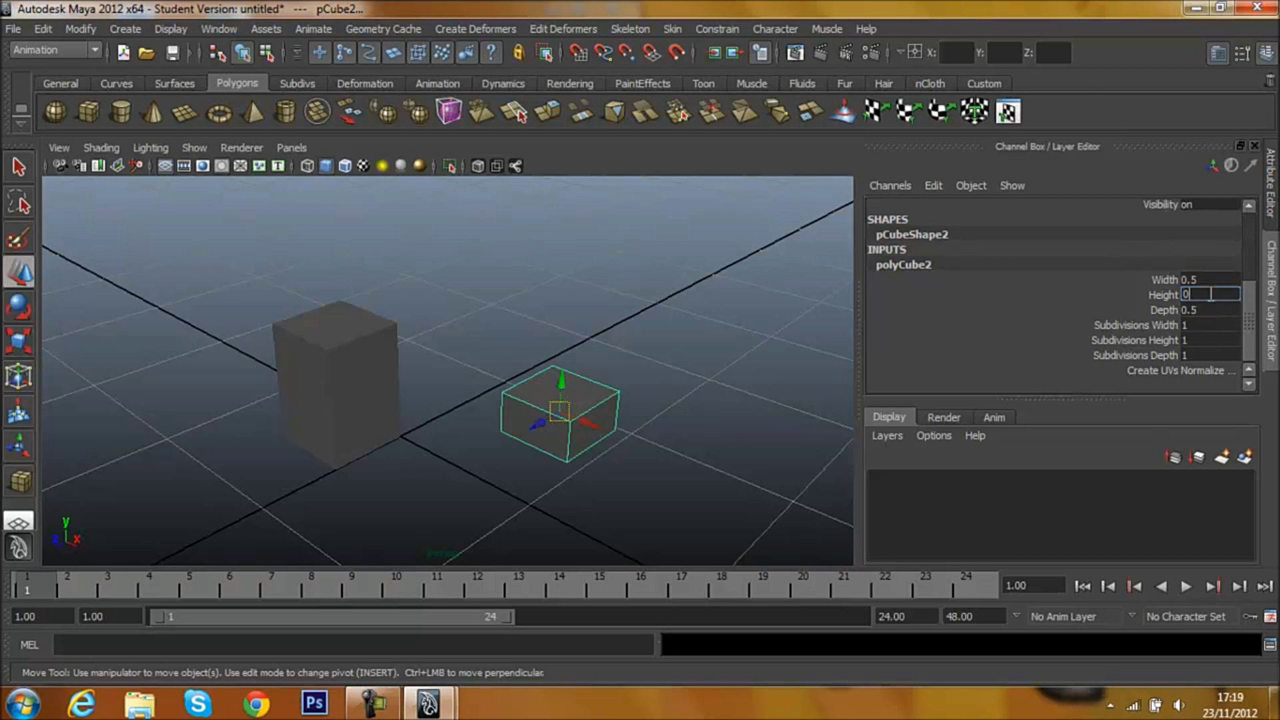
pyautogui.write('.75')
pyautogui.press('Return')
# Reposition pCube2's pivot and stack the box on top of pCube1.
pyautogui.press('Insert')
pyautogui.moveTo(612, 476)
pyautogui.mouseDown()
pyautogui.moveTo(583, 421)
pyautogui.moveTo(615, 470)
pyautogui.moveTo(397, 323)
pyautogui.mouseUp()
pyautogui.press('Insert')
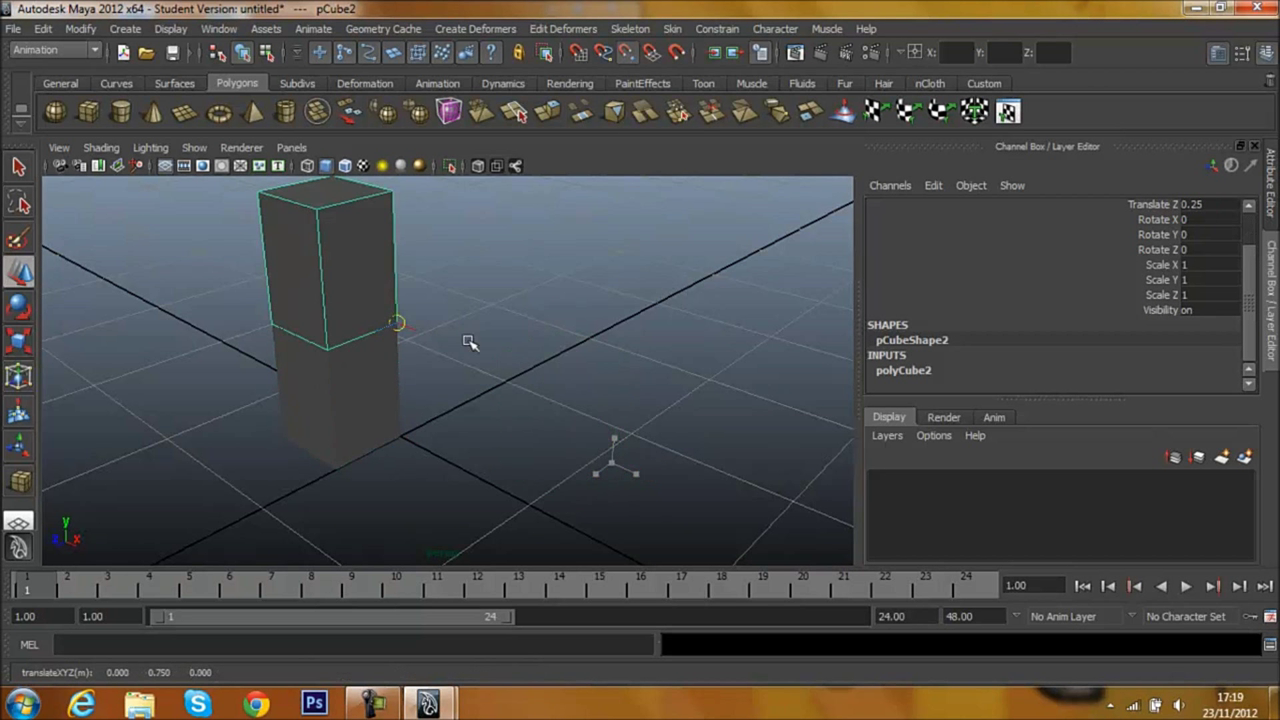
pyautogui.scroll(-3, 437, 343)
pyautogui.keyDown('alt'); pyautogui.moveTo(531, 417); pyautogui.dragTo(751, 400); pyautogui.keyUp('alt')
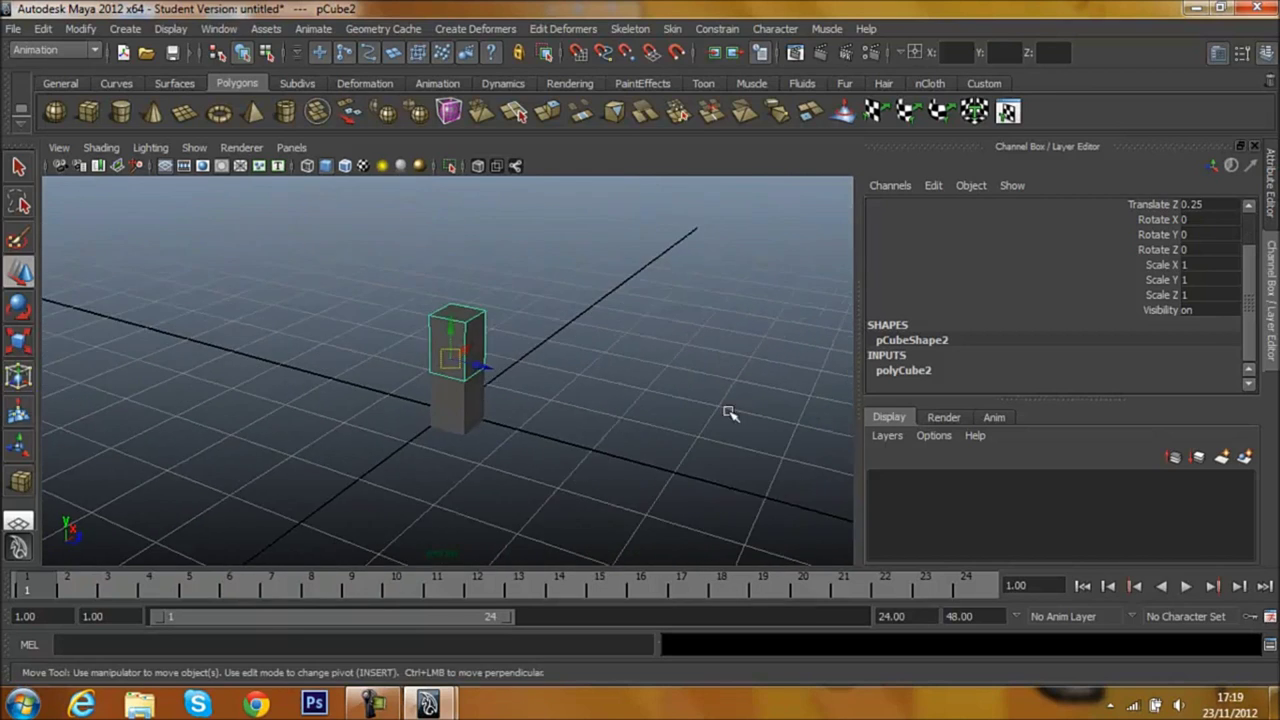
pyautogui.scroll(5, 729, 414)
pyautogui.scroll(-4, 629, 429)
pyautogui.moveTo(643, 423)
pyautogui.keyDown('alt'); pyautogui.mouseDown()
pyautogui.moveTo(519, 422)
pyautogui.moveTo(566, 406)
pyautogui.mouseUp(); pyautogui.keyUp('alt')
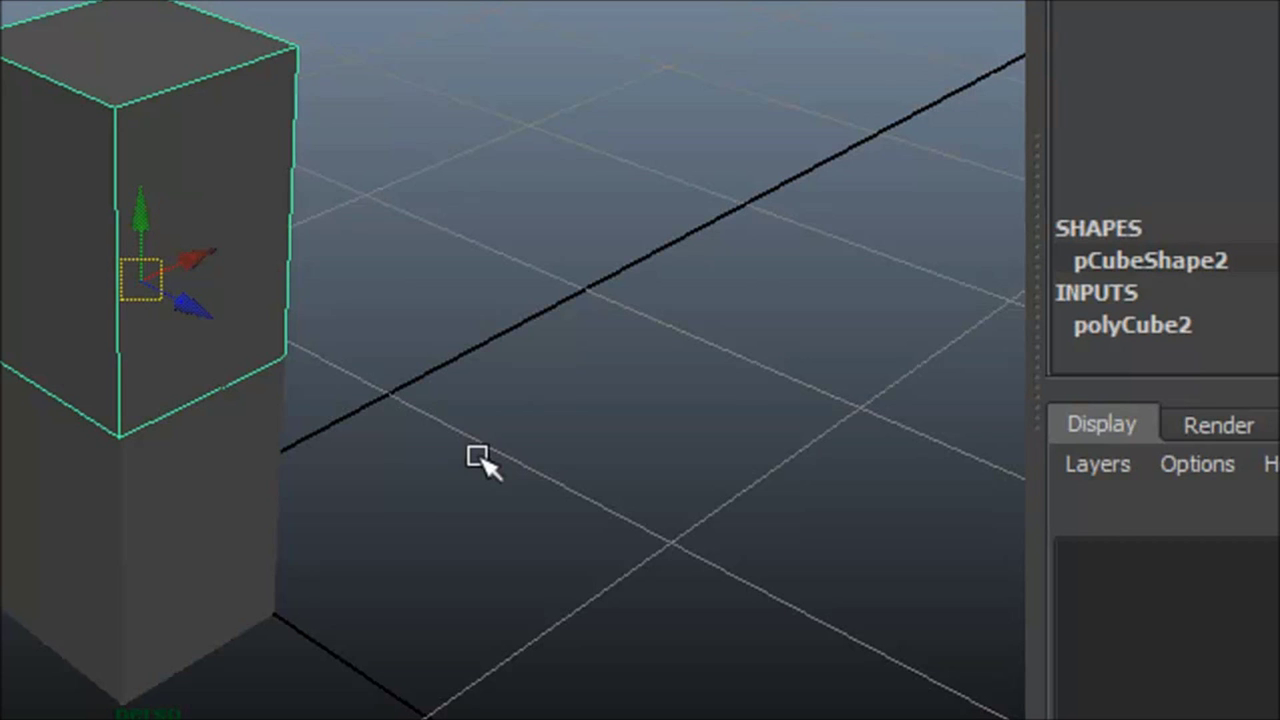
pyautogui.click(583, 338)
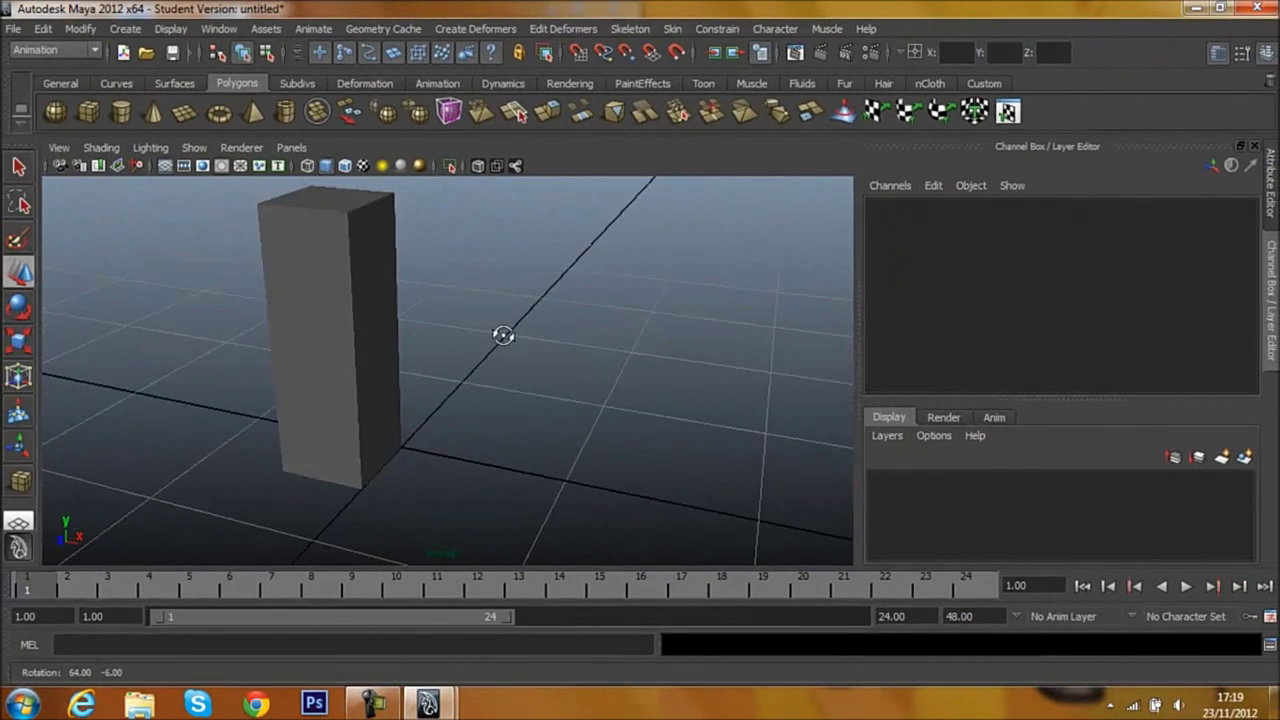
pyautogui.keyDown('alt'); pyautogui.moveTo(500, 337); pyautogui.dragTo(498, 392); pyautogui.keyUp('alt')
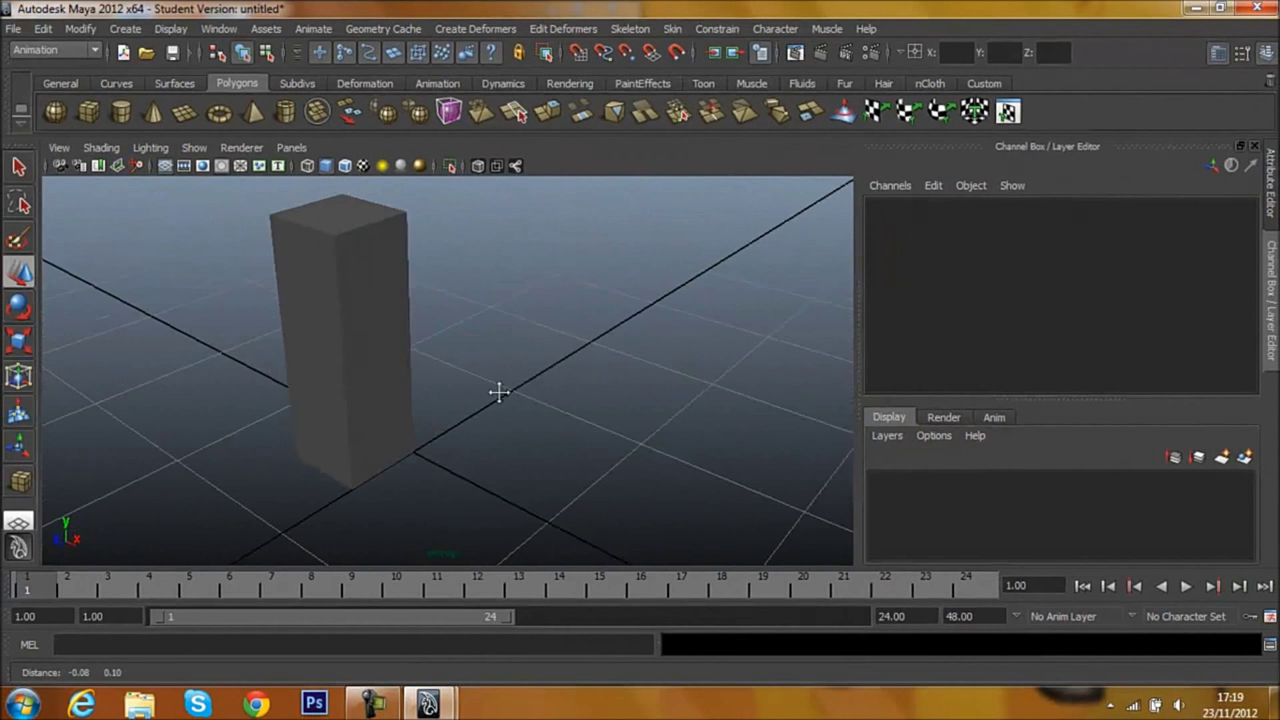
# Inspect the column by selecting the upper and lower boxes, then clear the selection.
pyautogui.keyDown('alt'); pyautogui.moveTo(498, 392); pyautogui.dragTo(571, 429, button='middle'); pyautogui.keyUp('alt')
pyautogui.scroll(3, 571, 429)
pyautogui.scroll(-3, 571, 427)
pyautogui.moveTo(571, 480)
pyautogui.keyDown('alt'); pyautogui.mouseDown()
pyautogui.moveTo(569, 537)
pyautogui.moveTo(577, 360)
pyautogui.moveTo(551, 294)
pyautogui.moveTo(569, 363)
pyautogui.moveTo(569, 346)
pyautogui.moveTo(666, 394)
pyautogui.moveTo(554, 320)
pyautogui.moveTo(546, 343)
pyautogui.moveTo(441, 310)
pyautogui.moveTo(477, 363)
pyautogui.moveTo(537, 346)
pyautogui.moveTo(491, 286)
pyautogui.moveTo(428, 297)
pyautogui.mouseUp(); pyautogui.keyUp('alt')
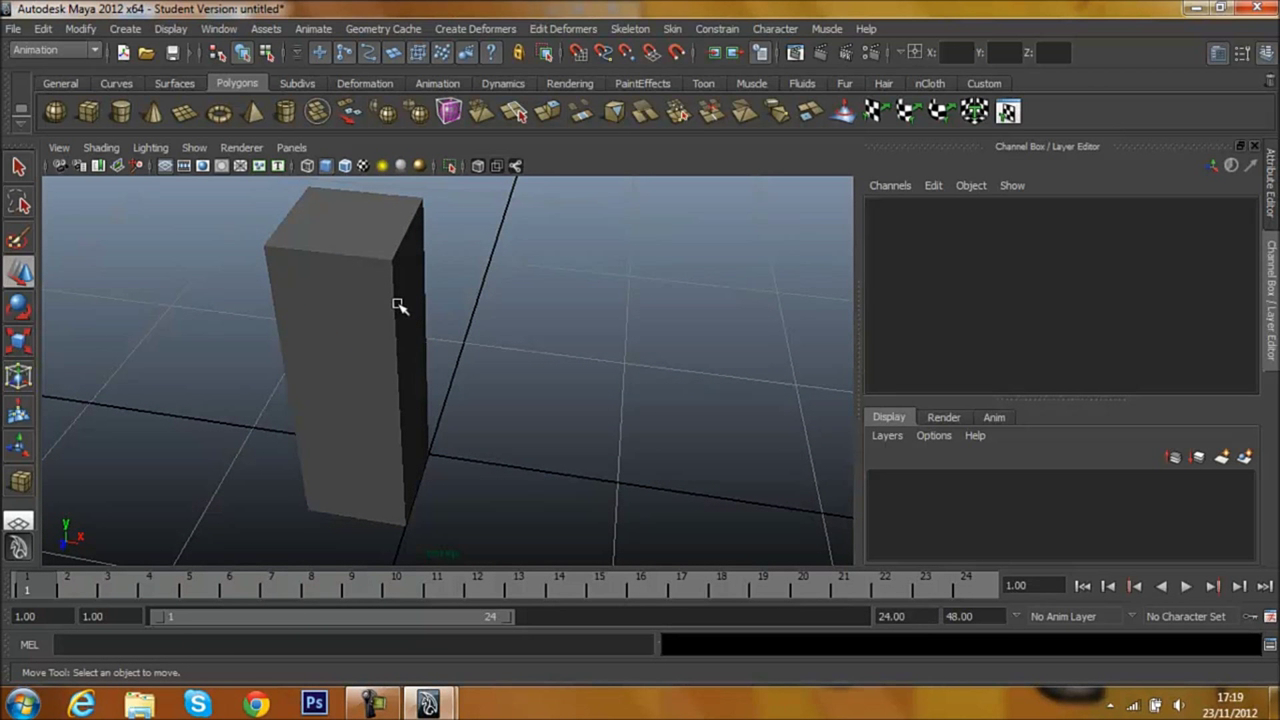
pyautogui.click(392, 307)
pyautogui.click(380, 444)
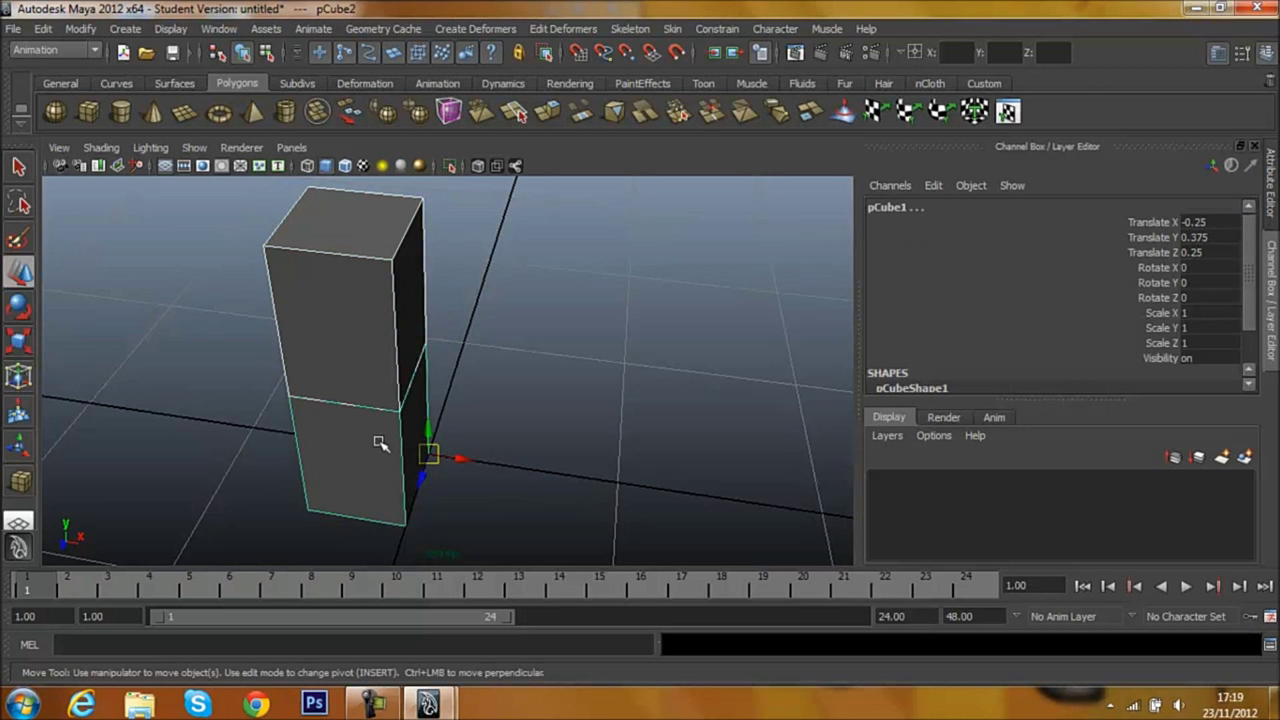
pyautogui.click(495, 405)
pyautogui.keyDown('alt'); pyautogui.moveTo(495, 405); pyautogui.dragTo(457, 374); pyautogui.keyUp('alt')
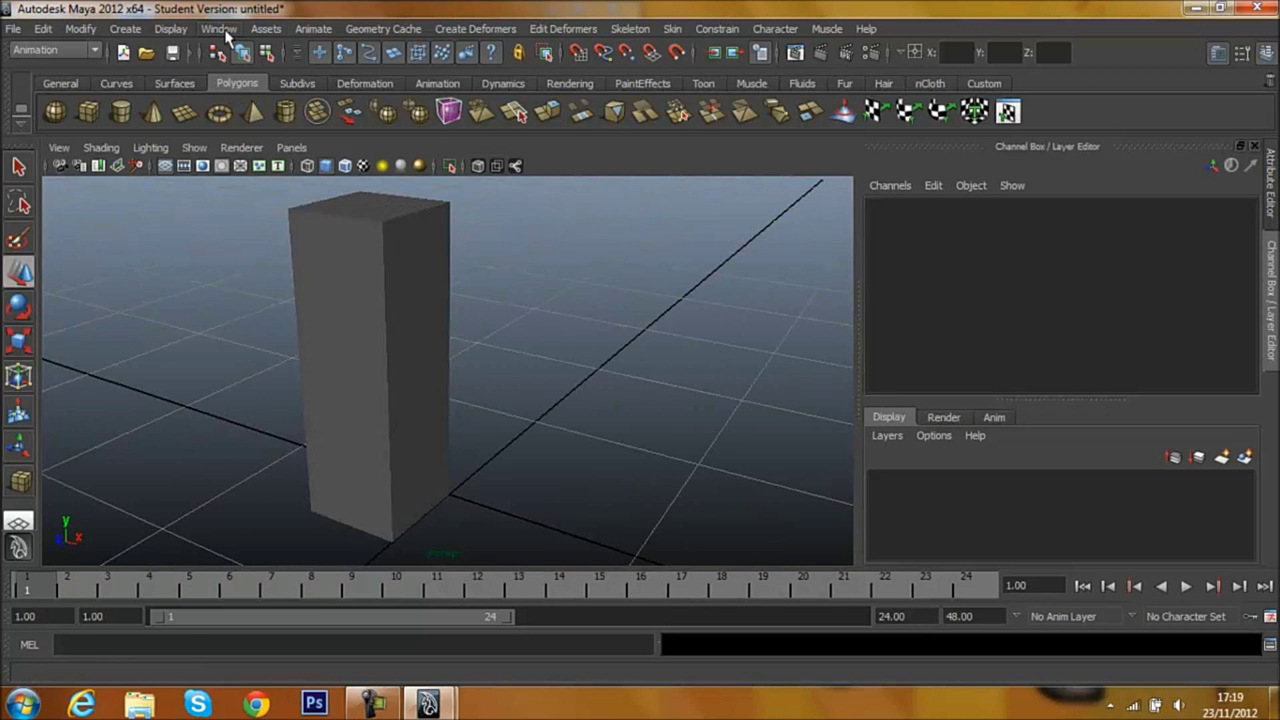
# Open the Outliner to check pCube1 and pCube2, then minimize it.
pyautogui.click(224, 30)
pyautogui.click(229, 163)
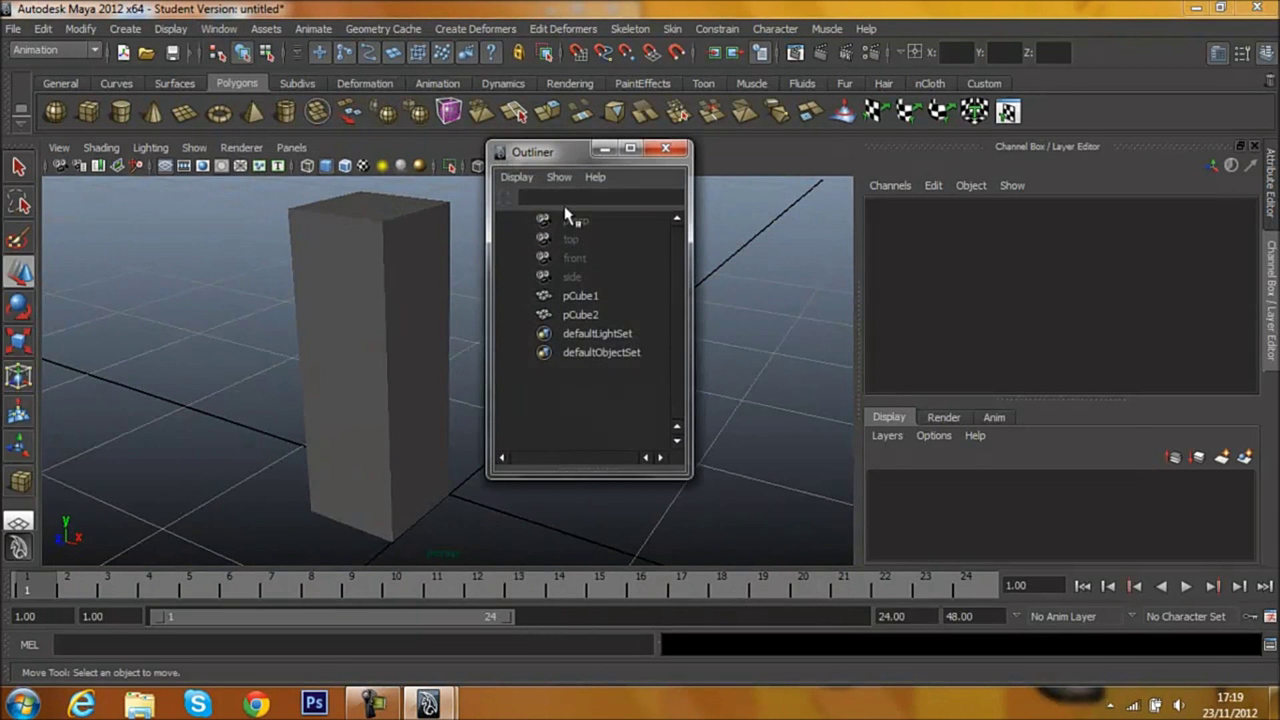
pyautogui.moveTo(544, 150); pyautogui.dragTo(698, 149)
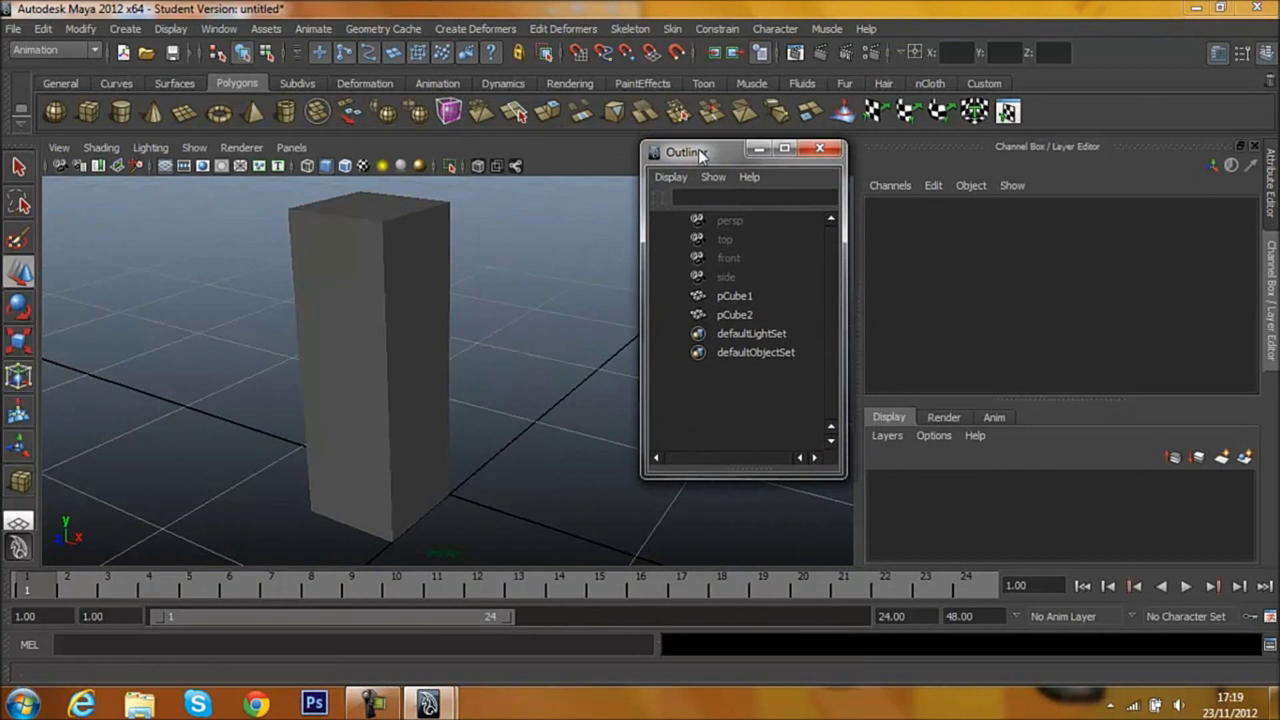
pyautogui.click(760, 147)
pyautogui.scroll(-3, 531, 385)
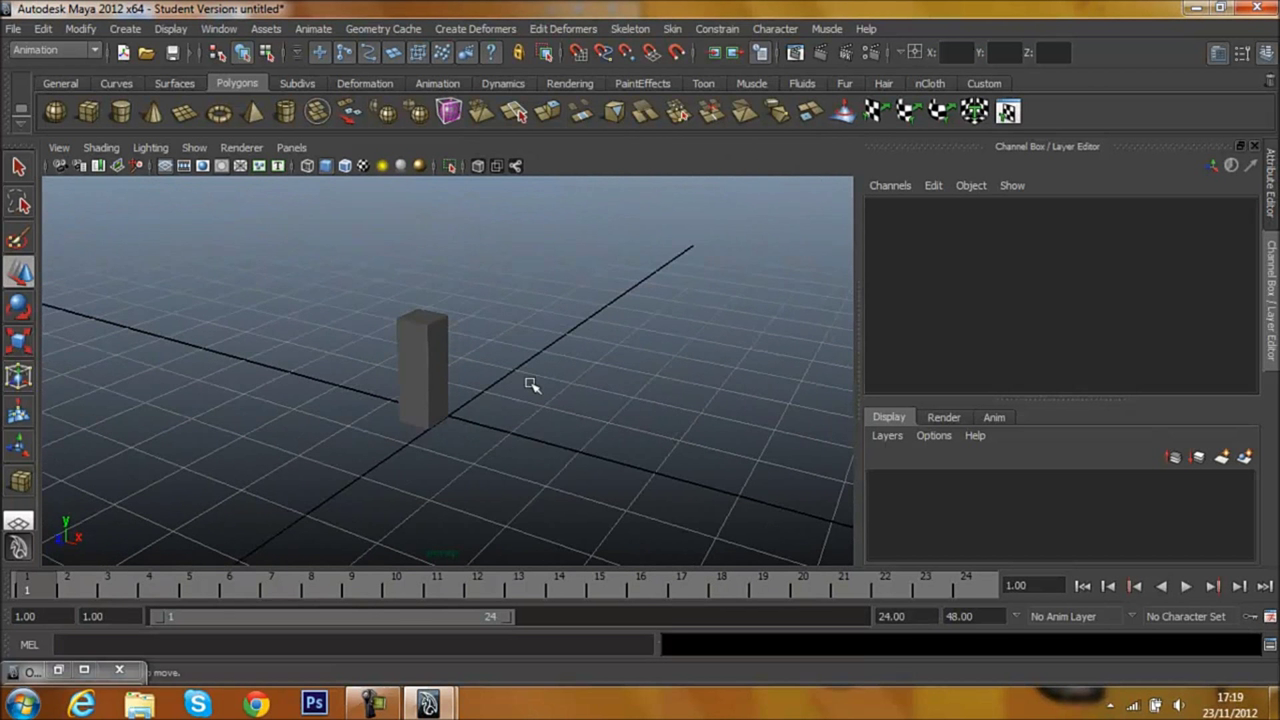
pyautogui.scroll(5, 531, 385)
pyautogui.scroll(1, 535, 365)
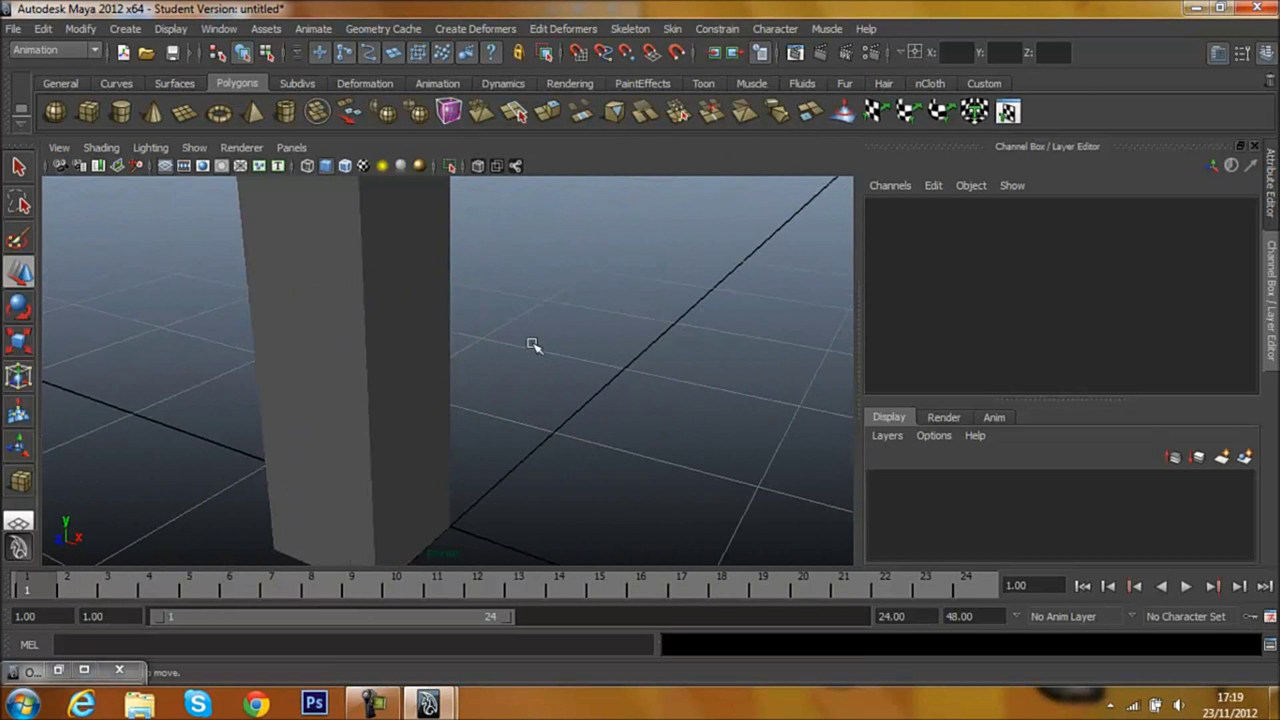
# Turn on X-Ray shading so the boxes display semi-transparent.
pyautogui.click(478, 166)
pyautogui.moveTo(497, 337)
pyautogui.keyDown('alt'); pyautogui.mouseDown()
pyautogui.moveTo(343, 337)
pyautogui.moveTo(358, 328)
pyautogui.moveTo(331, 351)
pyautogui.moveTo(386, 337)
pyautogui.moveTo(384, 322)
pyautogui.mouseUp(); pyautogui.keyUp('alt')
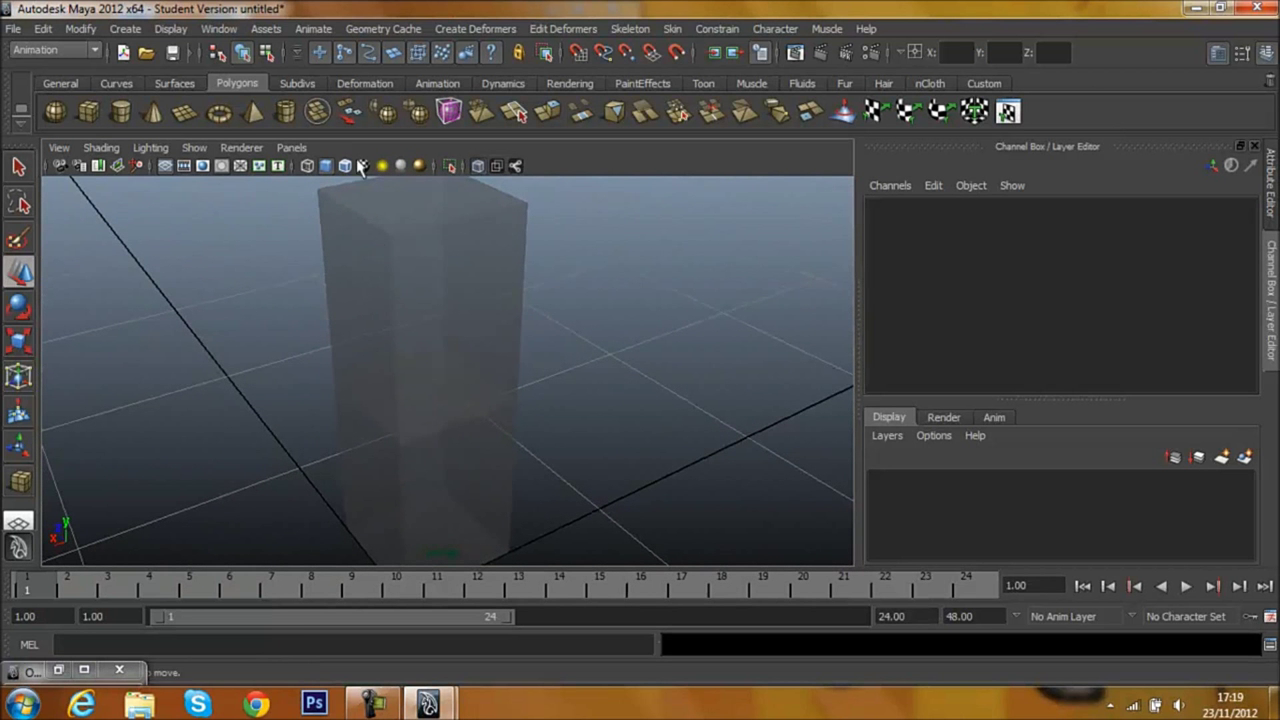
pyautogui.click(70, 52)
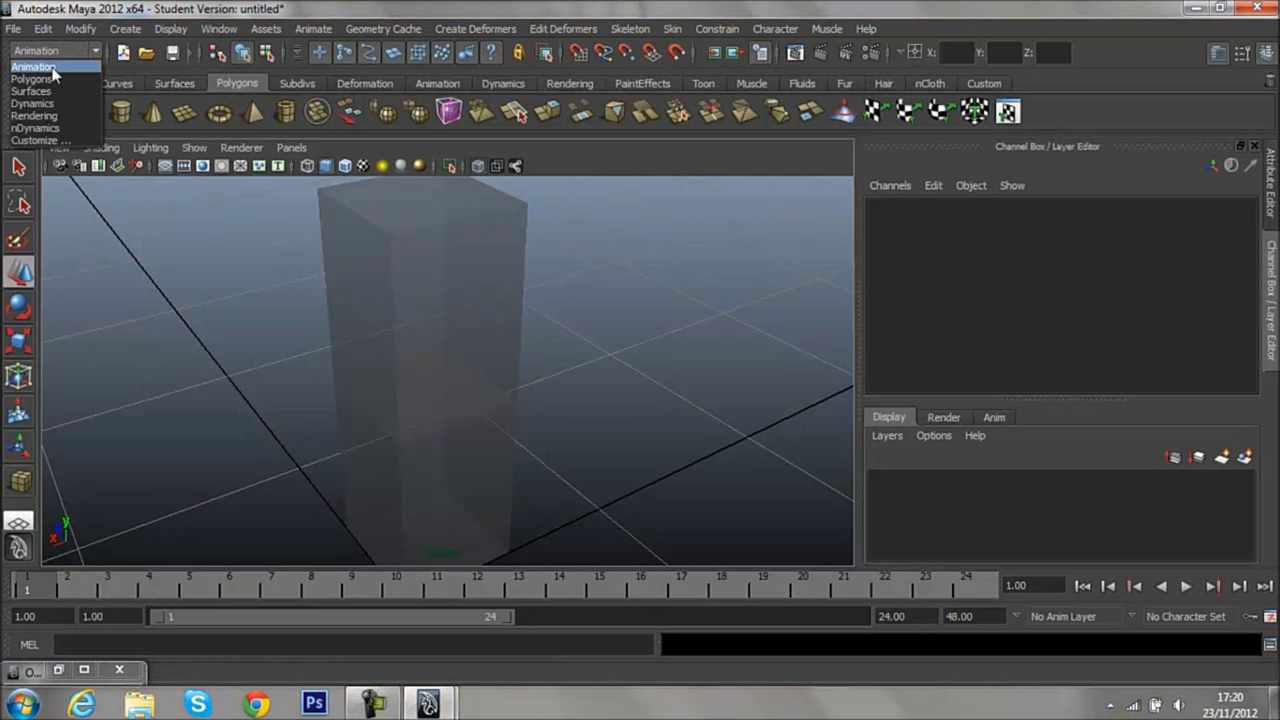
# Keep the Animation menu set and activate the Joint Tool from the Animation shelf.
pyautogui.click(55, 69)
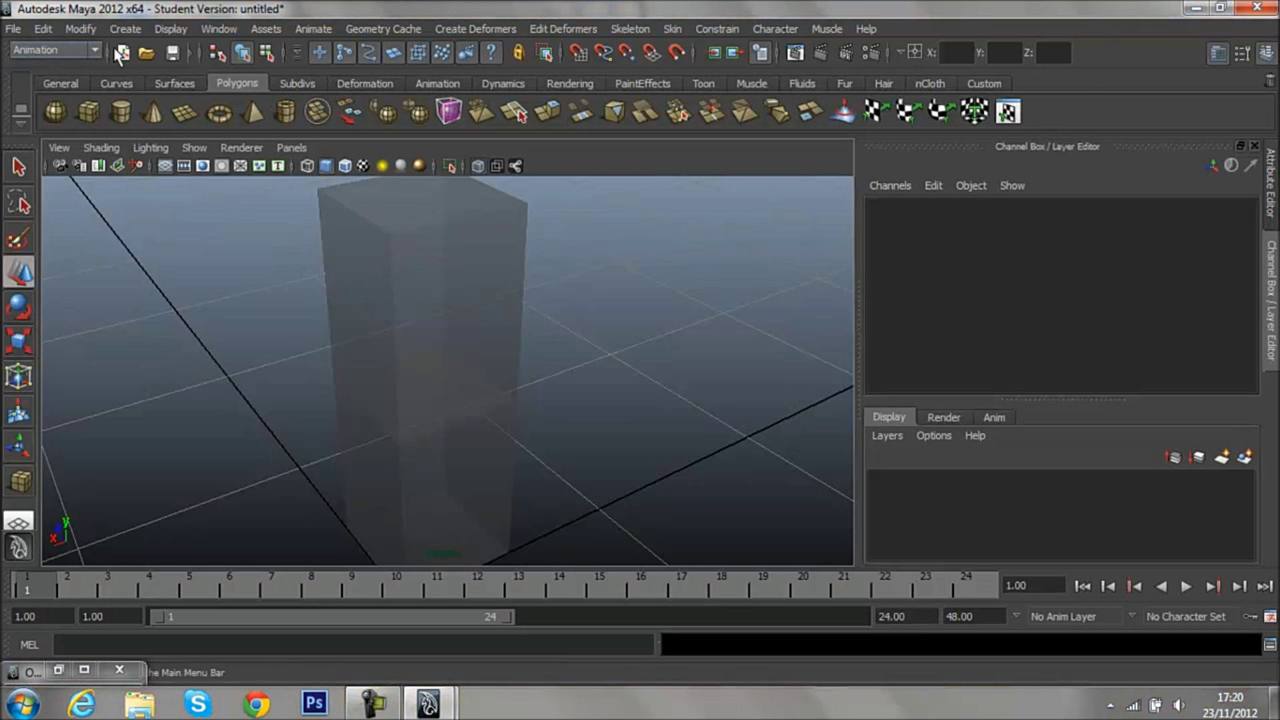
pyautogui.click(437, 84)
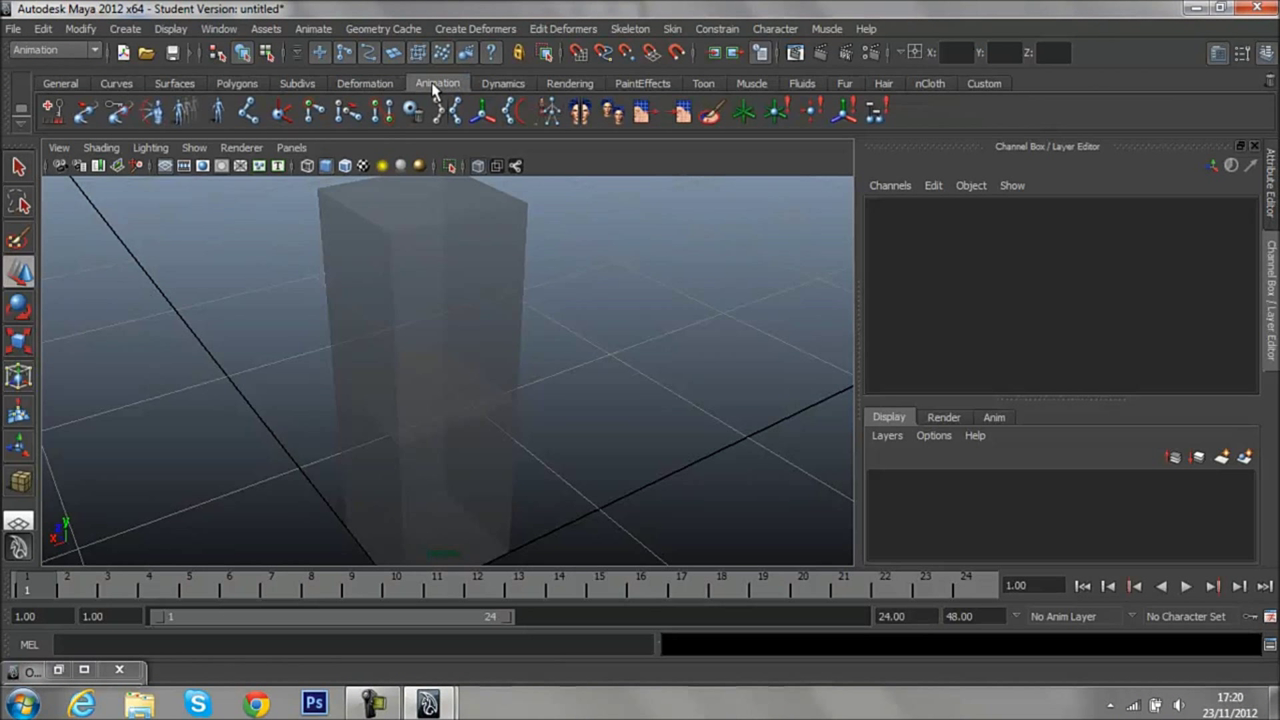
pyautogui.click(248, 116)
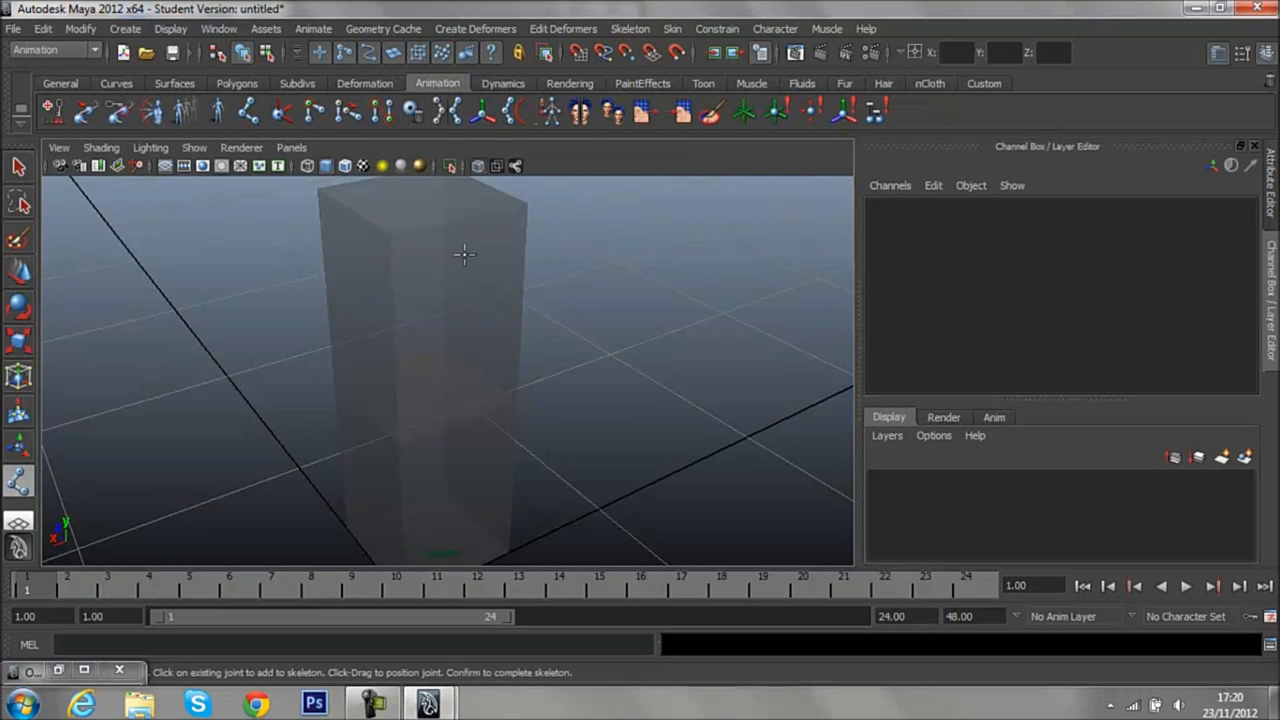
# Select the upper box pCube2 and expand its polyCube2 settings in the Channel Box.
pyautogui.moveTo(451, 279)
pyautogui.keyDown('alt'); pyautogui.mouseDown()
pyautogui.moveTo(428, 343)
pyautogui.moveTo(497, 360)
pyautogui.moveTo(464, 365)
pyautogui.mouseUp(); pyautogui.keyUp('alt')
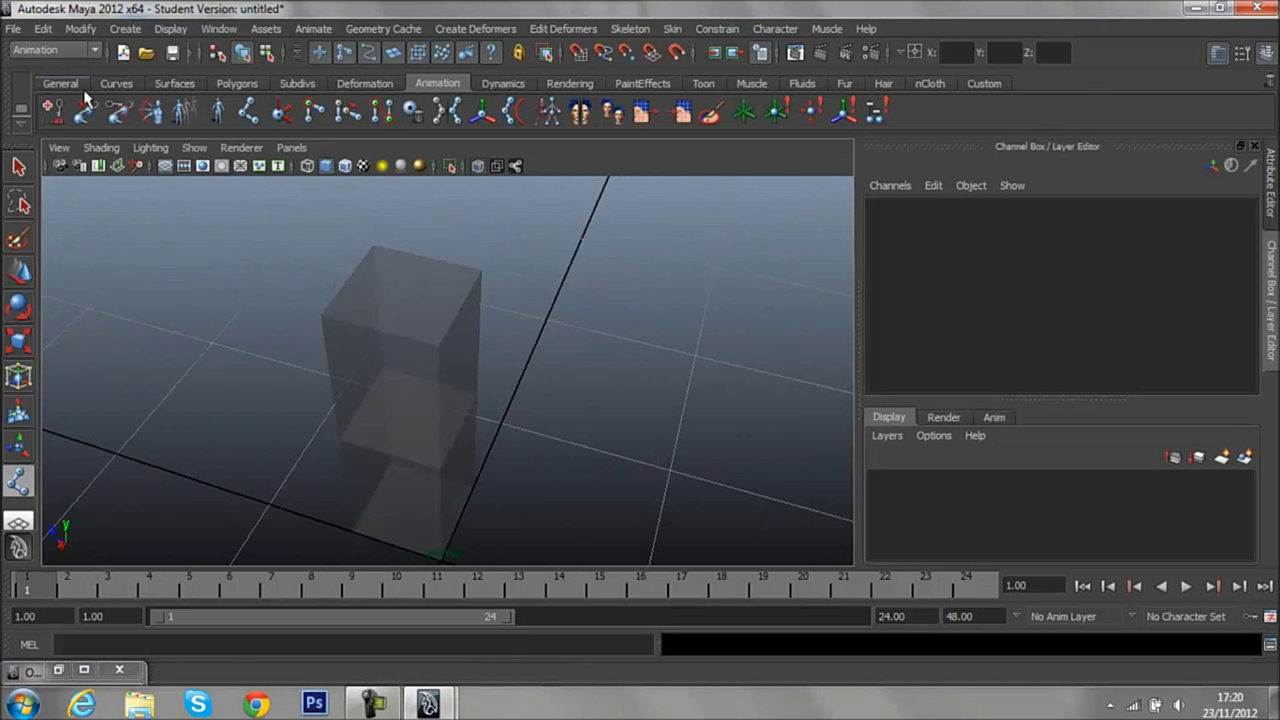
pyautogui.click(116, 83)
pyautogui.click(174, 83)
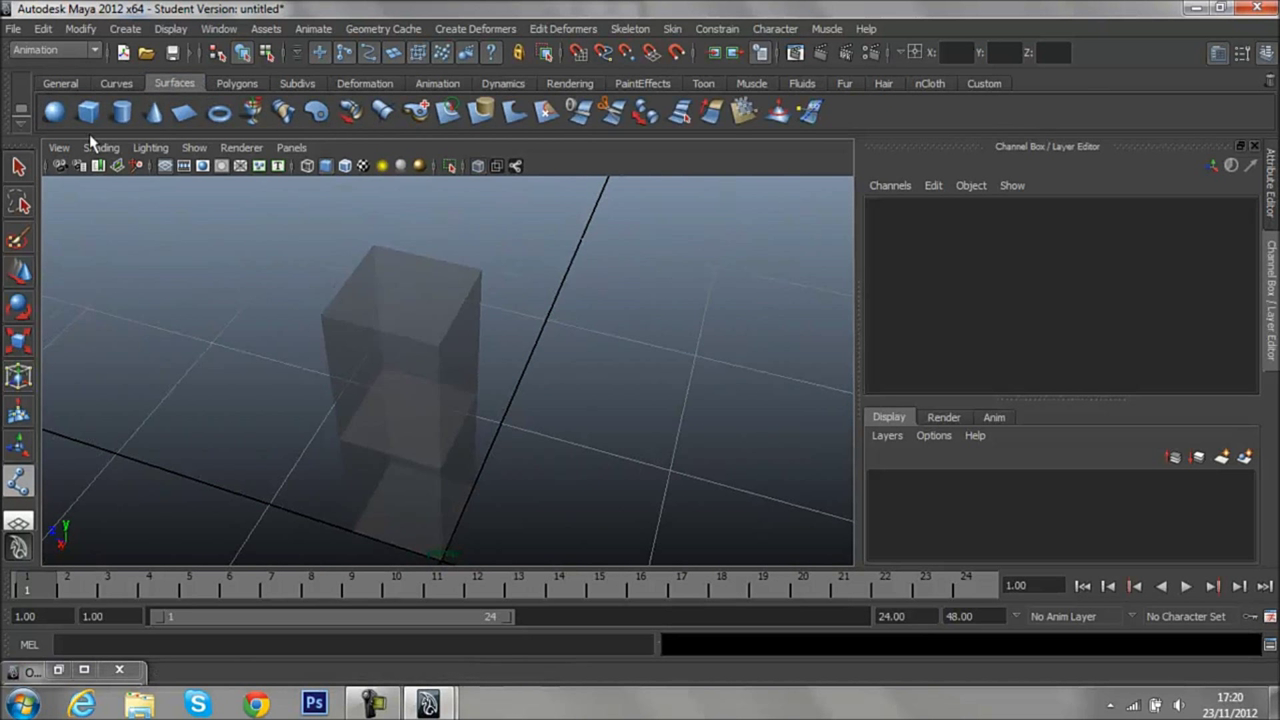
pyautogui.click(20, 170)
pyautogui.click(449, 386)
pyautogui.scroll(-2, 1050, 345)
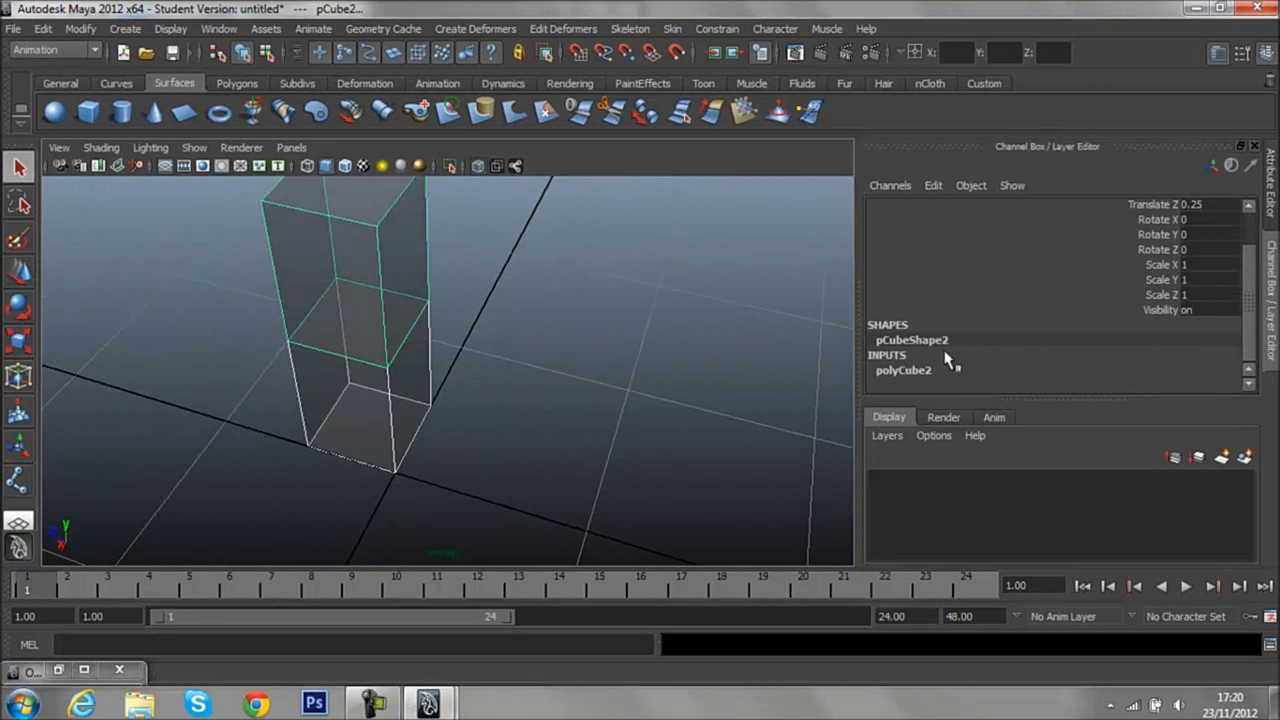
pyautogui.click(925, 371)
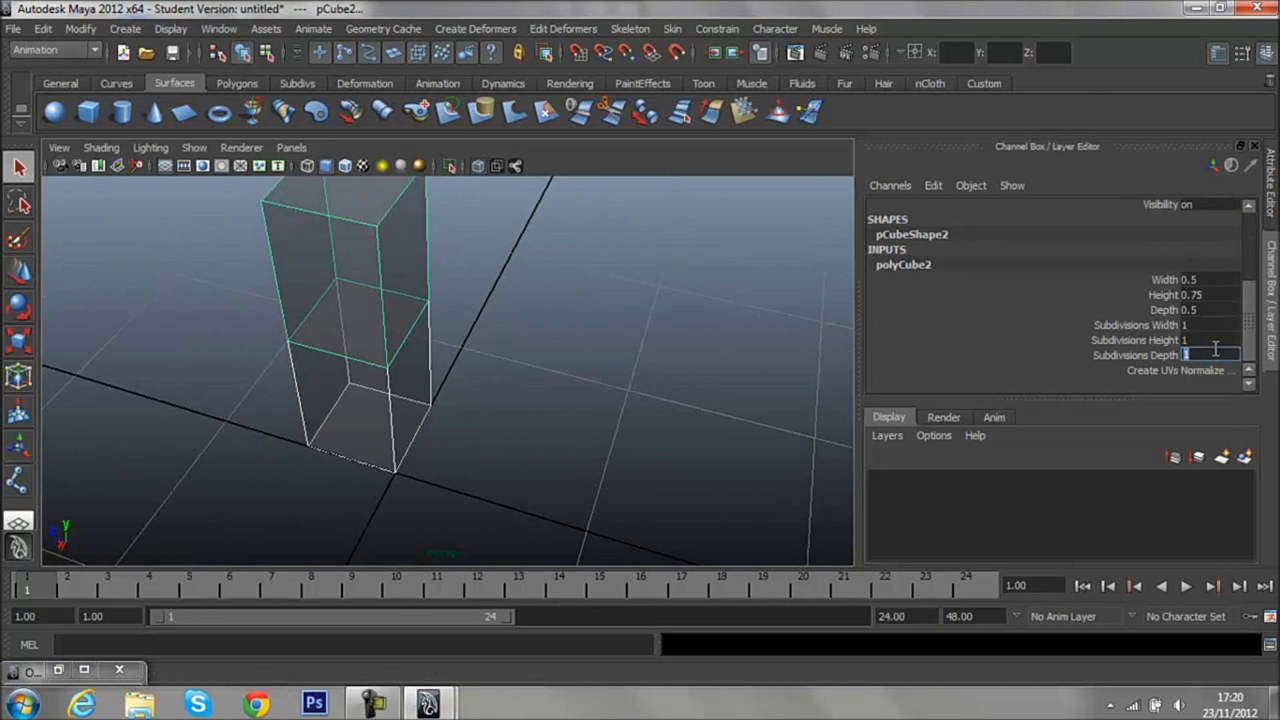
# Set polyCube2 Subdivisions Depth and Subdivisions Width to 2.
pyautogui.write('2')
pyautogui.press('Return')
pyautogui.click(1190, 325)
pyautogui.write('2')
pyautogui.press('Return')
pyautogui.scroll(-5, 600, 352)
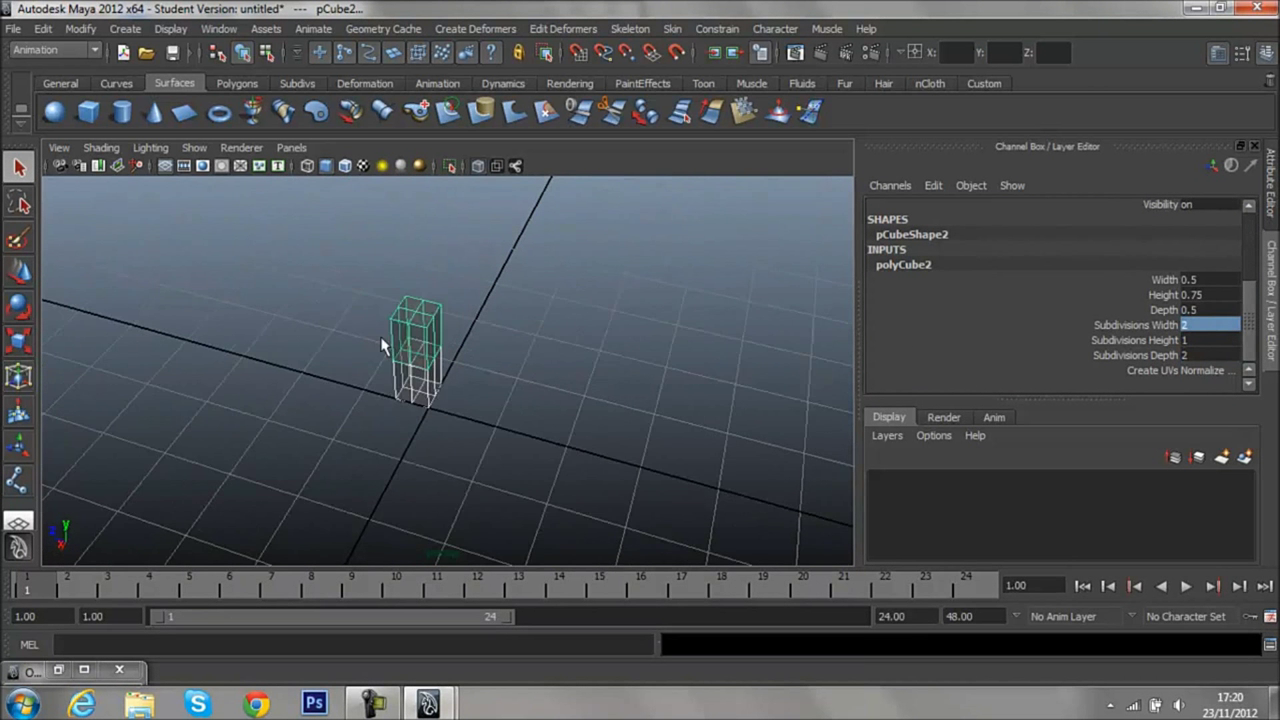
pyautogui.scroll(4, 446, 360)
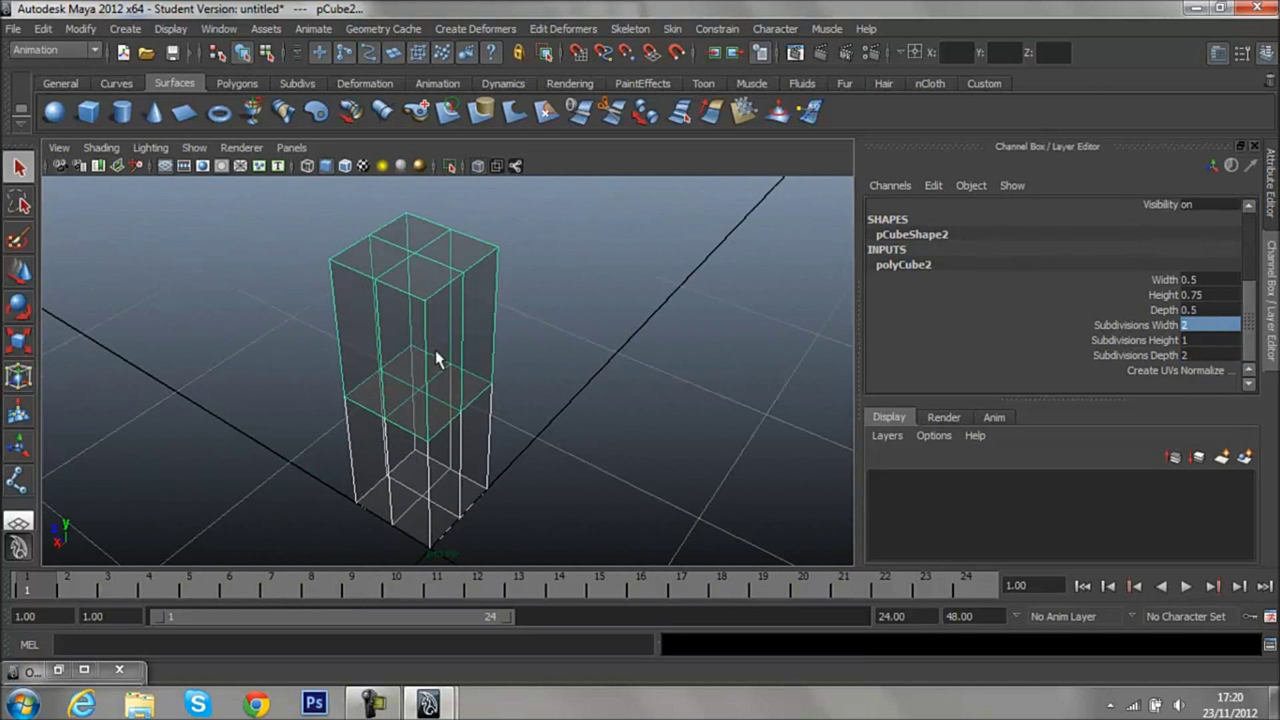
pyautogui.click(380, 84)
pyautogui.click(438, 84)
# Draw a three-joint chain inside the box with the Joint Tool and finish it.
pyautogui.click(249, 112)
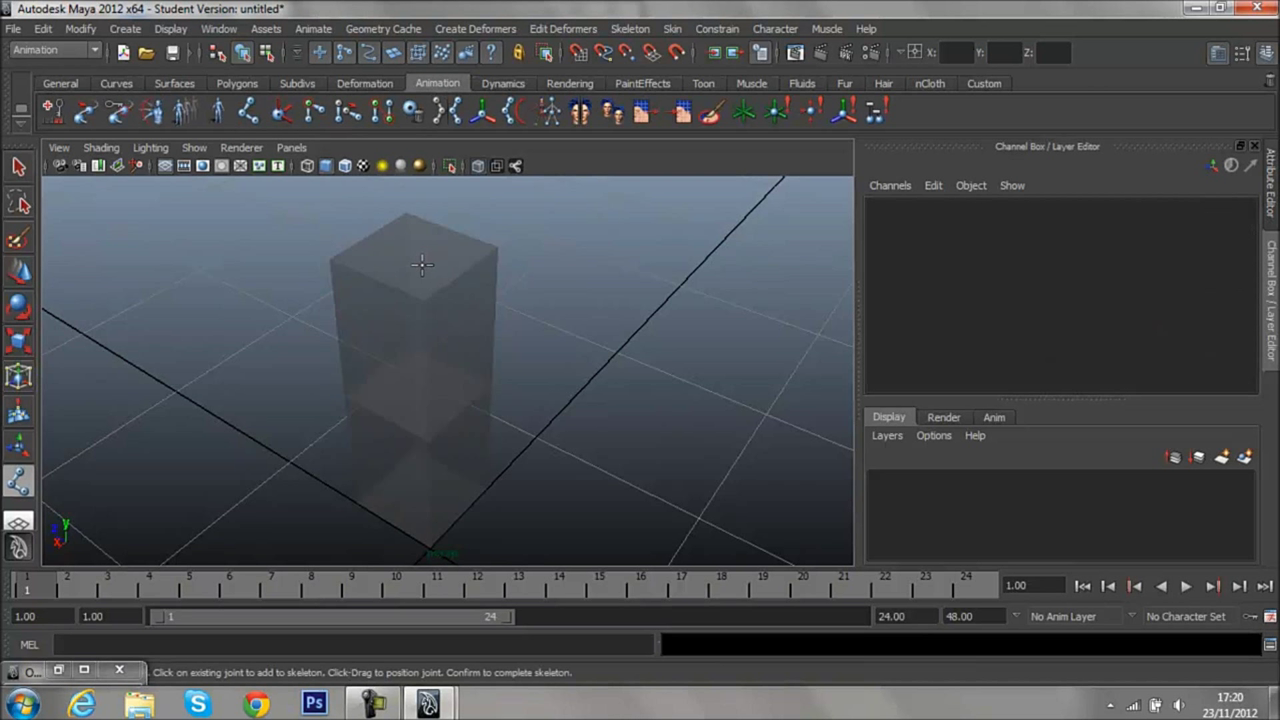
pyautogui.click(408, 256)
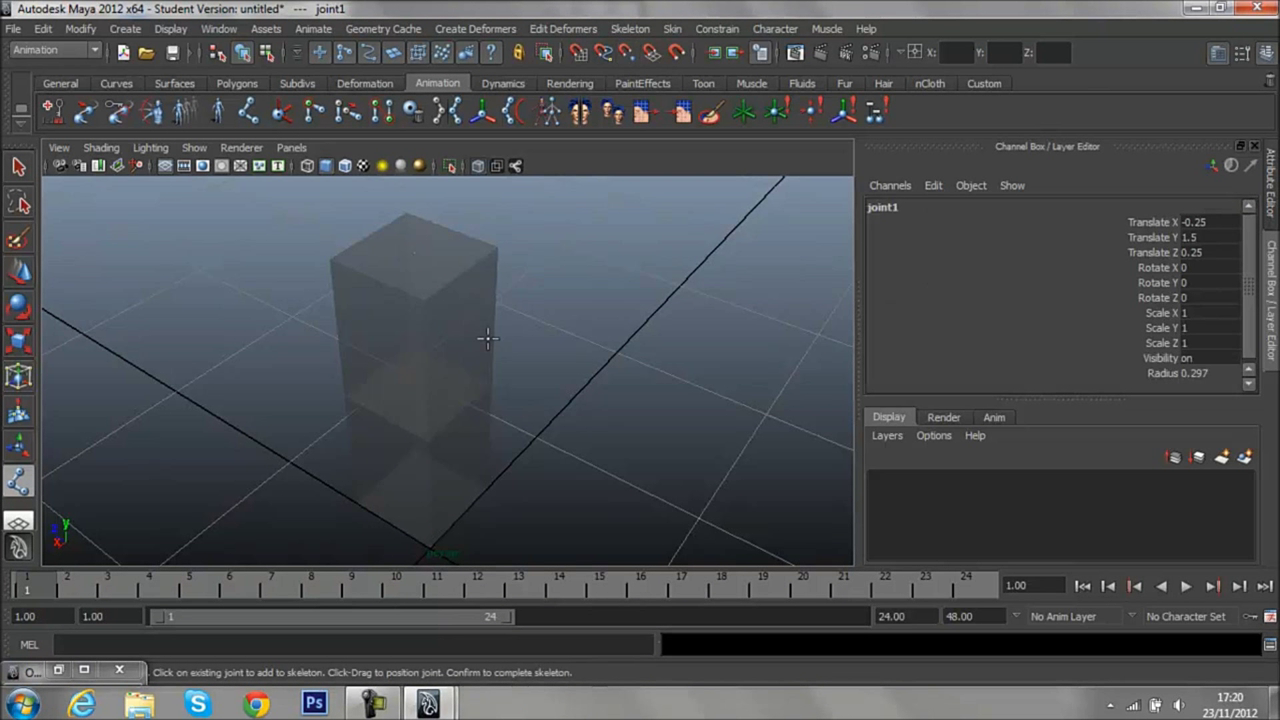
pyautogui.scroll(5, 507, 298)
pyautogui.scroll(-3, 537, 423)
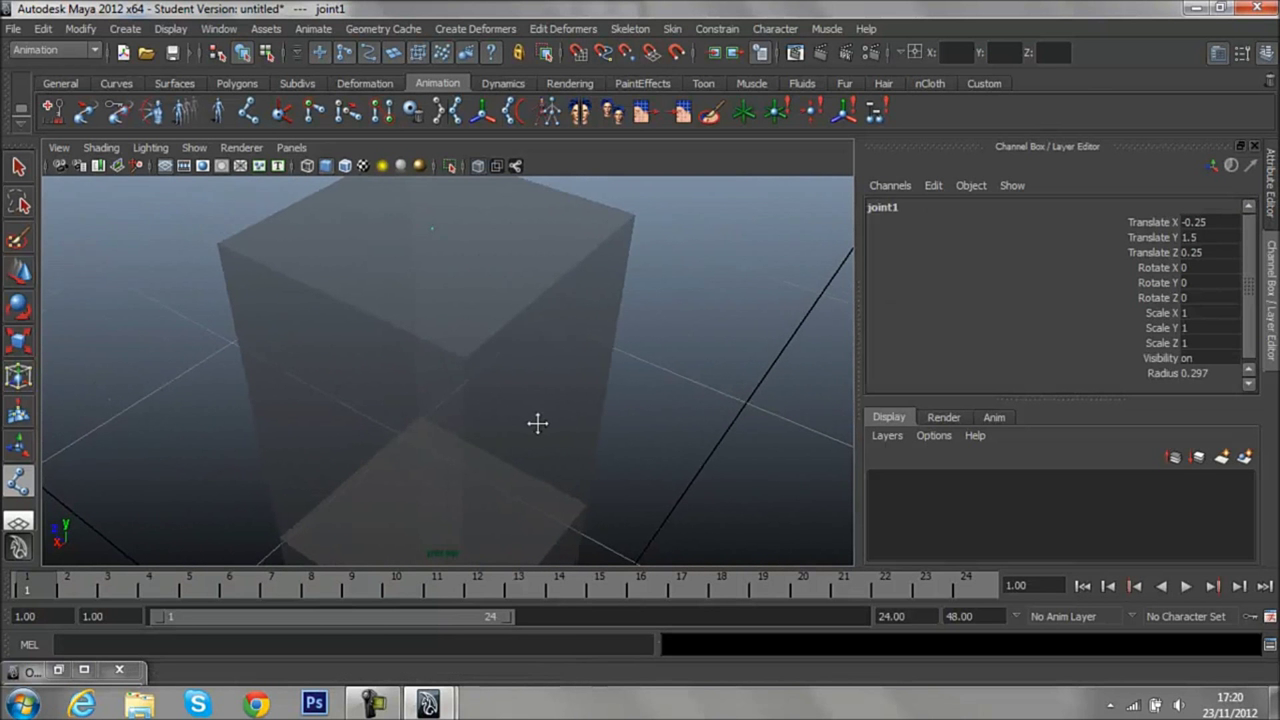
pyautogui.moveTo(537, 423)
pyautogui.keyDown('alt'); pyautogui.mouseDown()
pyautogui.moveTo(591, 400)
pyautogui.moveTo(594, 411)
pyautogui.mouseUp(); pyautogui.keyUp('alt')
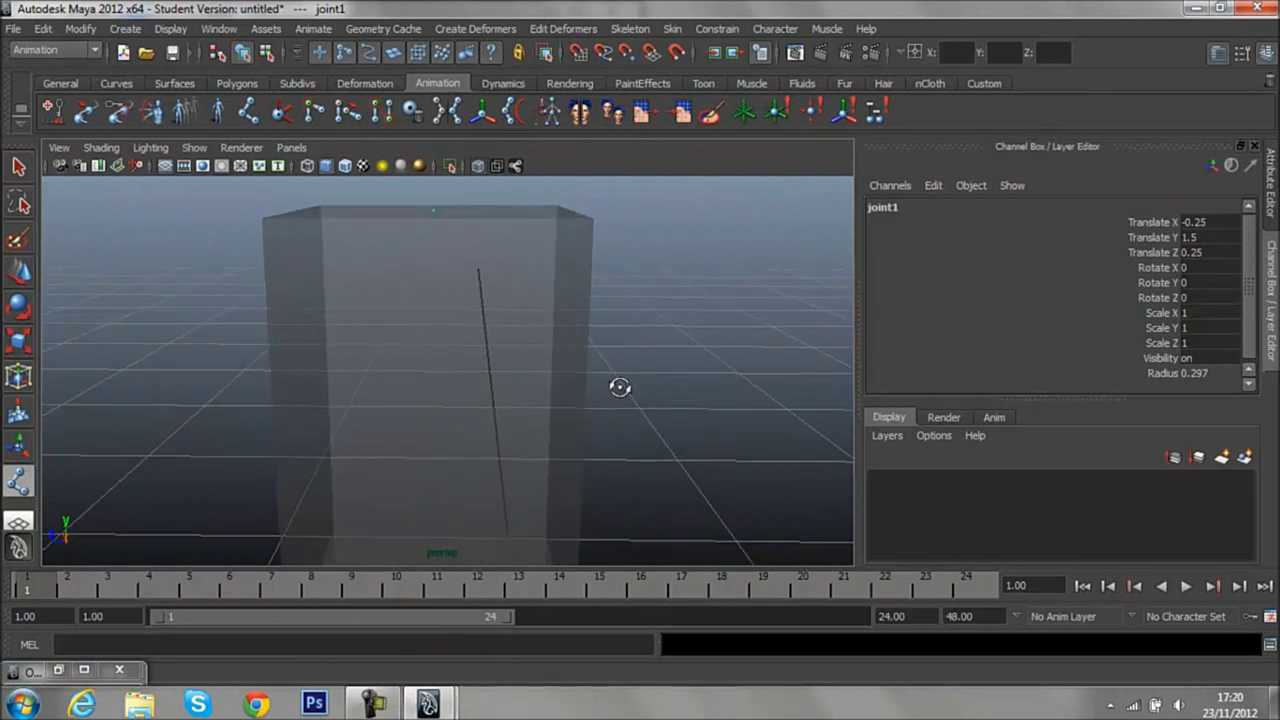
pyautogui.moveTo(594, 411)
pyautogui.keyDown('alt'); pyautogui.mouseDown(button='middle')
pyautogui.moveTo(552, 282)
pyautogui.moveTo(565, 270)
pyautogui.mouseUp(button='middle'); pyautogui.keyUp('alt')
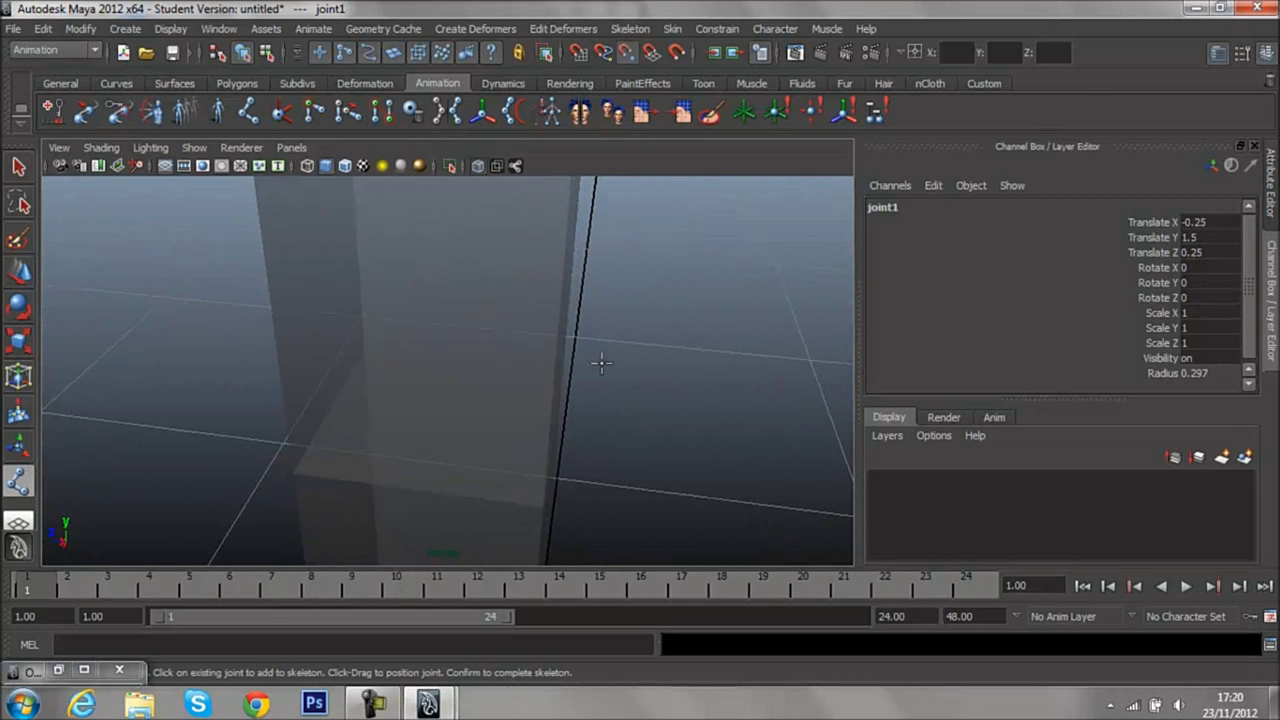
pyautogui.click(338, 390)
pyautogui.moveTo(449, 417)
pyautogui.keyDown('alt'); pyautogui.mouseDown()
pyautogui.moveTo(426, 234)
pyautogui.moveTo(549, 346)
pyautogui.moveTo(435, 452)
pyautogui.moveTo(571, 429)
pyautogui.moveTo(524, 456)
pyautogui.mouseUp(); pyautogui.keyUp('alt')
pyautogui.click(435, 452)
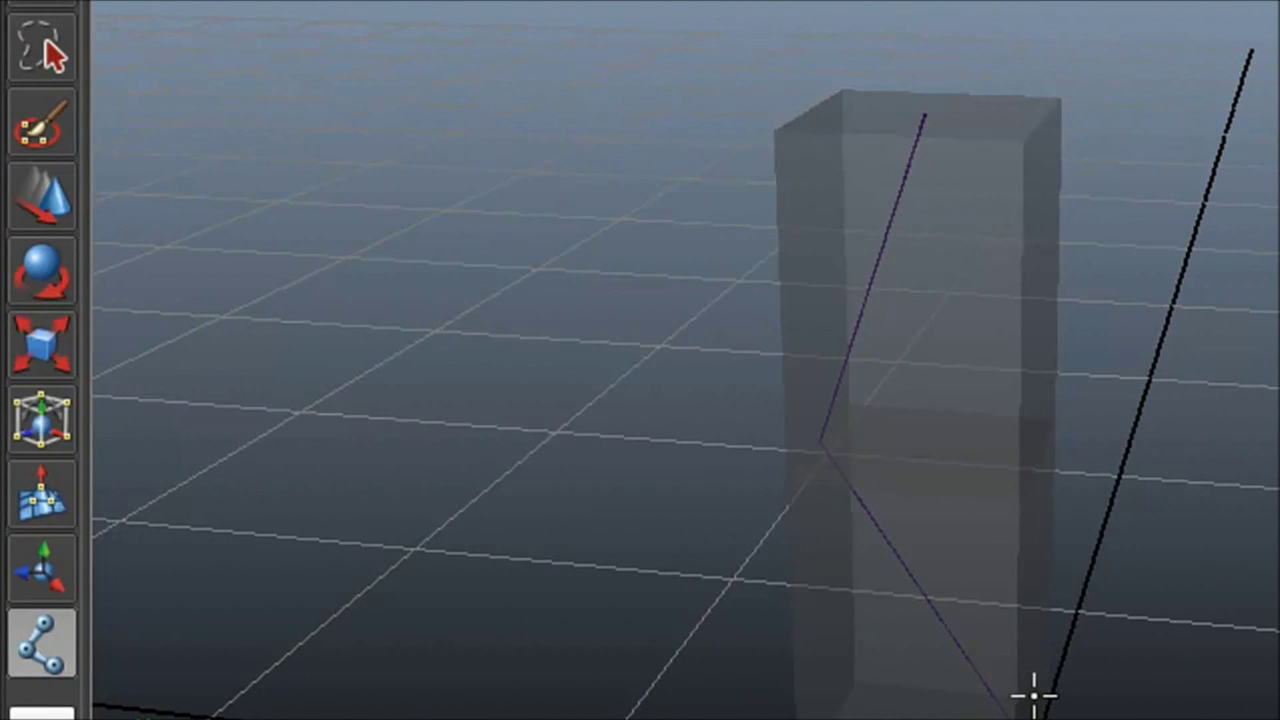
pyautogui.press('Return')
# Select the first joint chain and delete it.
pyautogui.click(446, 142)
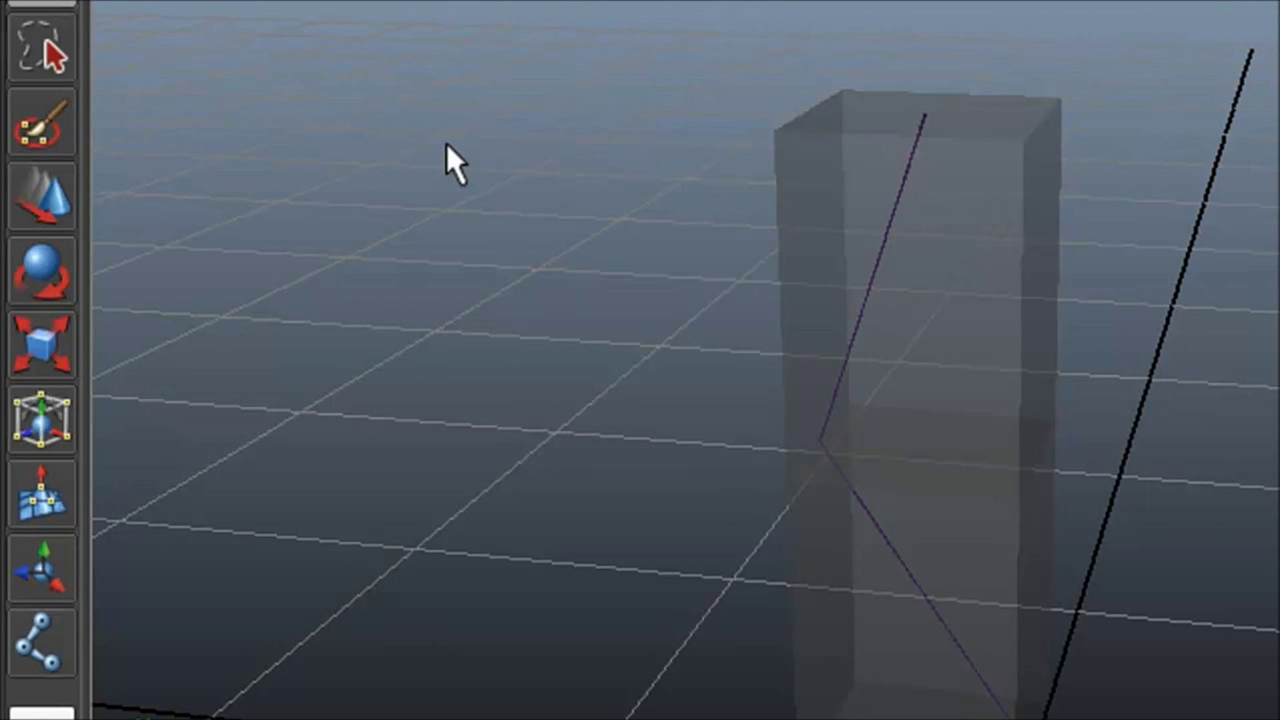
pyautogui.click(311, 215)
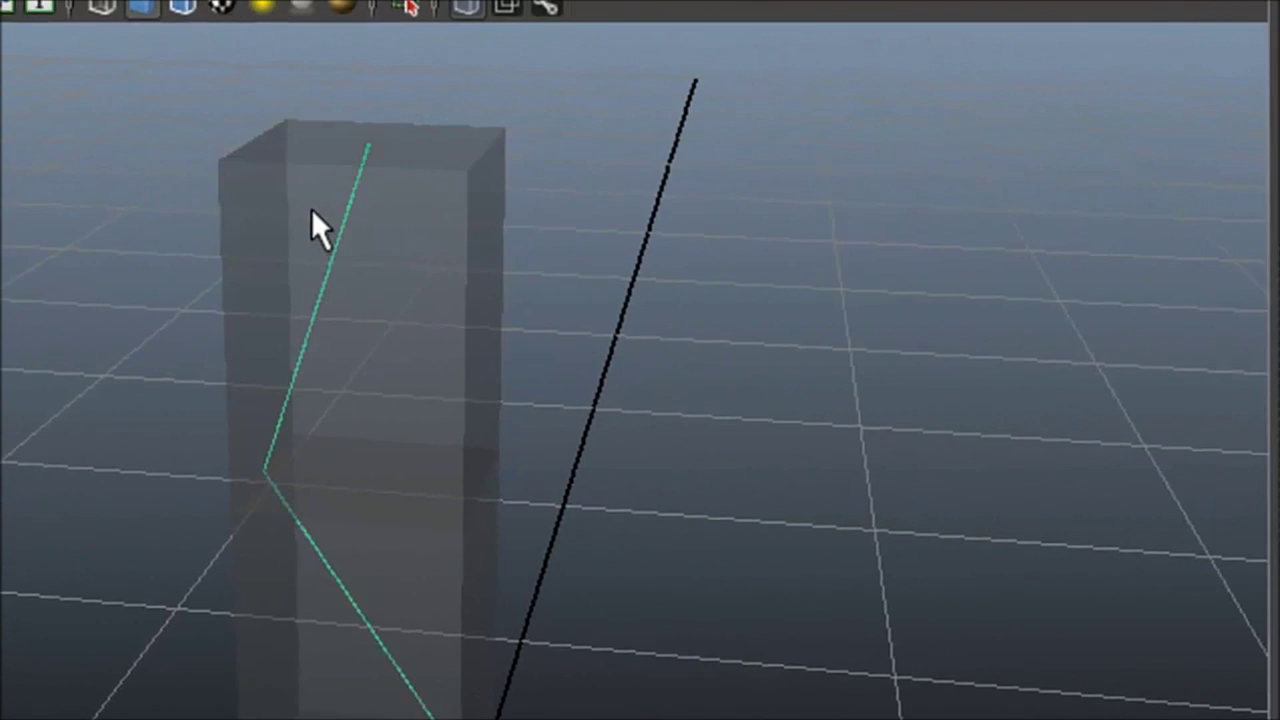
pyautogui.press('Delete')
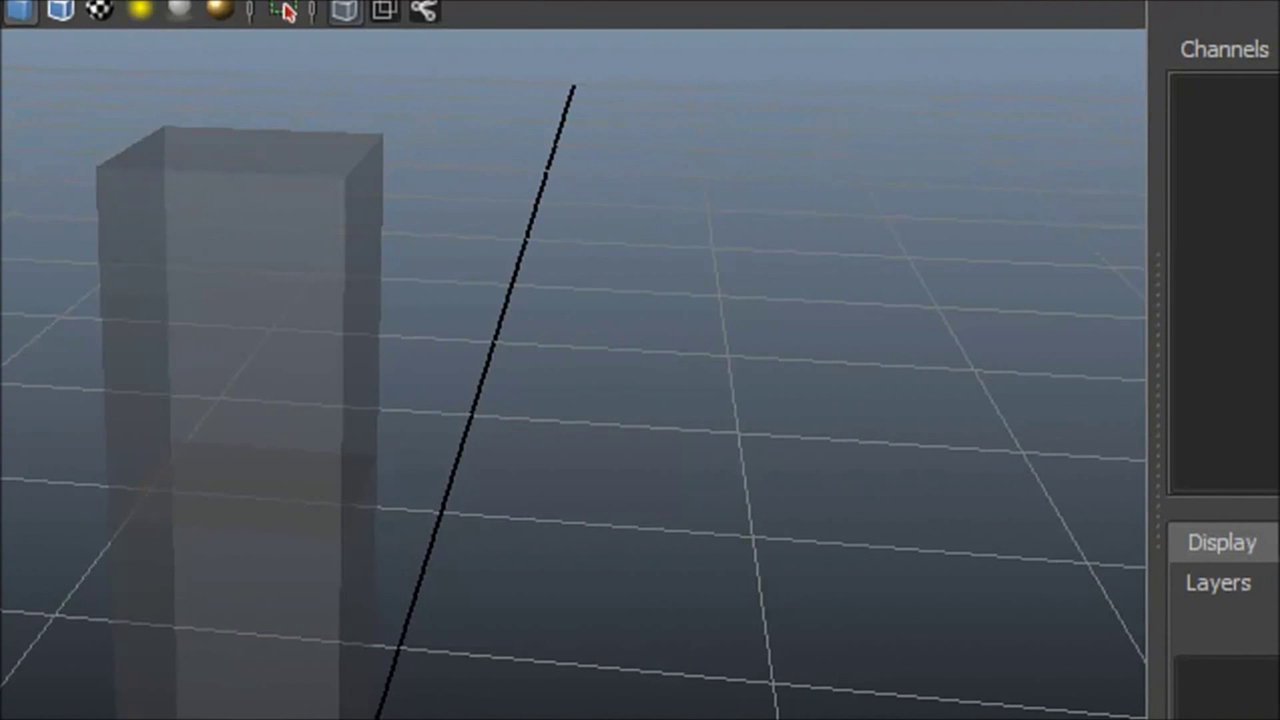
# Place a new joint1 and joint2 inside the see-through column.
pyautogui.moveTo(129, 177)
pyautogui.keyDown('alt'); pyautogui.mouseDown()
pyautogui.moveTo(237, 394)
pyautogui.moveTo(285, 430)
pyautogui.mouseUp(); pyautogui.keyUp('alt')
pyautogui.click(257, 329)
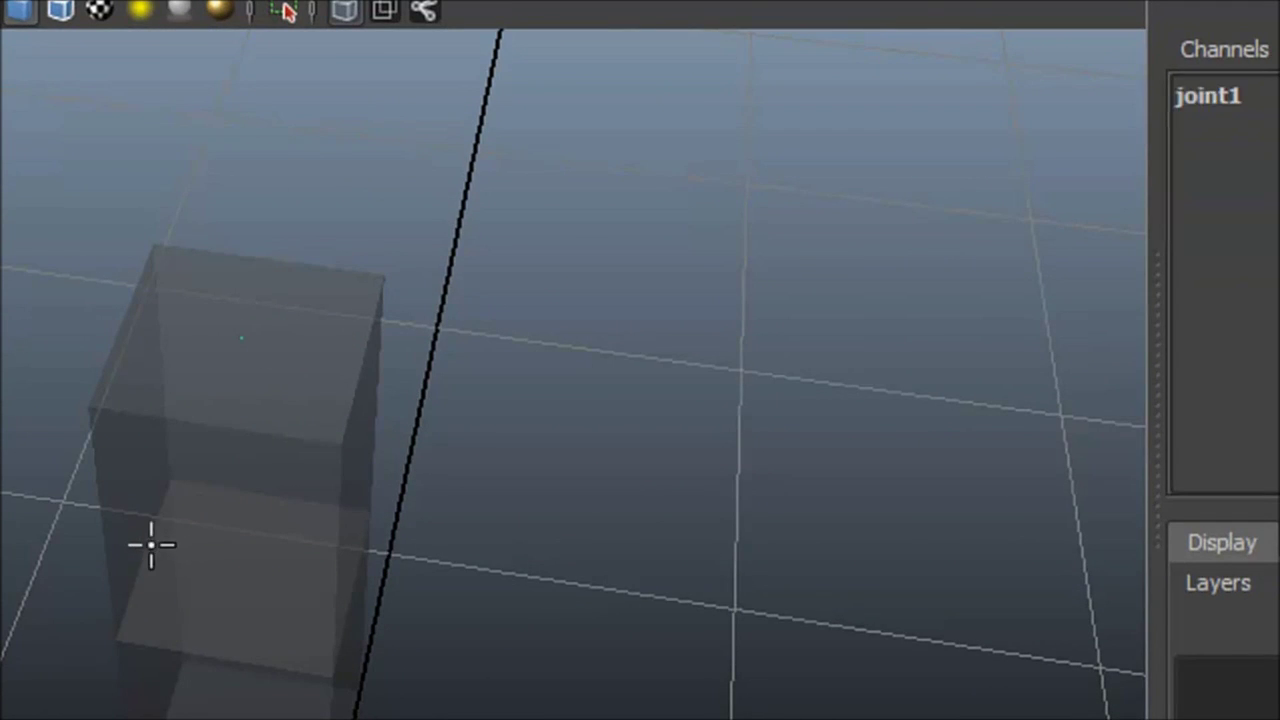
pyautogui.click(152, 530)
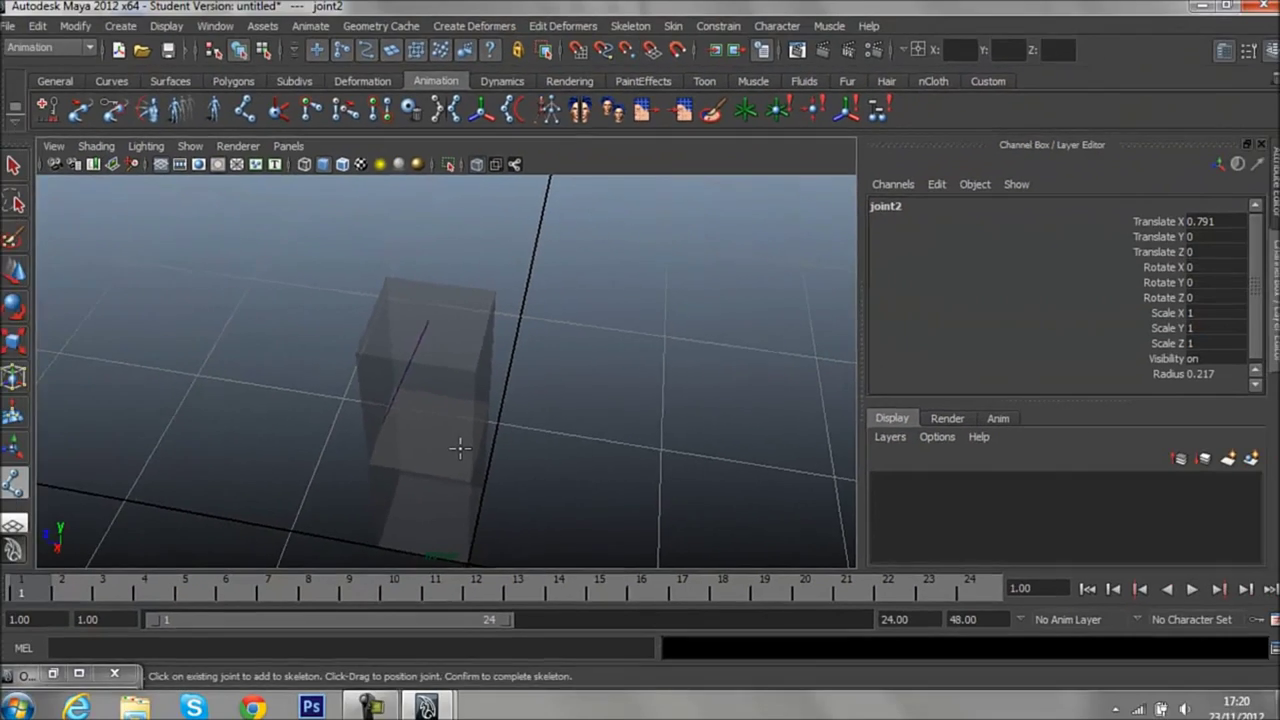
pyautogui.keyDown('alt'); pyautogui.moveTo(459, 448); pyautogui.dragTo(447, 299, button='middle'); pyautogui.keyUp('alt')
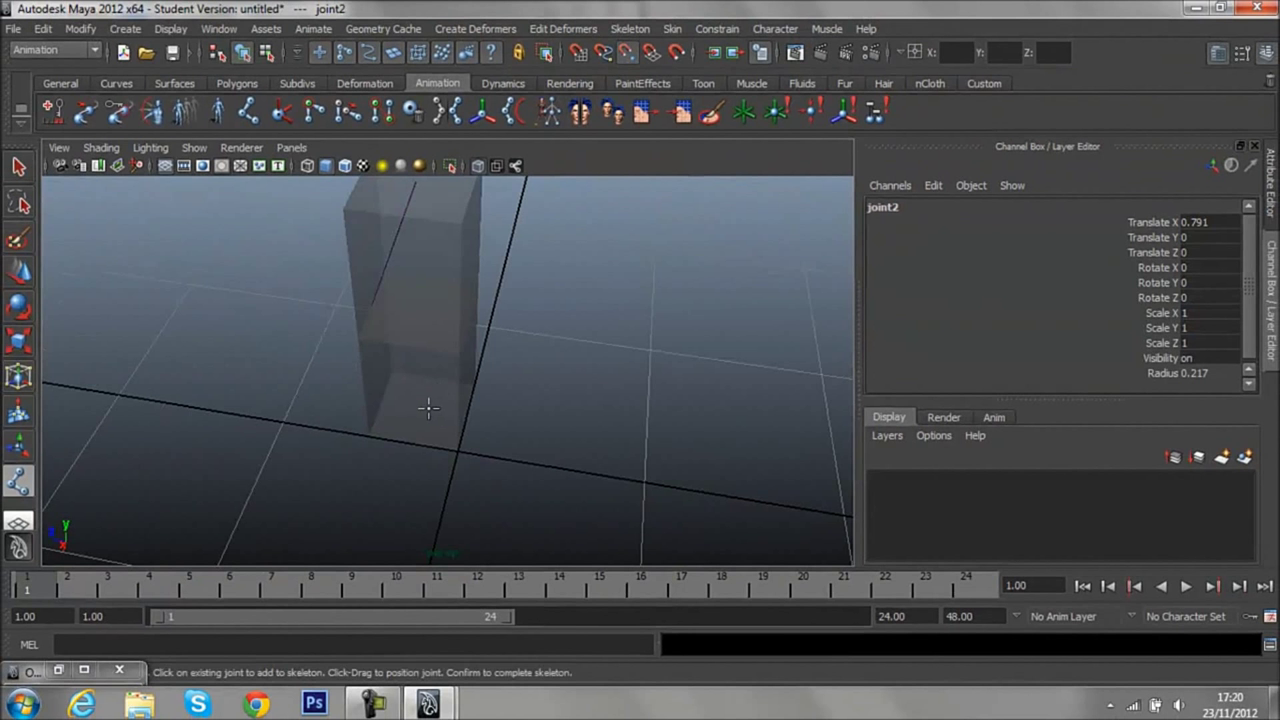
# Deselect joint1 and select the upper box pCube2.
pyautogui.moveTo(519, 406)
pyautogui.keyDown('alt'); pyautogui.mouseDown()
pyautogui.moveTo(523, 340)
pyautogui.moveTo(514, 351)
pyautogui.mouseUp(); pyautogui.keyUp('alt')
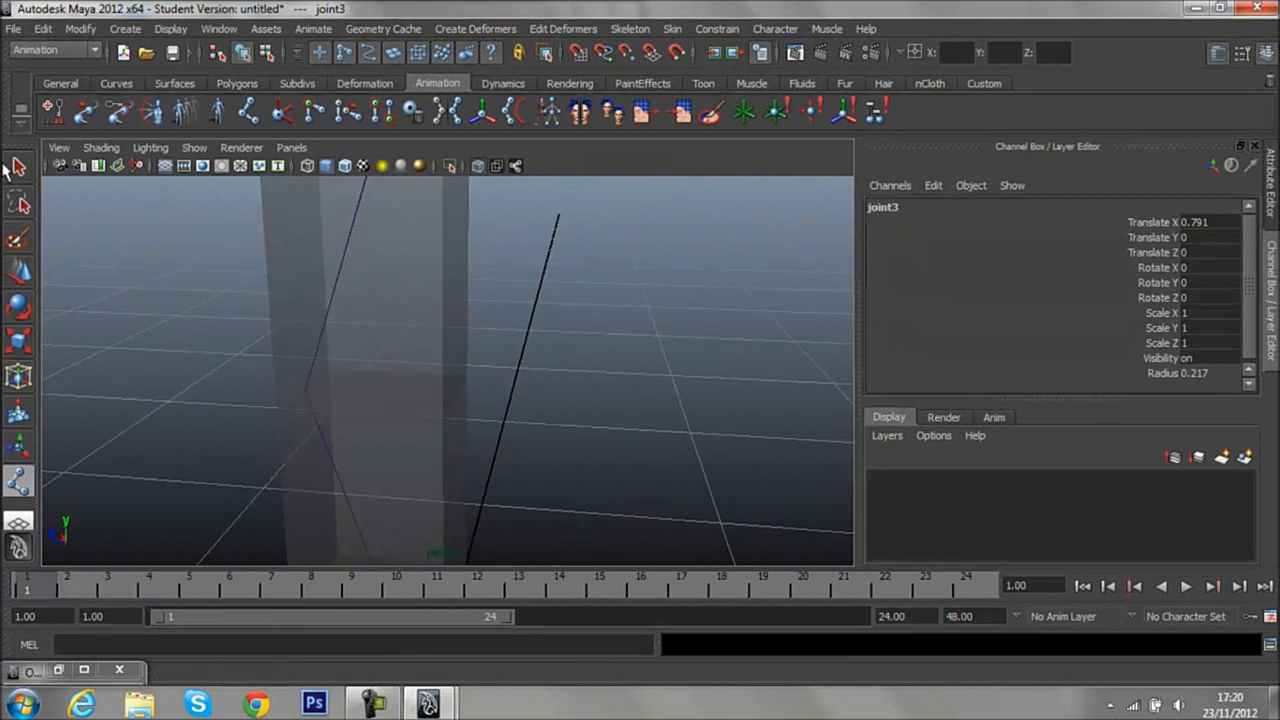
pyautogui.click(19, 168)
pyautogui.click(78, 247)
pyautogui.scroll(-3, 114, 282)
pyautogui.click(440, 420)
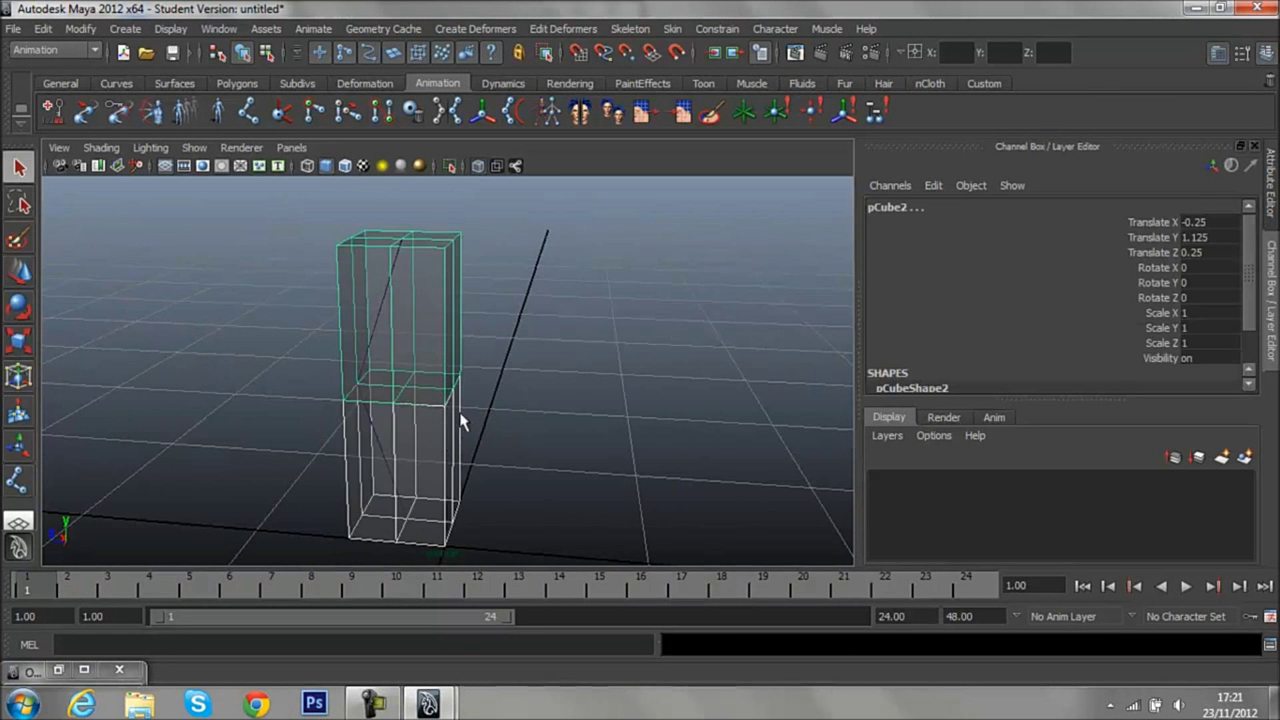
# Set polyCube2's Subdivisions Width, Height and Depth to 1.
pyautogui.scroll(-3, 914, 370)
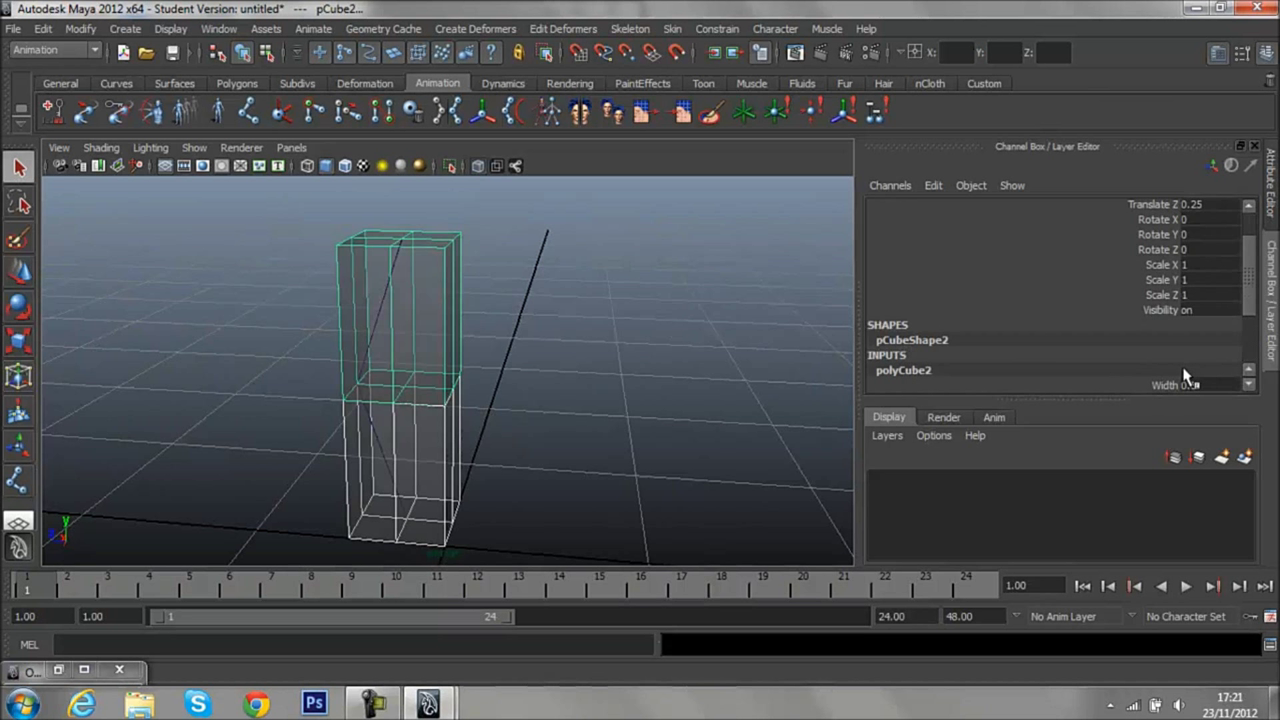
pyautogui.scroll(-3, 1190, 365)
pyautogui.click(1208, 355)
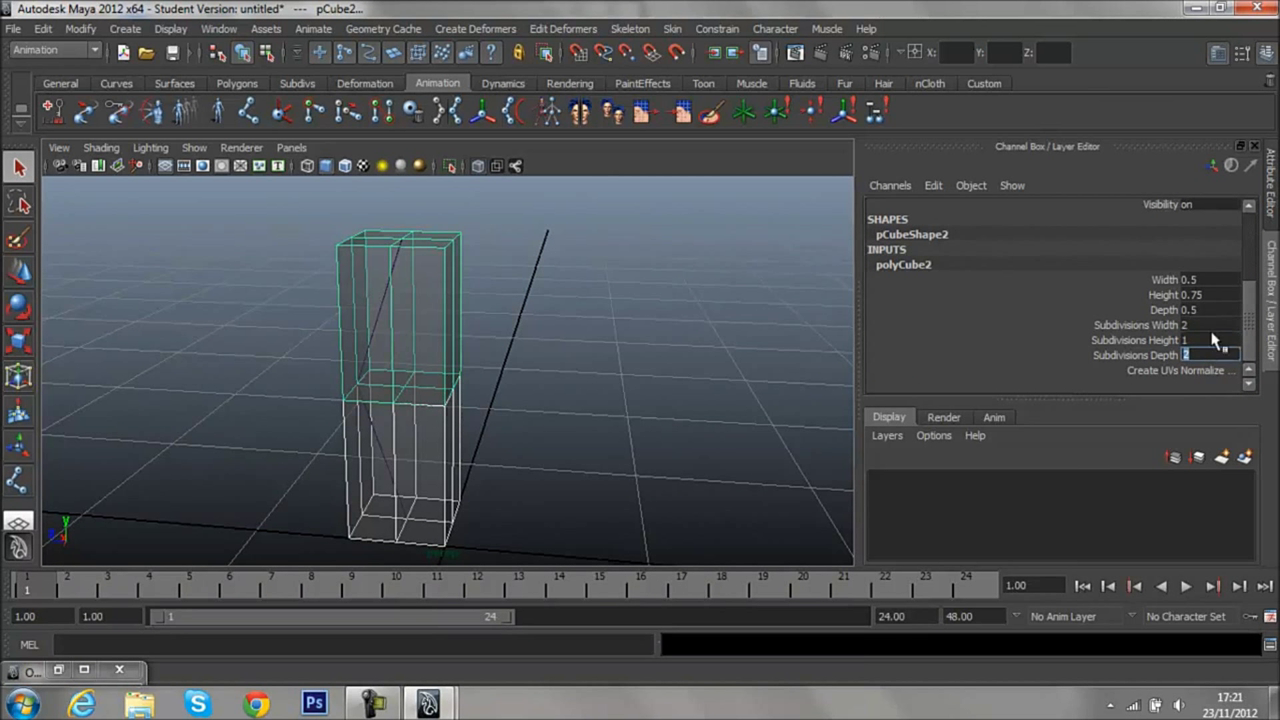
pyautogui.click(1210, 325)
pyautogui.write('1')
pyautogui.press('Return')
# Deselect the box, reorient the view, and expand joint1 in the Outliner.
pyautogui.click(594, 397)
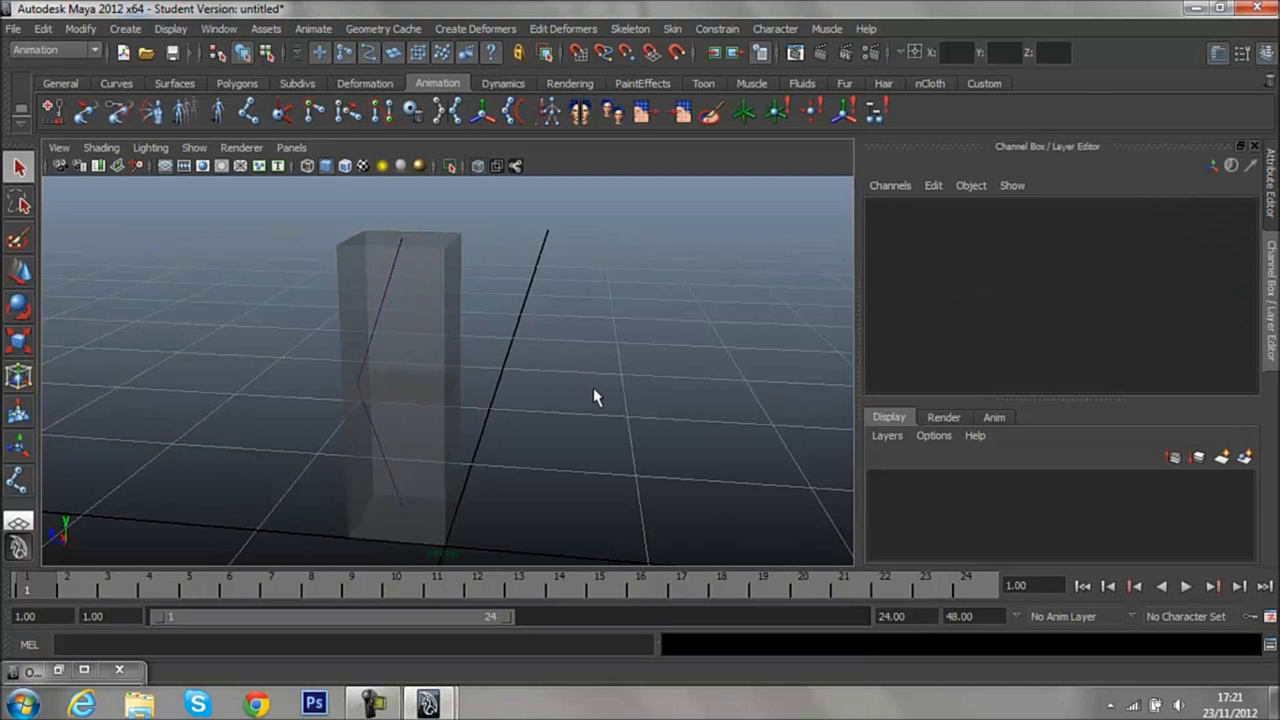
pyautogui.keyDown('alt'); pyautogui.moveTo(556, 356); pyautogui.dragTo(560, 388); pyautogui.keyUp('alt')
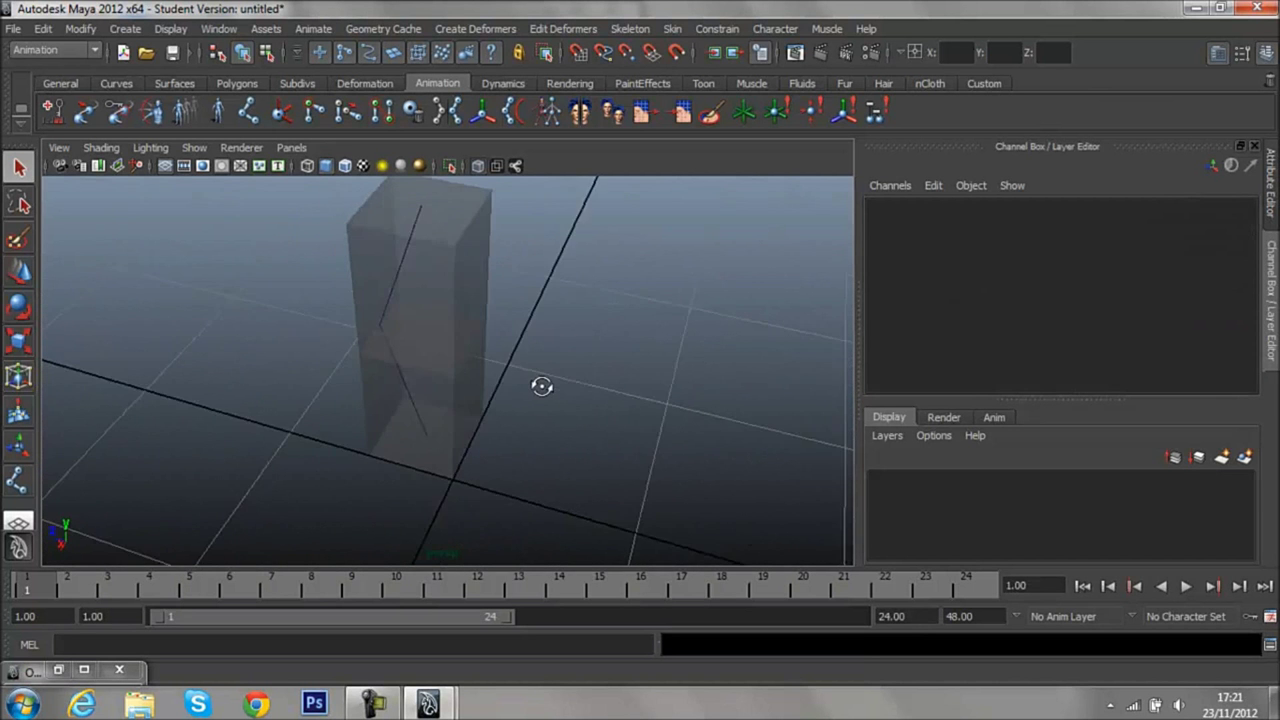
pyautogui.scroll(-3, 560, 388)
pyautogui.keyDown('alt'); pyautogui.moveTo(560, 388); pyautogui.dragTo(590, 386); pyautogui.keyUp('alt')
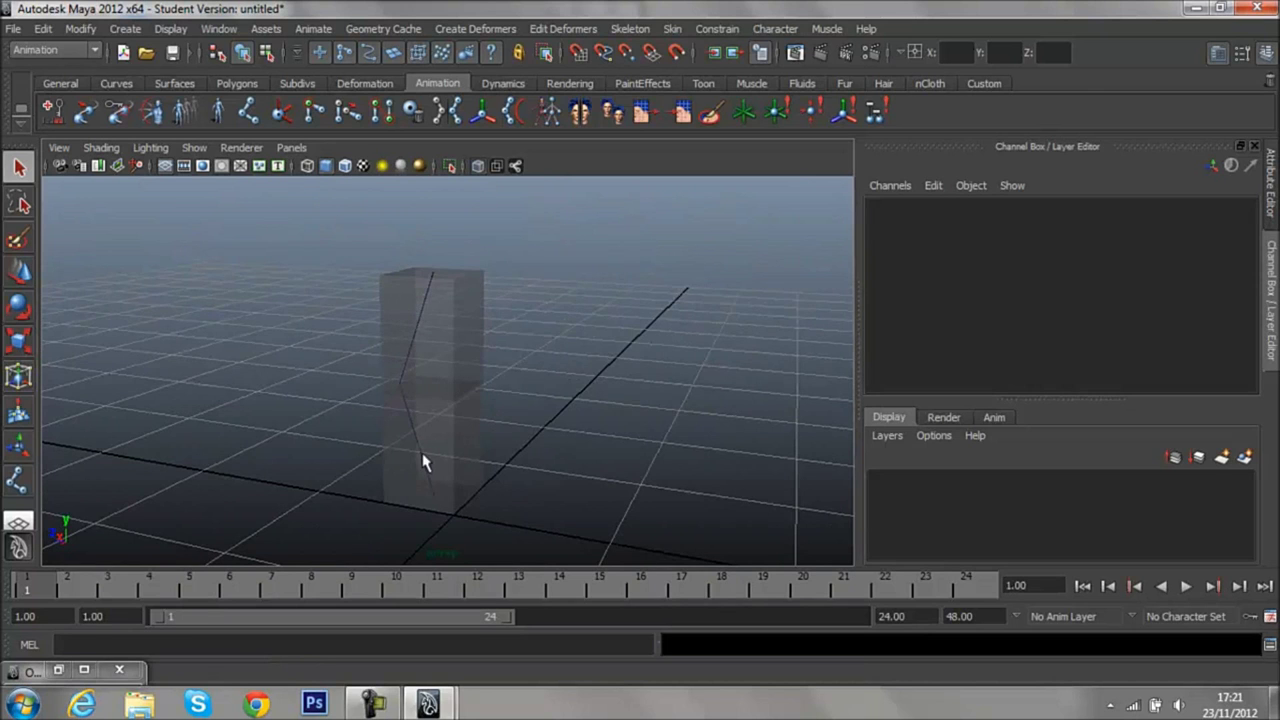
pyautogui.scroll(3, 424, 462)
pyautogui.scroll(2, 423, 452)
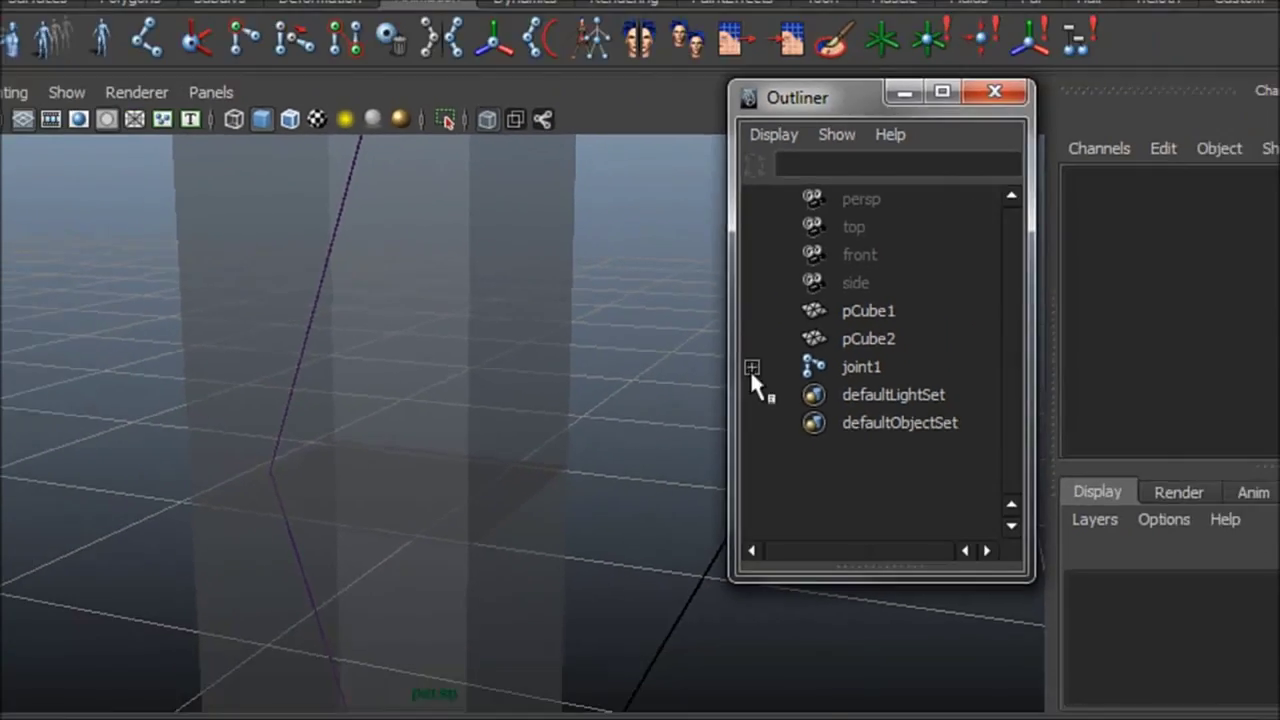
pyautogui.click(656, 333)
# Expand joint2 in the Outliner to reveal joint3 and select joint2.
pyautogui.click(656, 352)
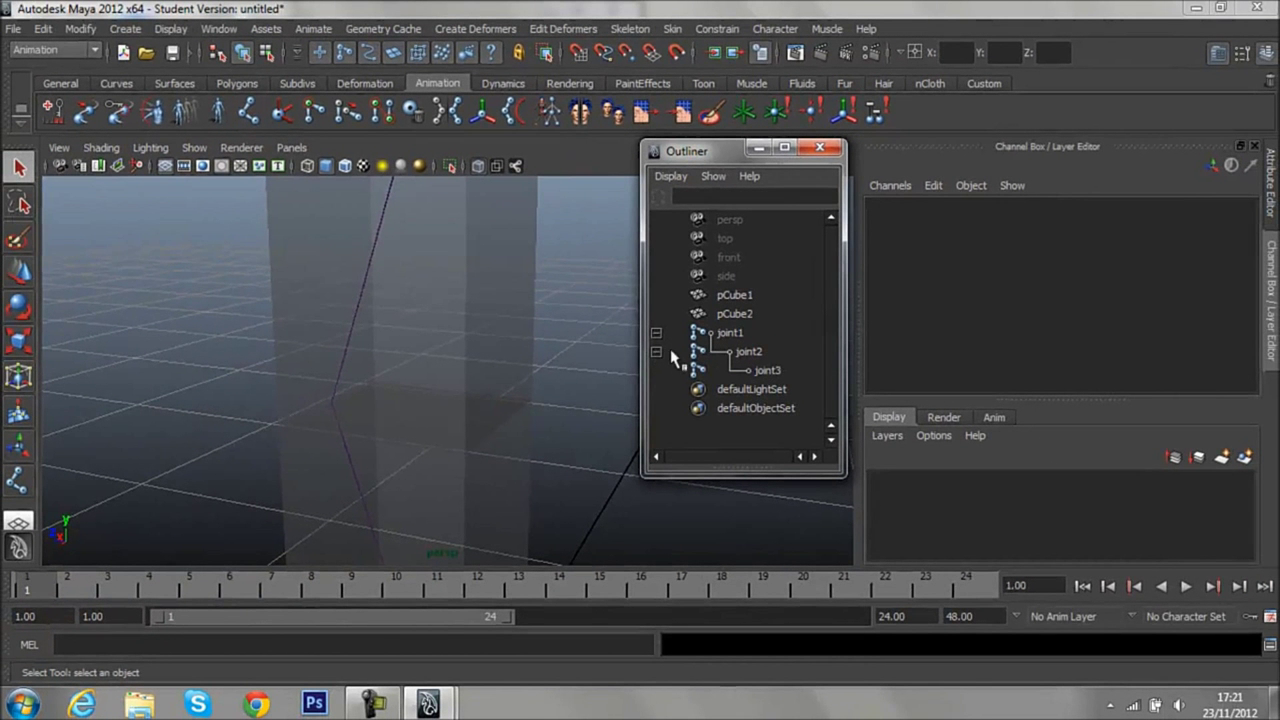
pyautogui.click(752, 353)
pyautogui.moveTo(420, 443)
pyautogui.keyDown('alt'); pyautogui.mouseDown()
pyautogui.moveTo(363, 249)
pyautogui.moveTo(408, 380)
pyautogui.mouseUp(); pyautogui.keyUp('alt')
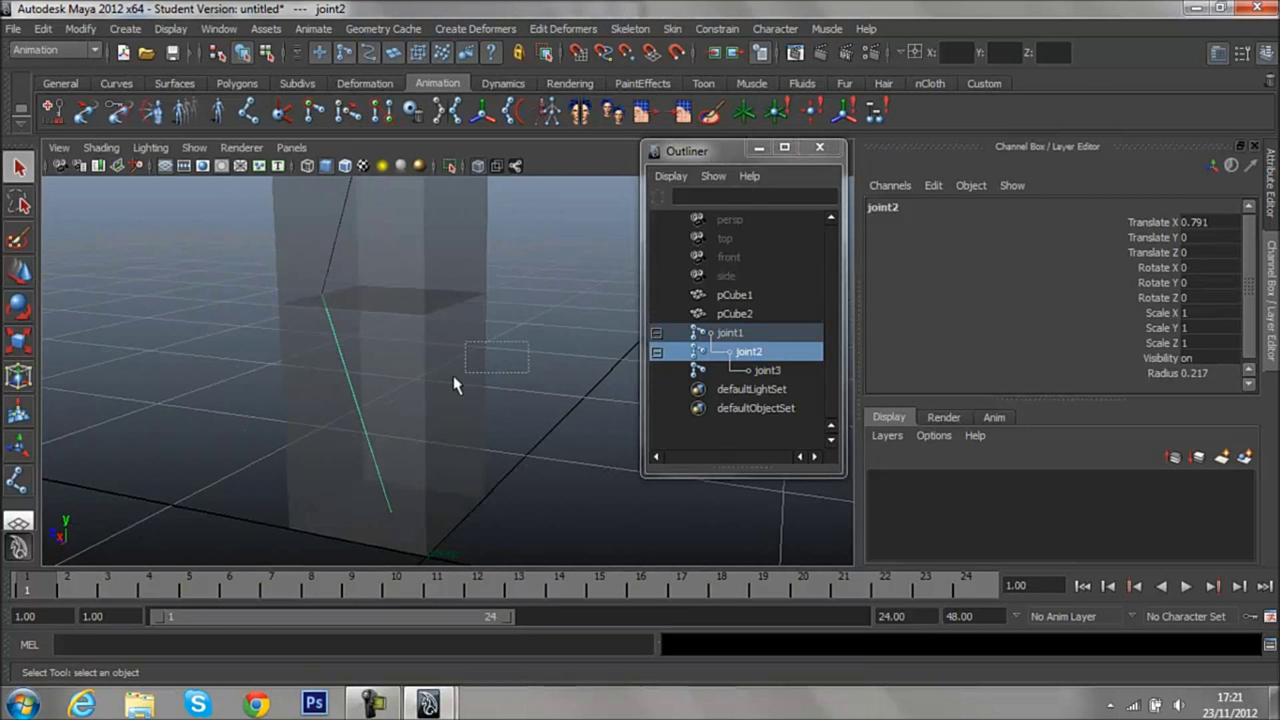
# Select the joint2 bone together with the lower box pCube1 in the viewport.
pyautogui.moveTo(527, 339); pyautogui.dragTo(378, 427)
pyautogui.moveTo(422, 387); pyautogui.dragTo(310, 418)
pyautogui.keyDown('shift'); pyautogui.moveTo(462, 434); pyautogui.dragTo(443, 471); pyautogui.keyUp('shift')
pyautogui.scroll(-3, 487, 347)
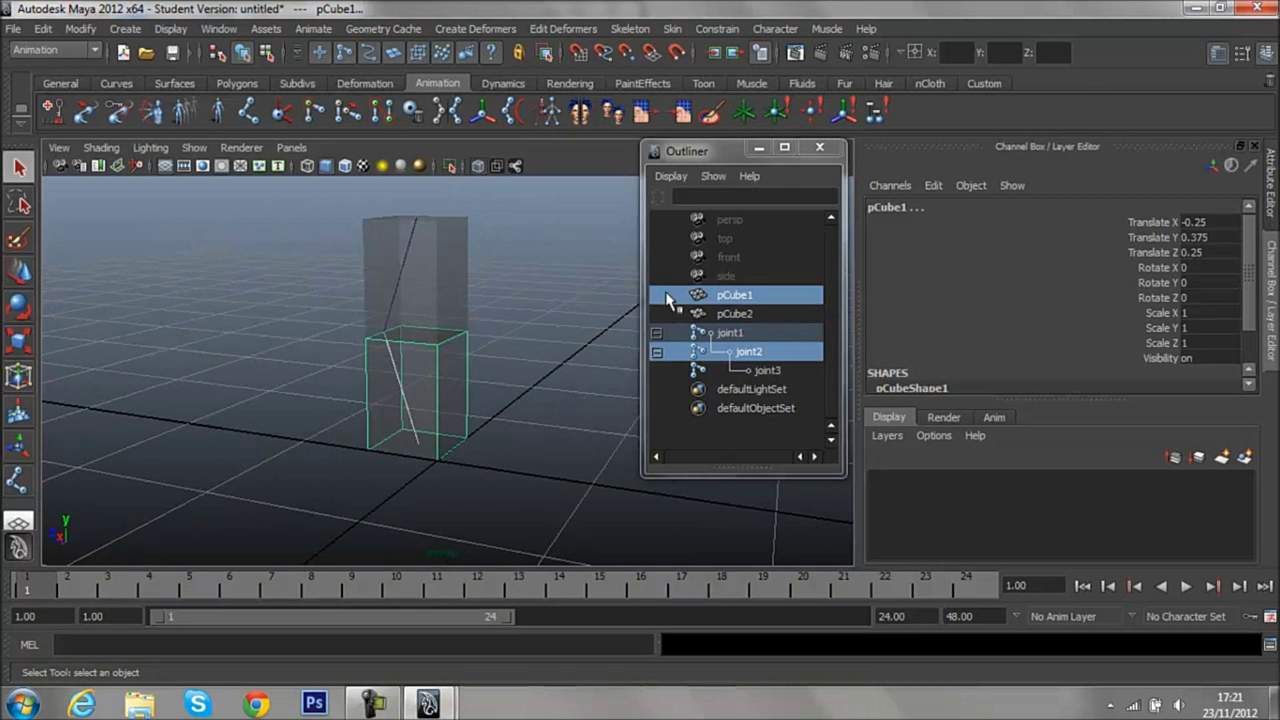
pyautogui.scroll(2, 482, 338)
pyautogui.scroll(3, 531, 349)
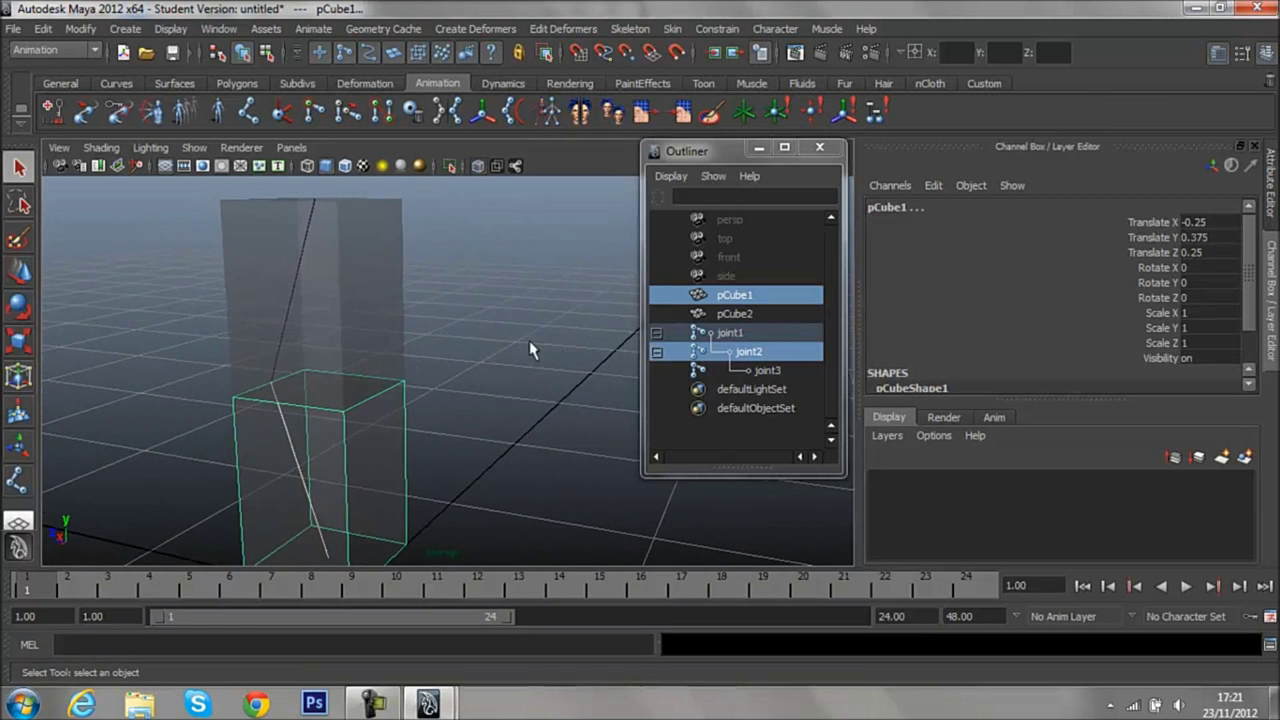
pyautogui.click(672, 30)
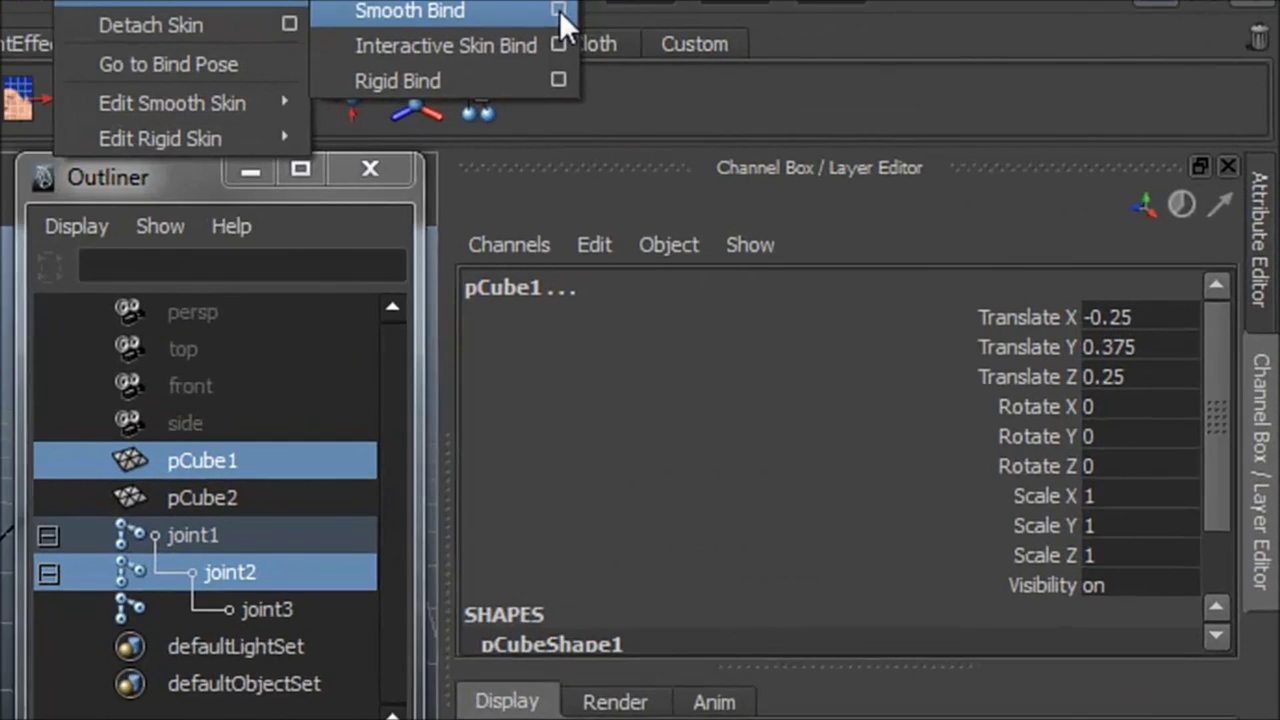
# Apply Smooth Bind to pCube1 with Joint hierarchy, Closest in hierarchy and Dual Quaternion.
pyautogui.click(915, 66)
pyautogui.click(318, 226)
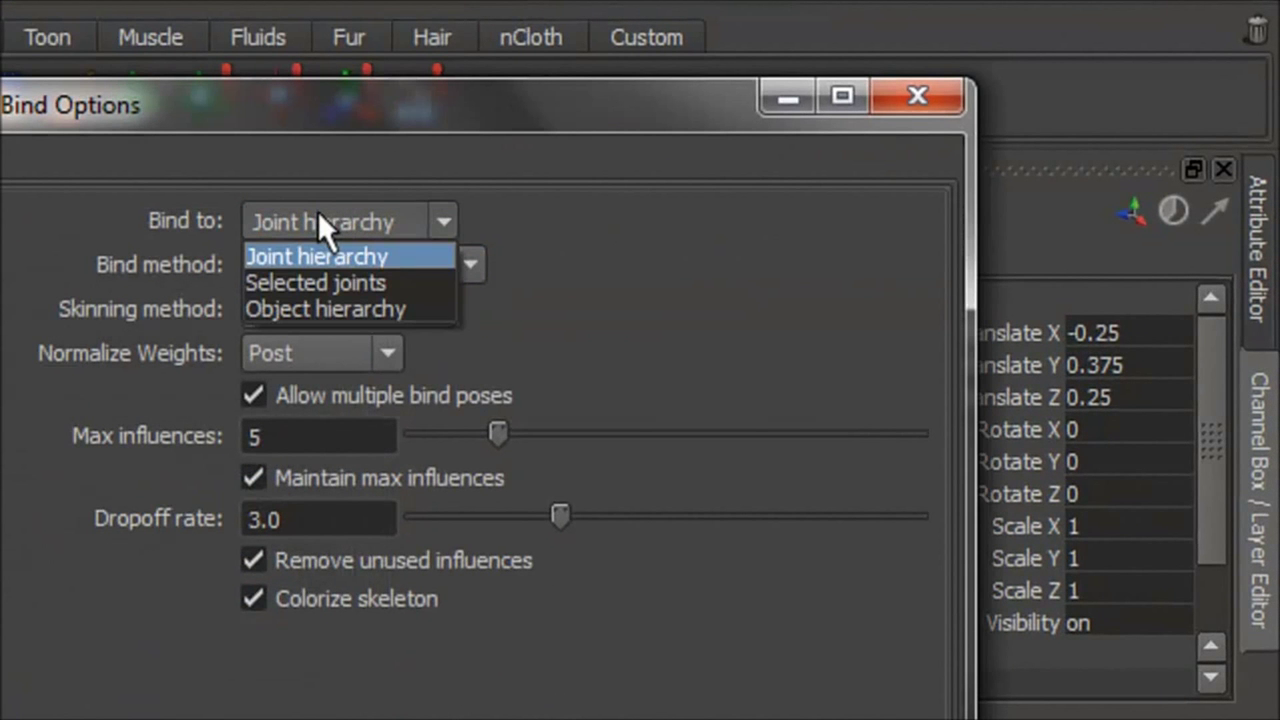
pyautogui.click(318, 250)
pyautogui.click(348, 265)
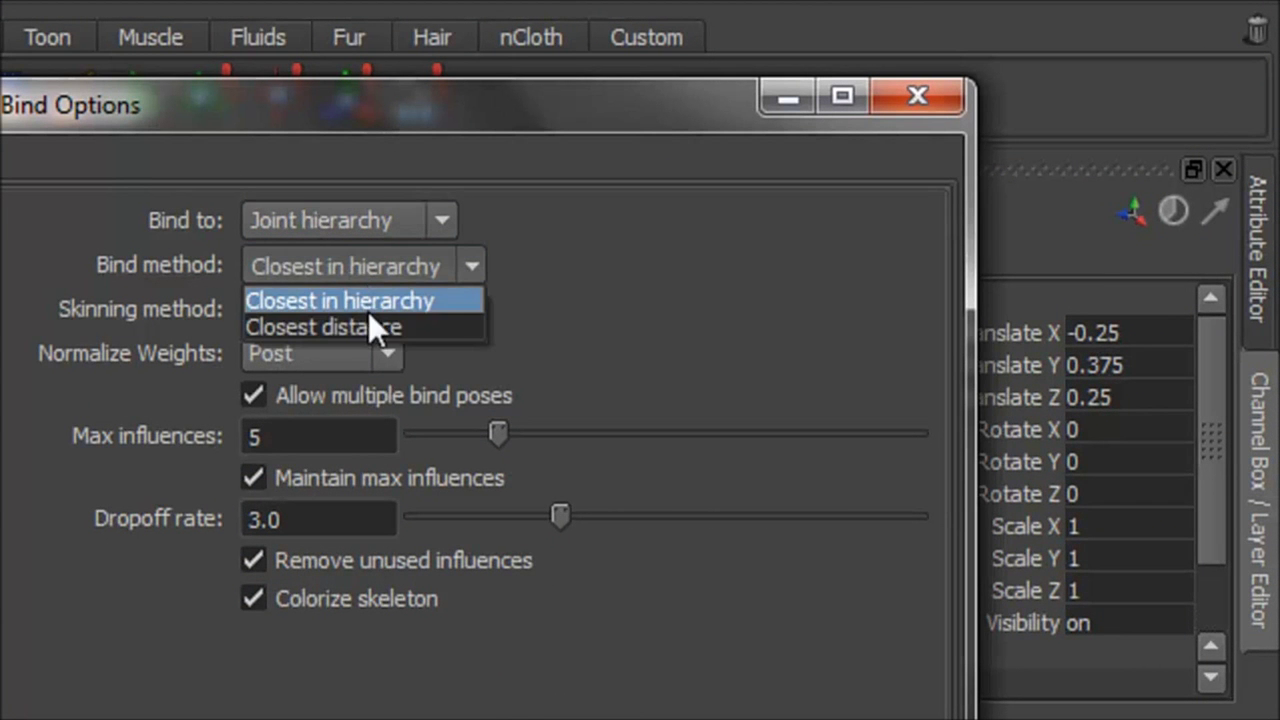
pyautogui.click(420, 297)
pyautogui.click(410, 307)
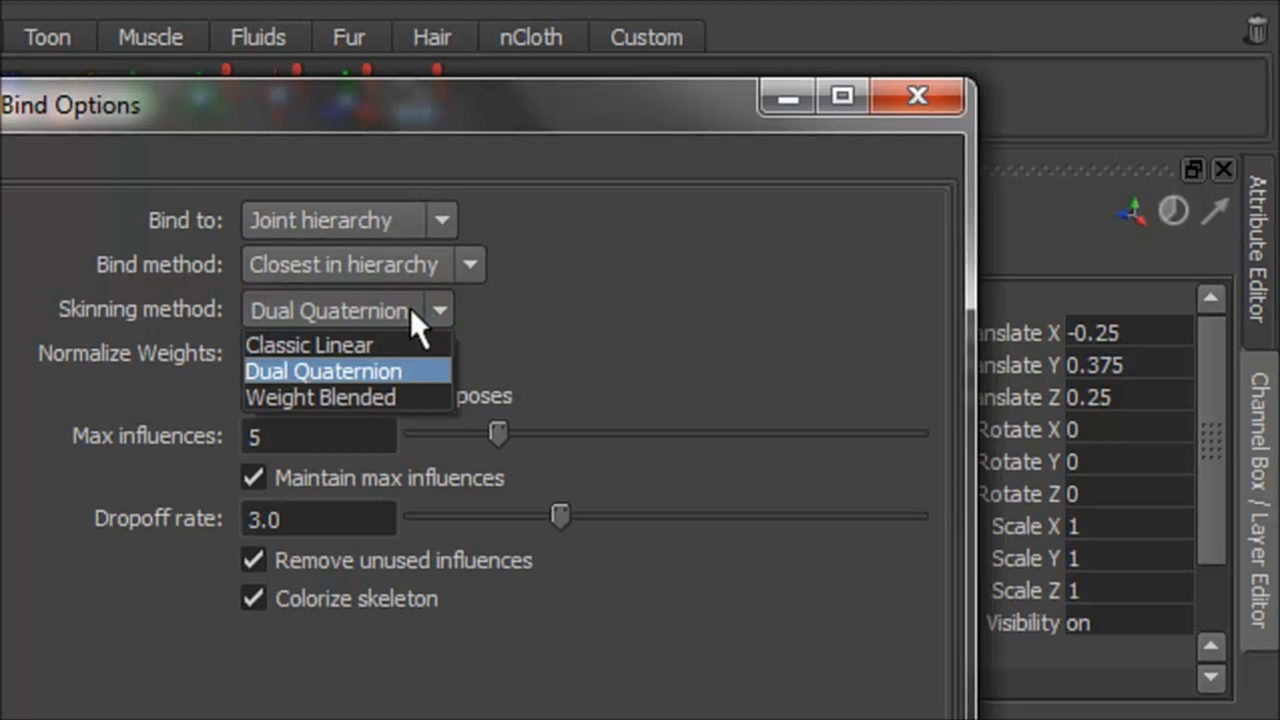
pyautogui.click(400, 370)
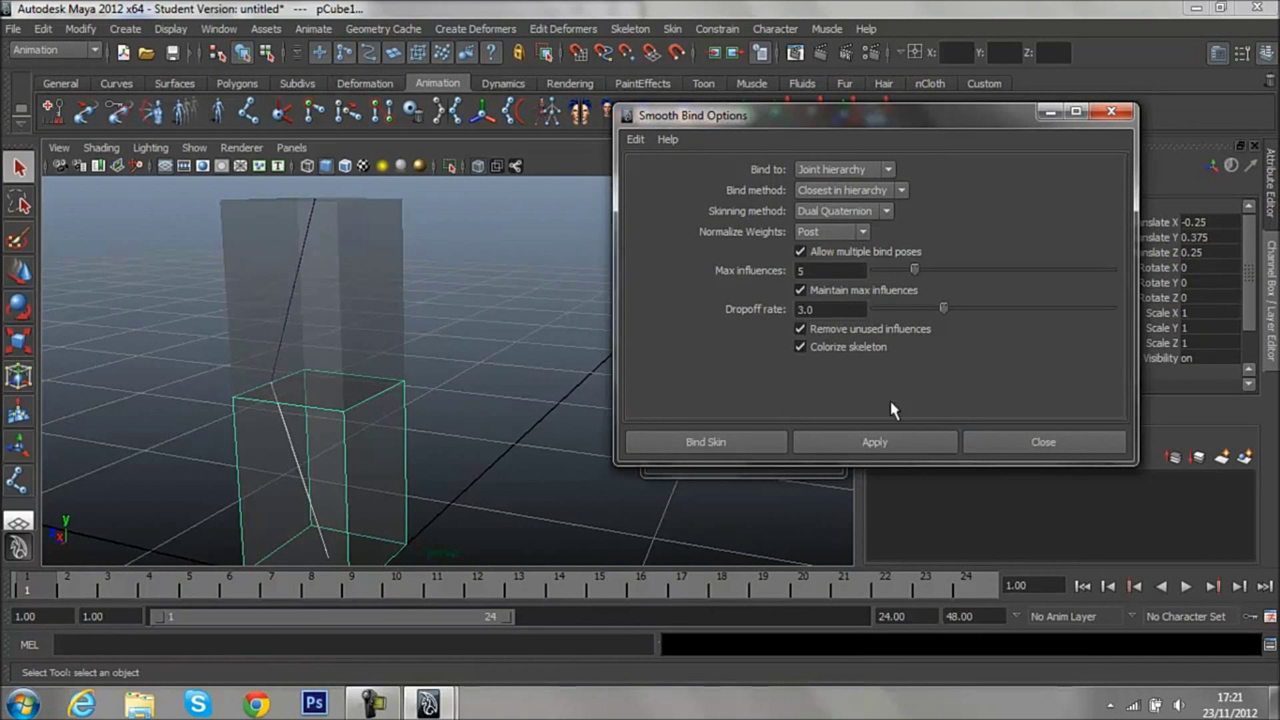
pyautogui.click(878, 445)
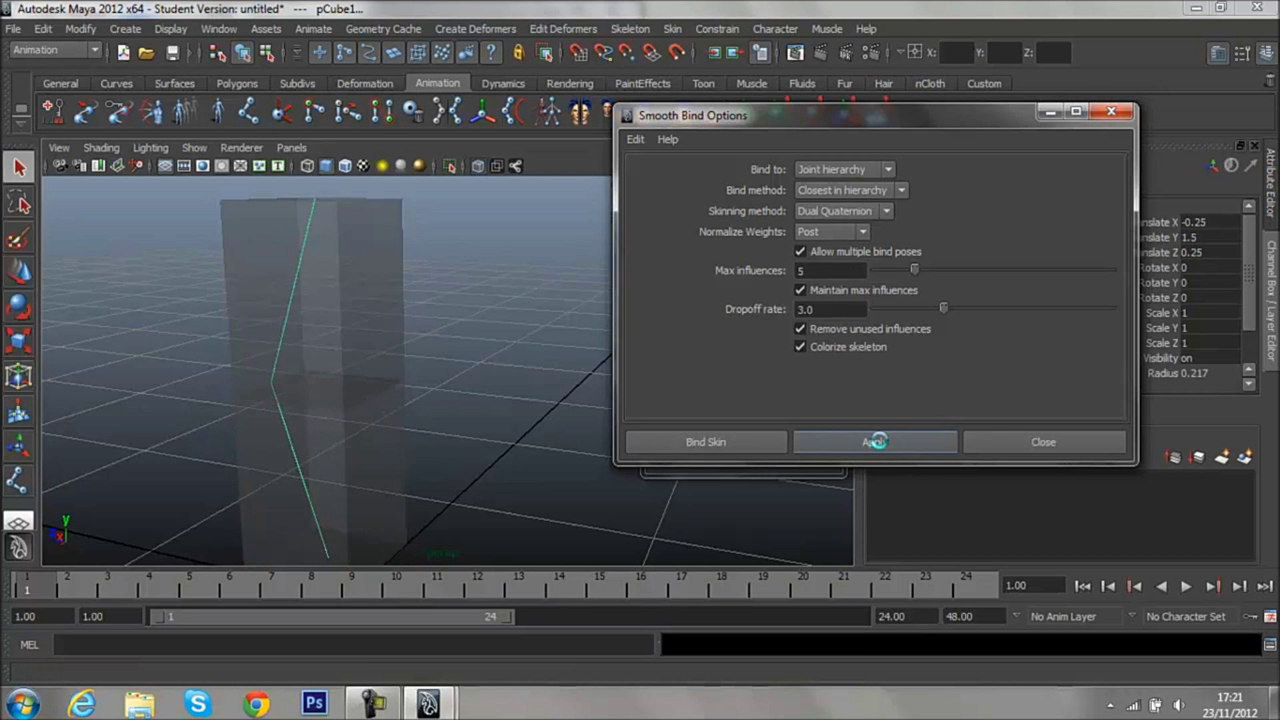
pyautogui.click(1043, 442)
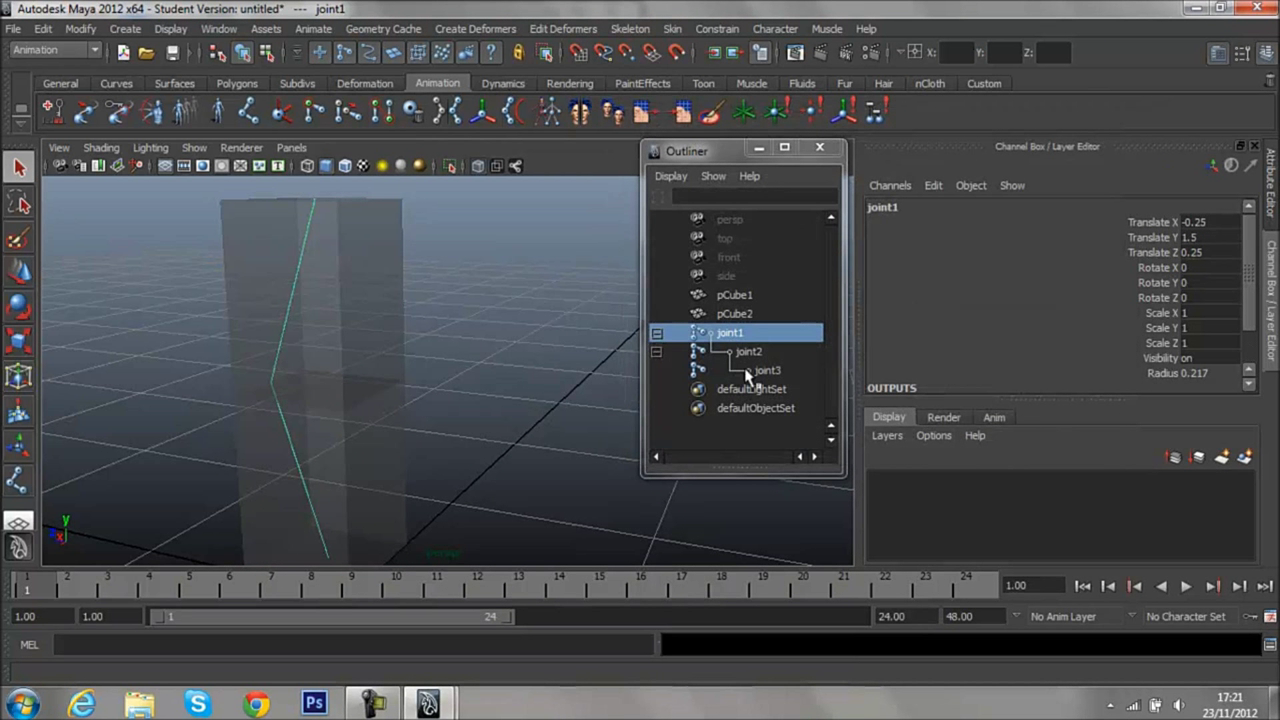
# Smooth-bind the upper box pCube2 to the joint chain.
pyautogui.moveTo(538, 357)
pyautogui.keyDown('alt'); pyautogui.mouseDown()
pyautogui.moveTo(591, 386)
pyautogui.moveTo(505, 362)
pyautogui.mouseUp(); pyautogui.keyUp('alt')
pyautogui.click(385, 306)
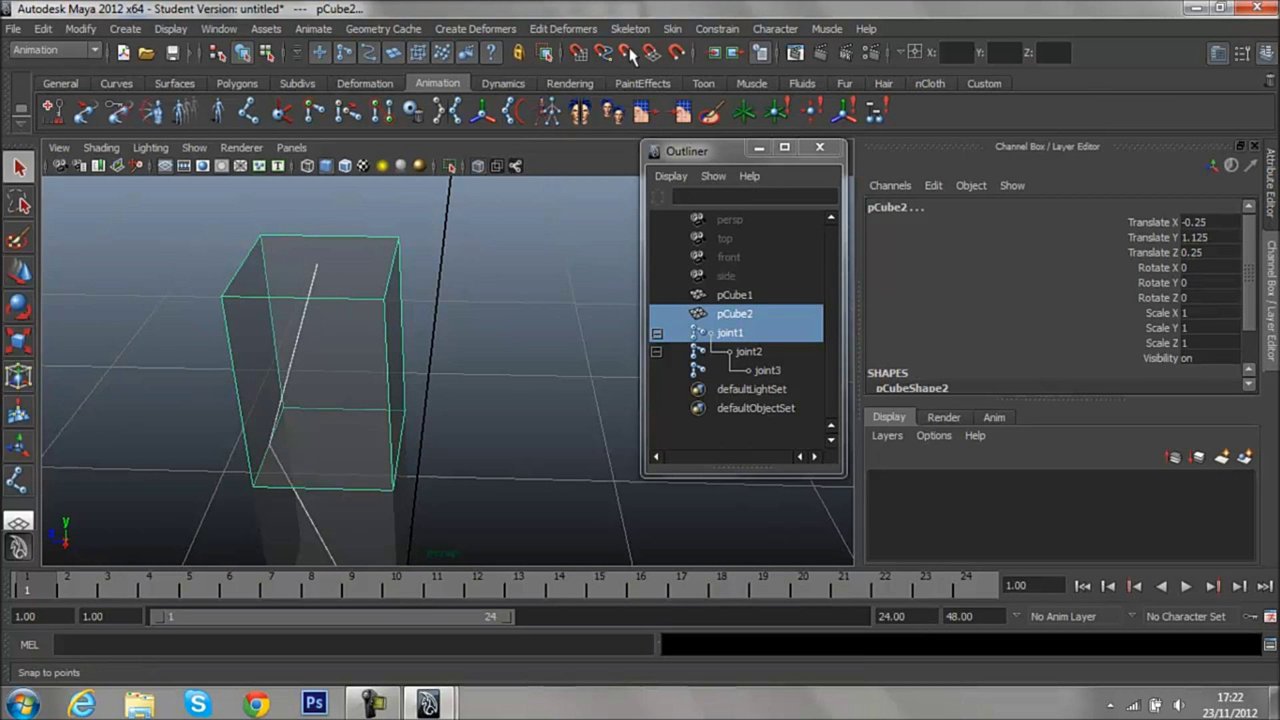
pyautogui.click(672, 28)
pyautogui.moveTo(702, 56)
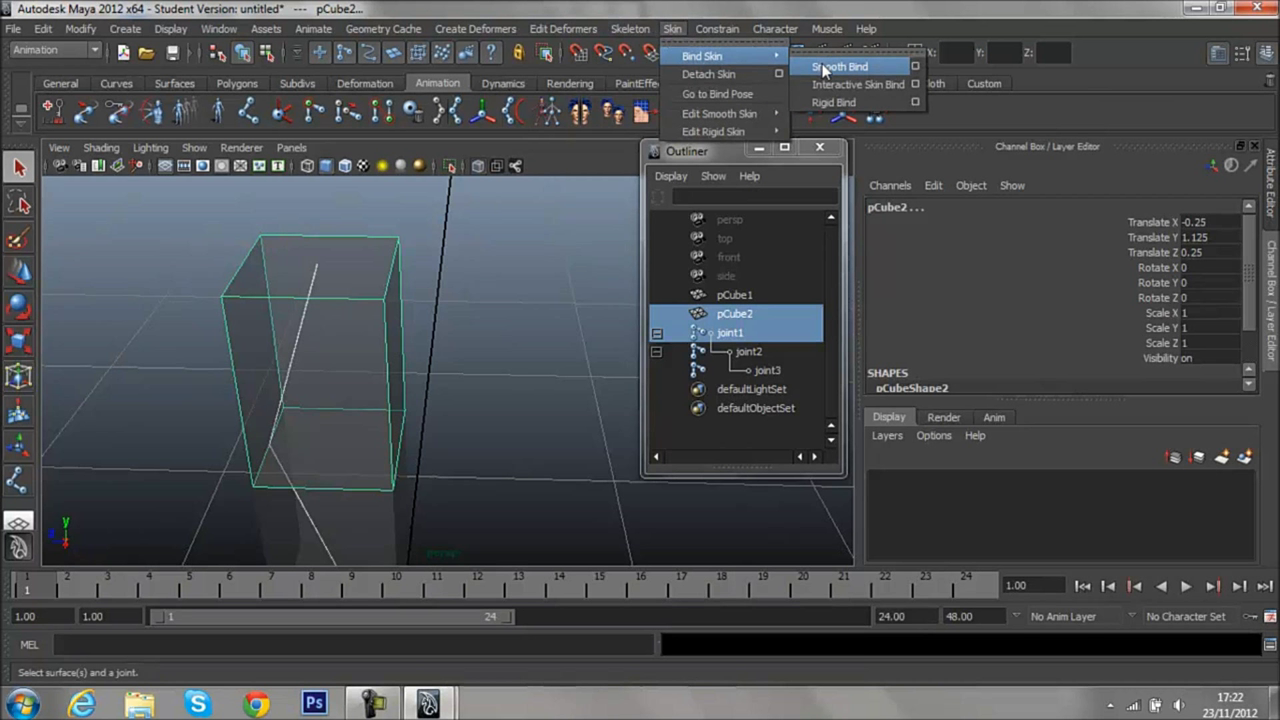
pyautogui.click(840, 66)
# Move joint3 up and then down to test the skinning.
pyautogui.moveTo(560, 240)
pyautogui.keyDown('alt'); pyautogui.mouseDown()
pyautogui.moveTo(522, 219)
pyautogui.moveTo(514, 194)
pyautogui.moveTo(645, 278)
pyautogui.mouseUp(); pyautogui.keyUp('alt')
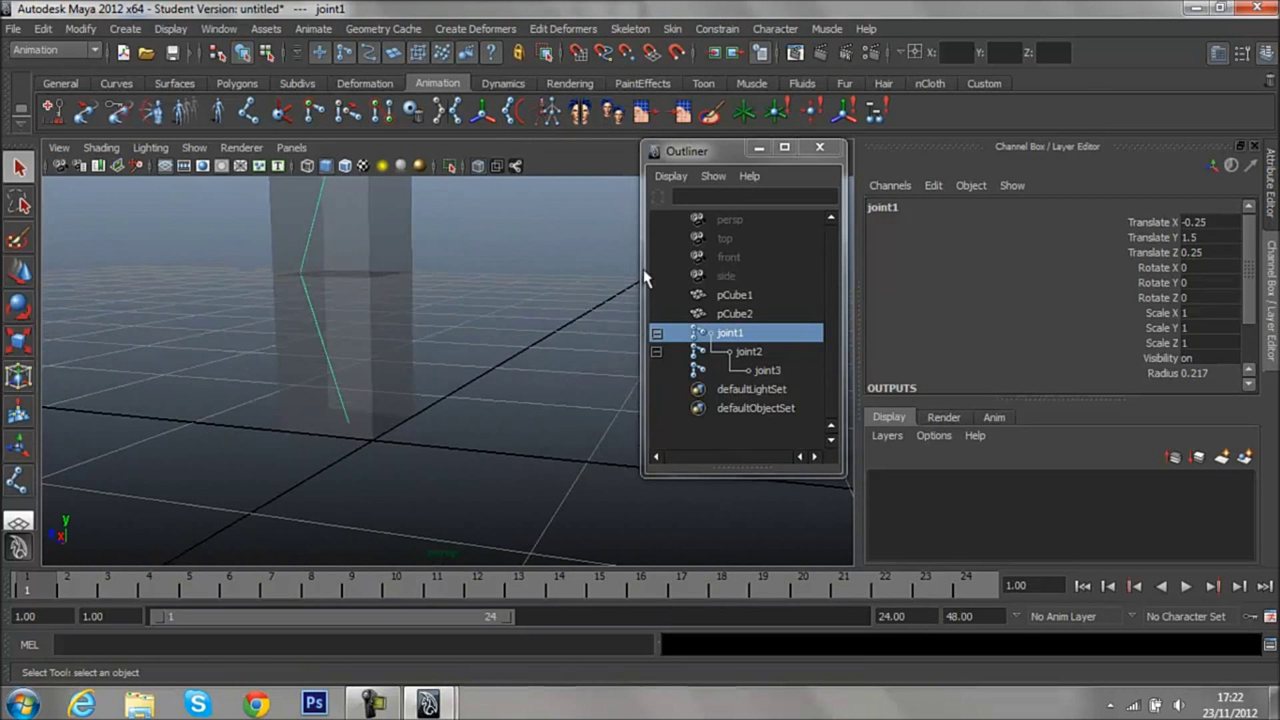
pyautogui.click(722, 372)
pyautogui.click(18, 272)
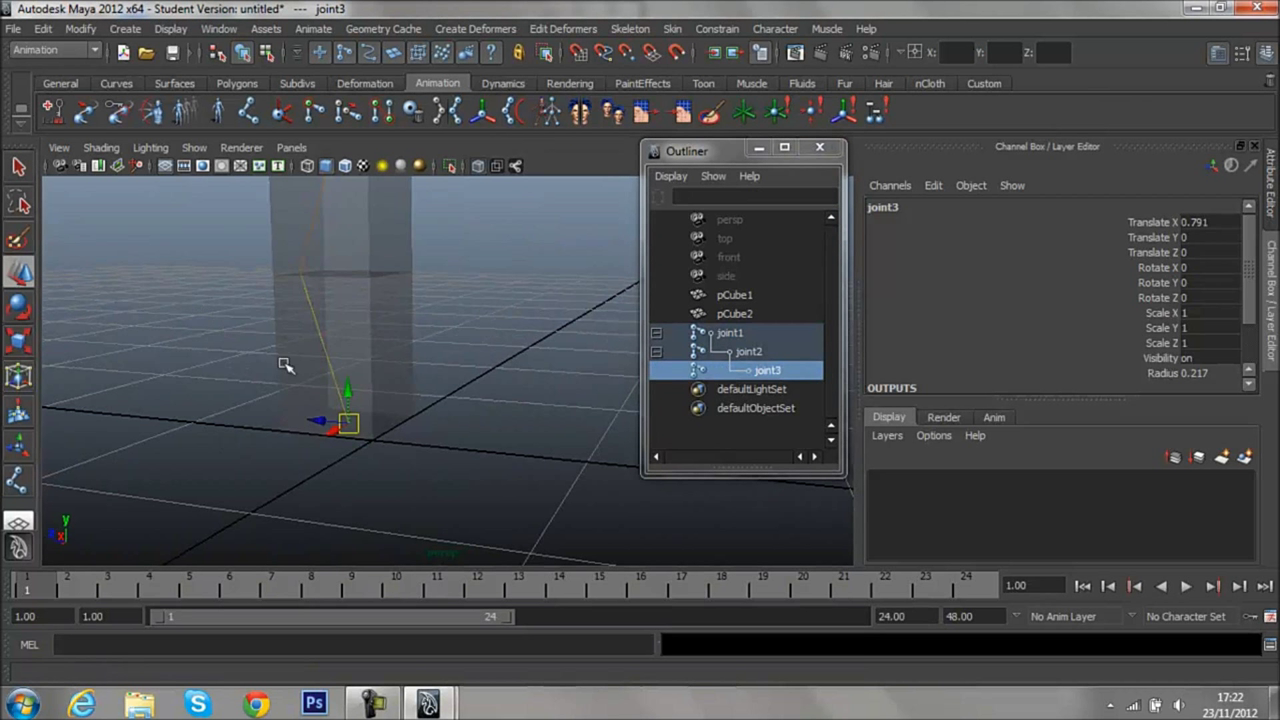
pyautogui.moveTo(352, 395); pyautogui.dragTo(355, 307)
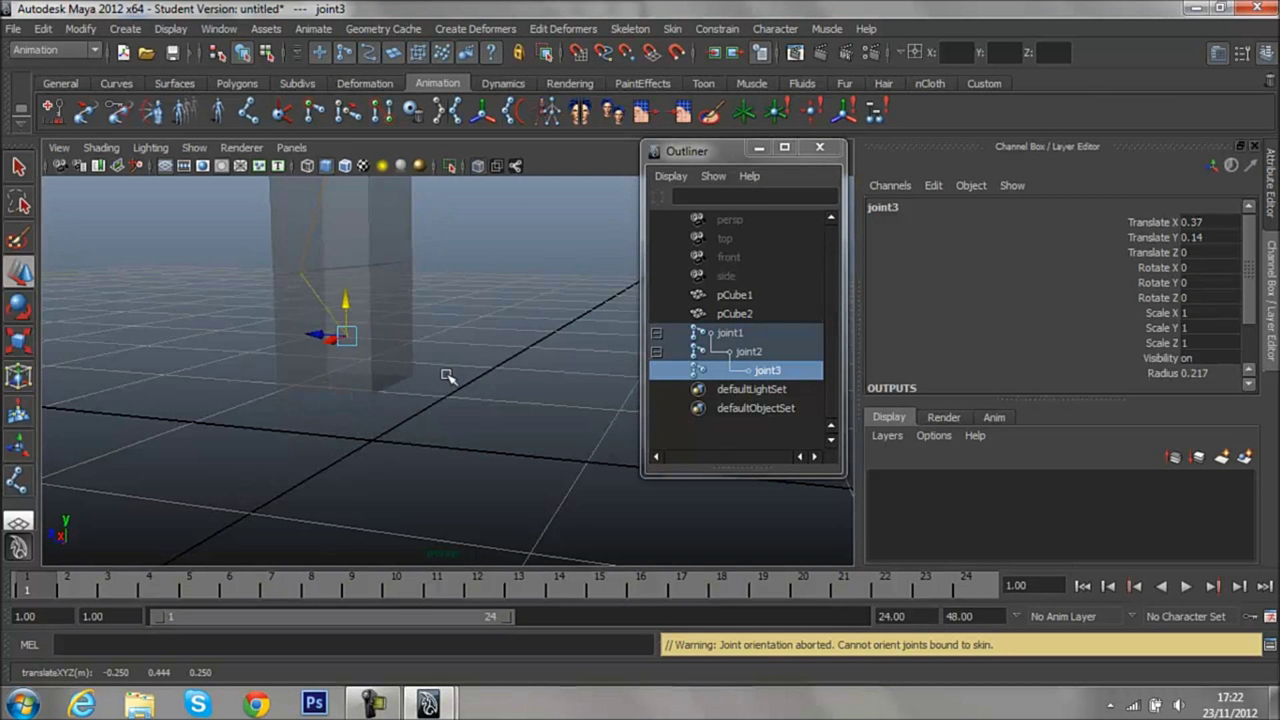
pyautogui.click(501, 355)
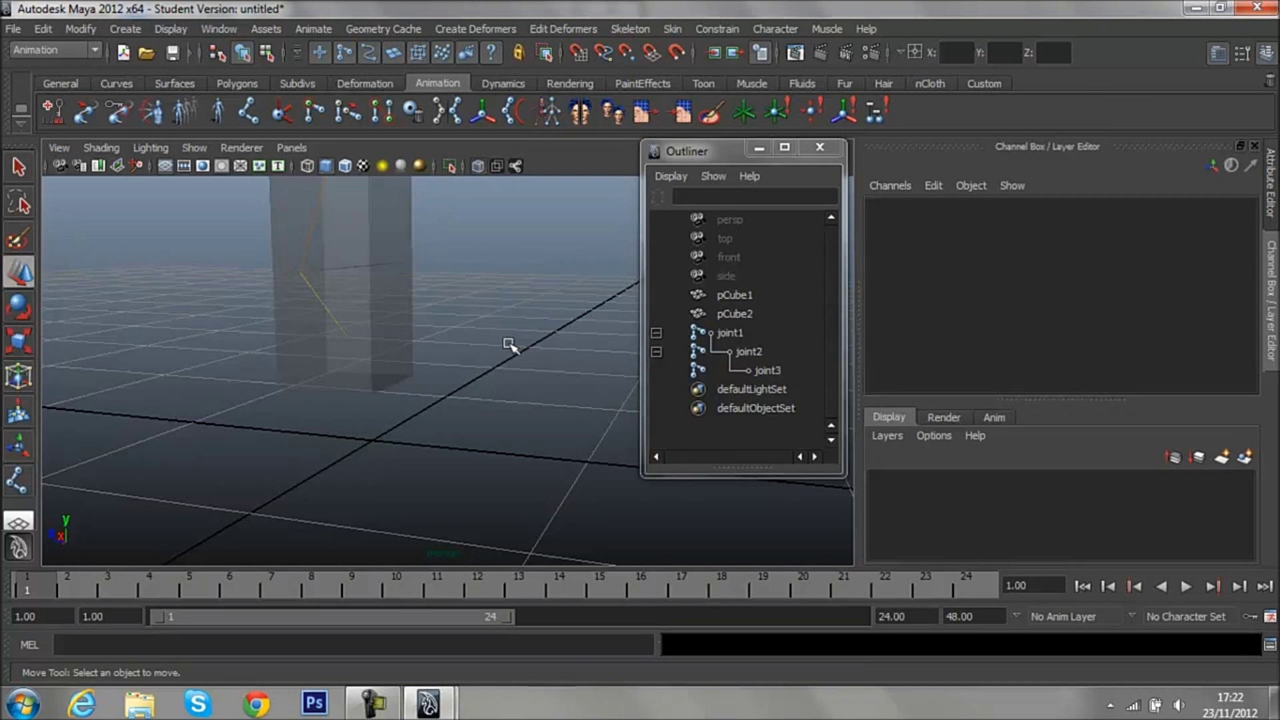
pyautogui.click(697, 373)
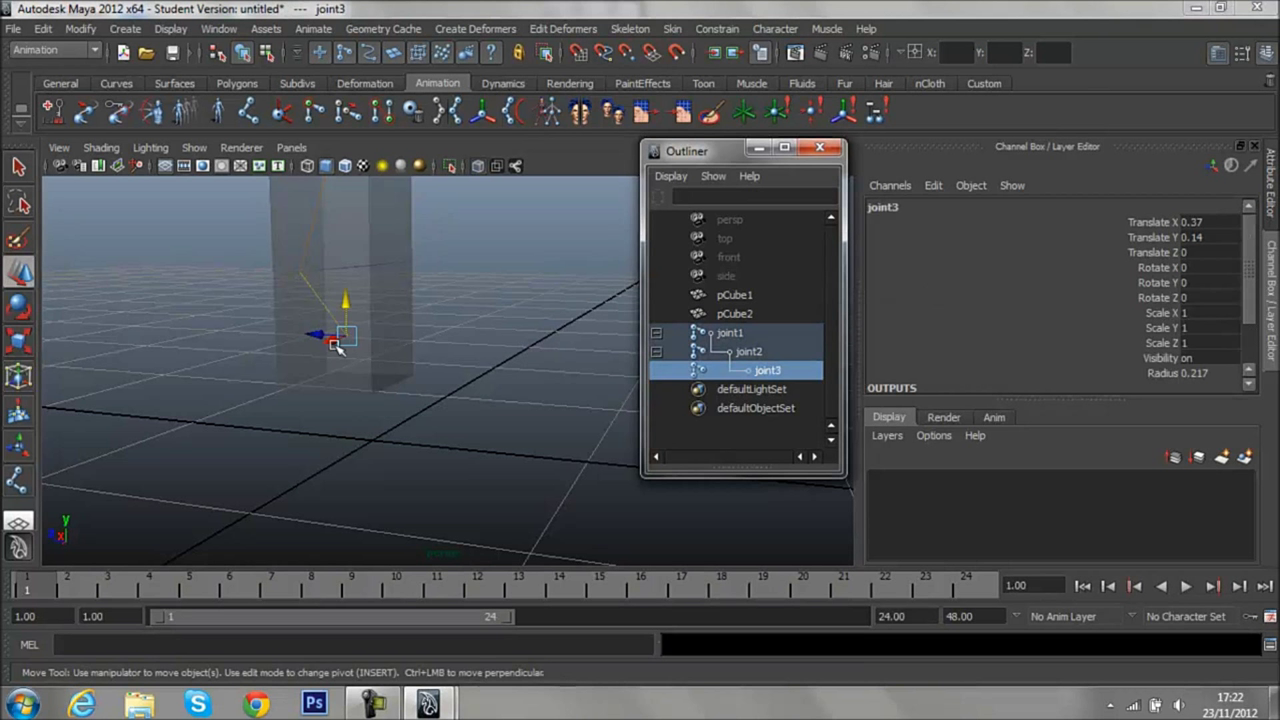
pyautogui.moveTo(352, 307); pyautogui.dragTo(365, 388)
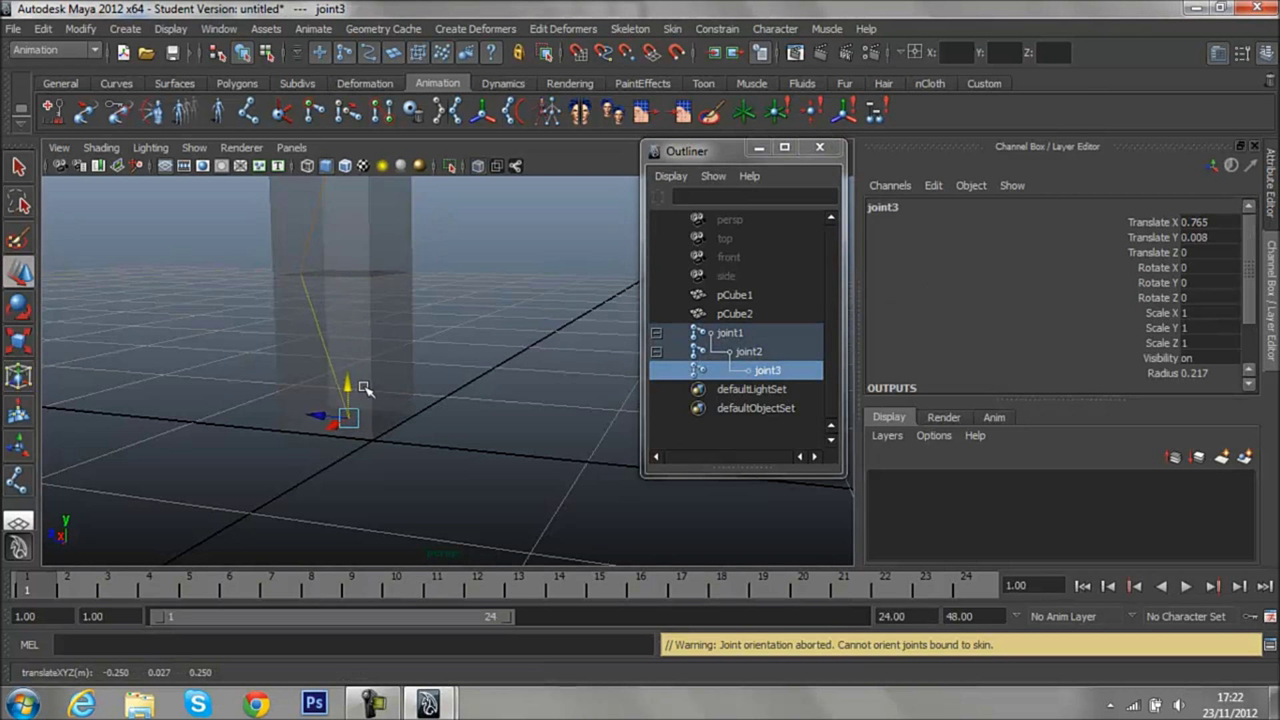
# Undo the joint3 moves and selections with Edit > Undo.
pyautogui.click(43, 28)
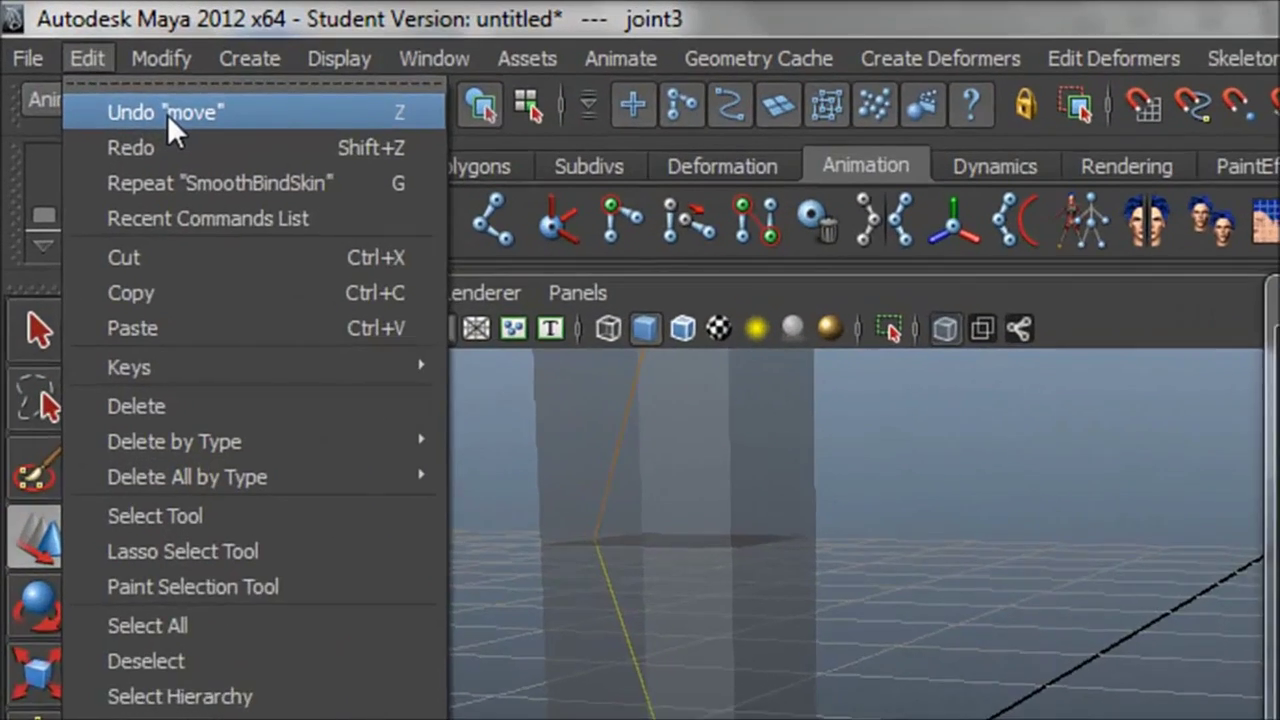
pyautogui.click(83, 56)
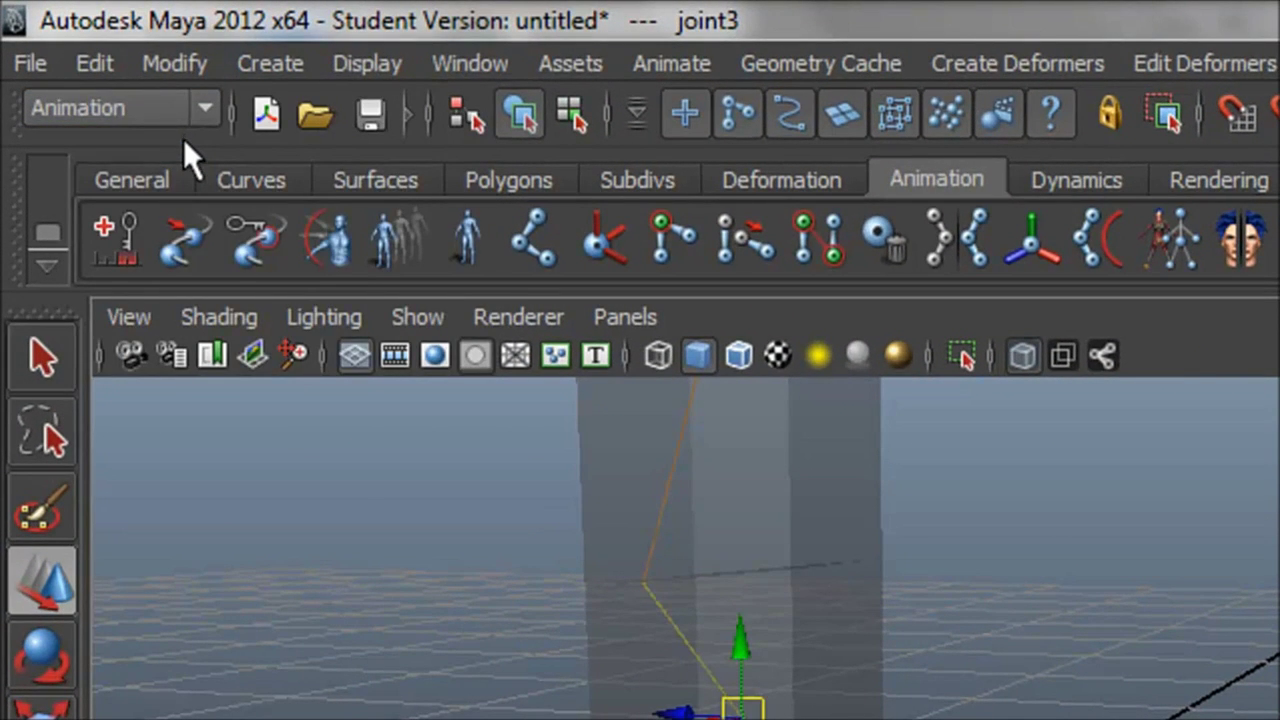
pyautogui.click(94, 63)
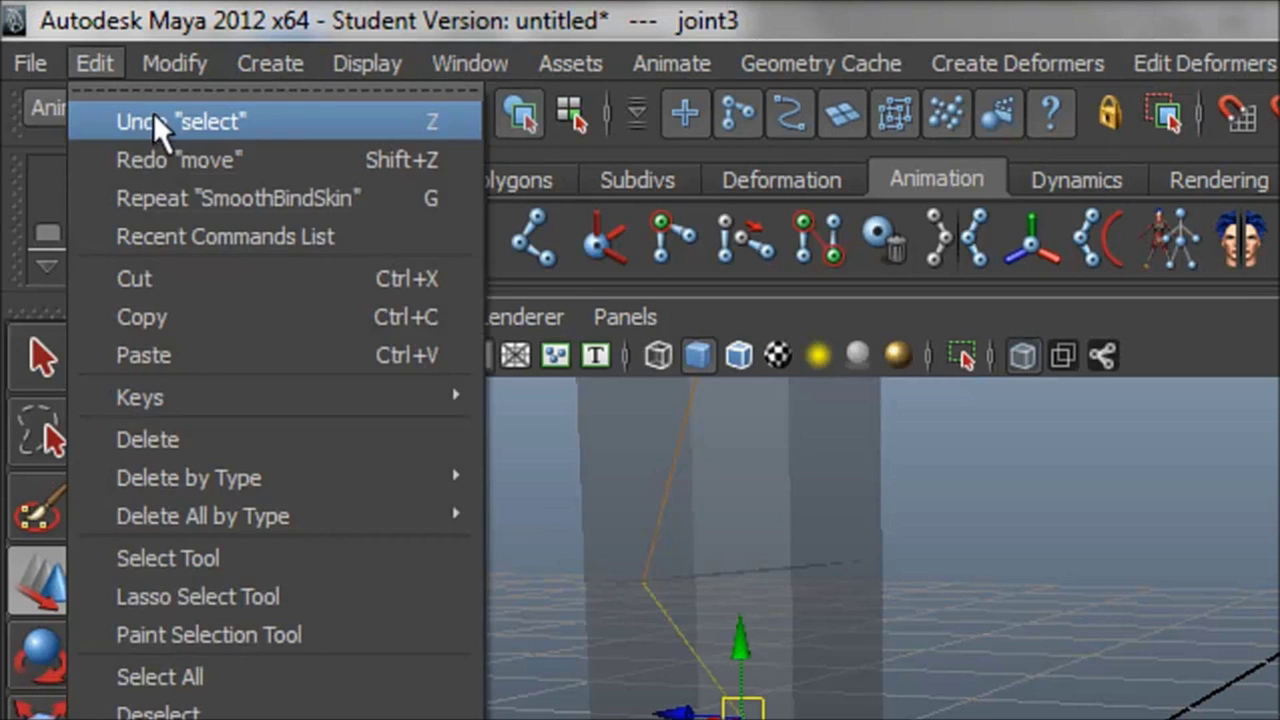
pyautogui.click(153, 114)
pyautogui.click(94, 63)
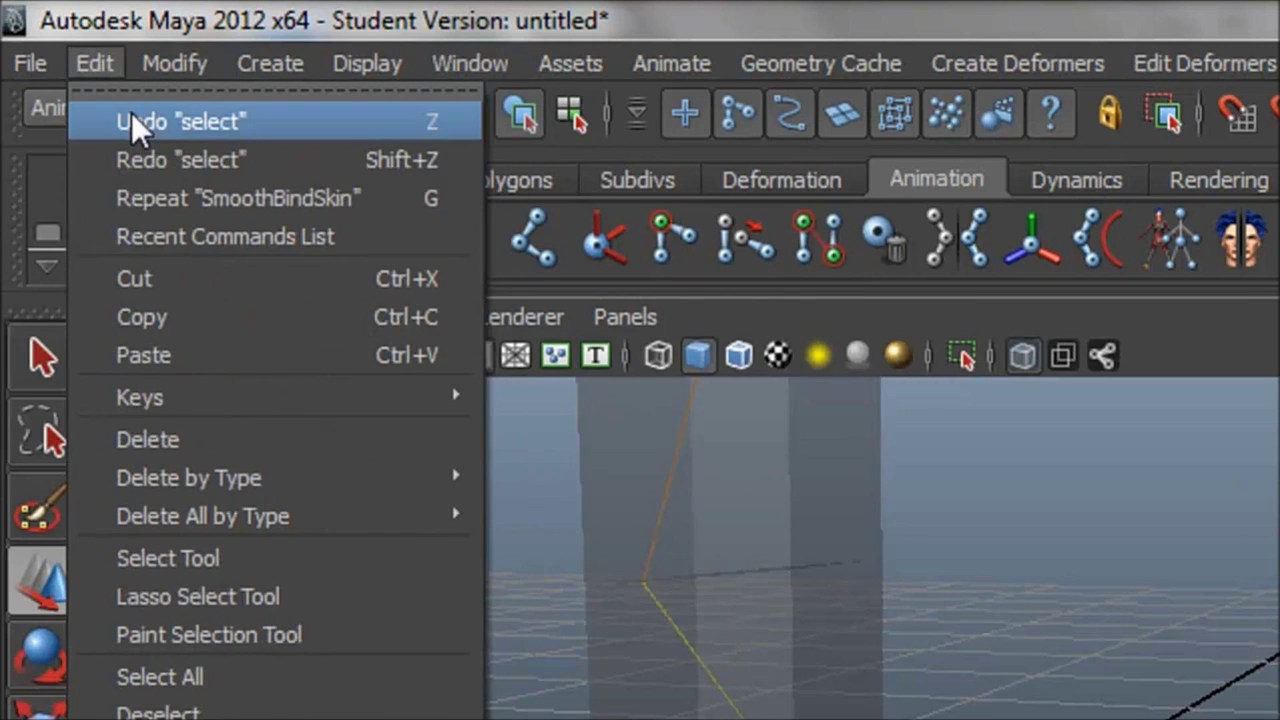
pyautogui.click(133, 119)
pyautogui.click(100, 63)
pyautogui.click(118, 110)
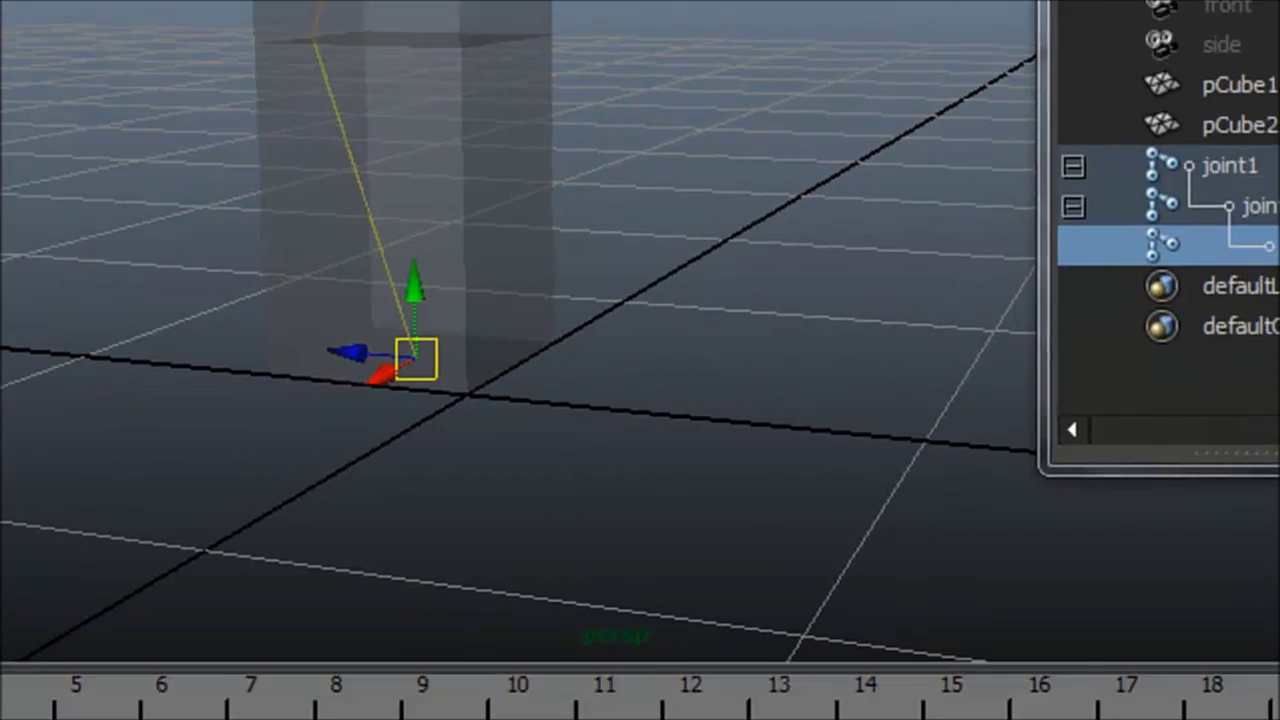
# Create an IK handle from the chain's start joint to its end joint.
pyautogui.click(560, 225)
pyautogui.moveTo(594, 200)
pyautogui.keyDown('alt'); pyautogui.mouseDown()
pyautogui.moveTo(692, 117)
pyautogui.moveTo(691, 163)
pyautogui.moveTo(269, 243)
pyautogui.moveTo(126, 249)
pyautogui.mouseUp(); pyautogui.keyUp('alt')
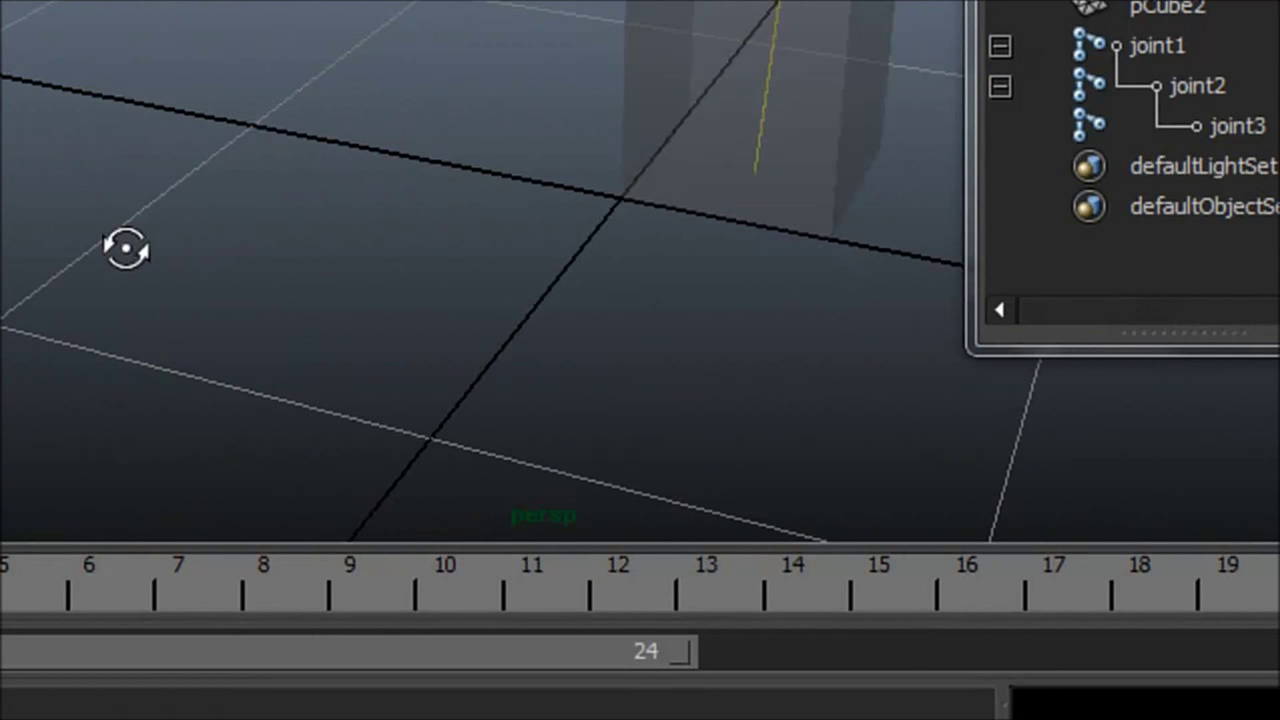
pyautogui.keyDown('alt'); pyautogui.moveTo(369, 191); pyautogui.dragTo(167, 237); pyautogui.keyUp('alt')
pyautogui.moveTo(414, 234)
pyautogui.keyDown('alt'); pyautogui.mouseDown()
pyautogui.moveTo(171, 209)
pyautogui.moveTo(423, 146)
pyautogui.moveTo(777, 177)
pyautogui.moveTo(691, 334)
pyautogui.moveTo(780, 335)
pyautogui.mouseUp(); pyautogui.keyUp('alt')
pyautogui.keyDown('alt'); pyautogui.moveTo(780, 335); pyautogui.dragTo(691, 149, button='middle'); pyautogui.keyUp('alt')
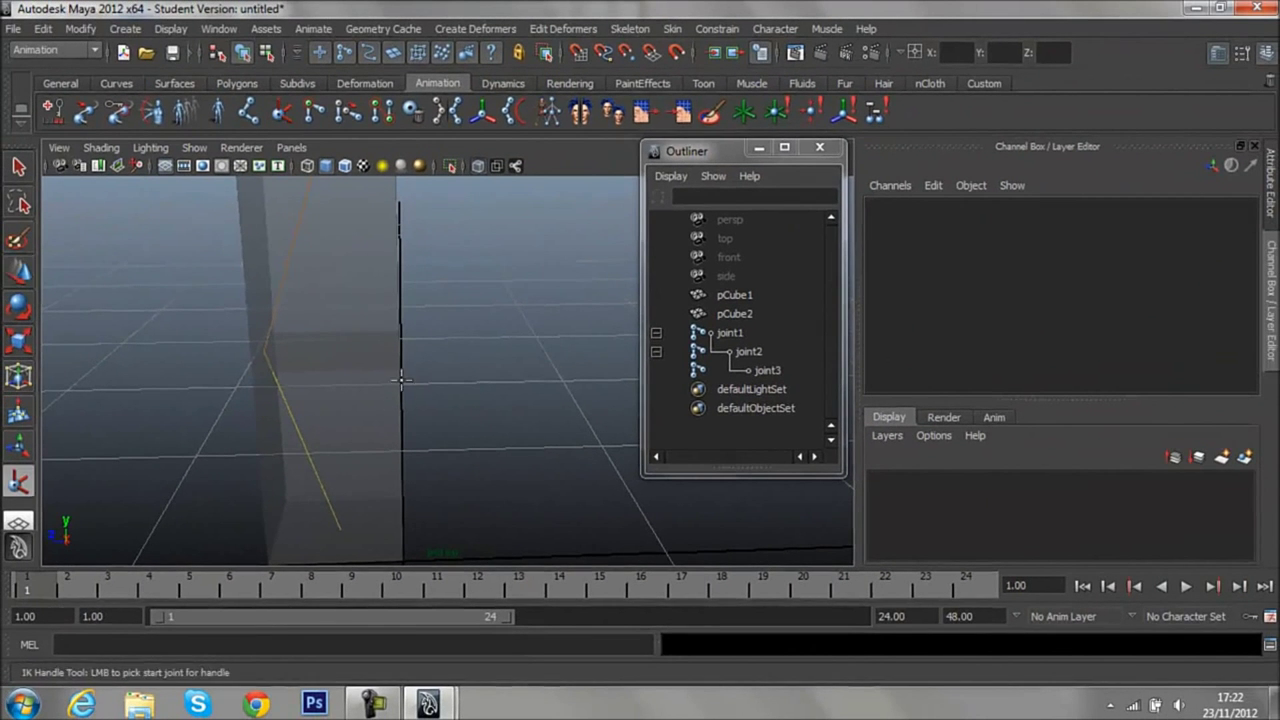
pyautogui.keyDown('alt'); pyautogui.moveTo(401, 379); pyautogui.dragTo(371, 306); pyautogui.keyUp('alt')
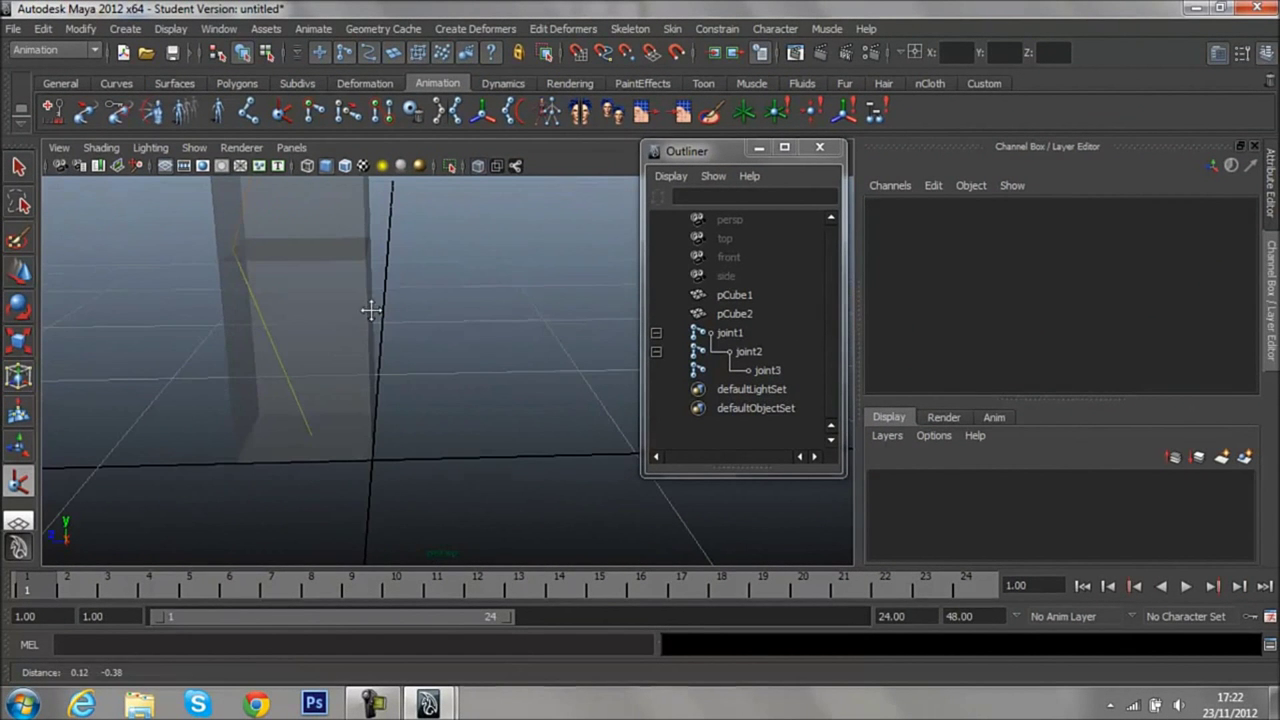
pyautogui.click(311, 433)
pyautogui.keyDown('alt'); pyautogui.moveTo(360, 345); pyautogui.dragTo(405, 505); pyautogui.keyUp('alt')
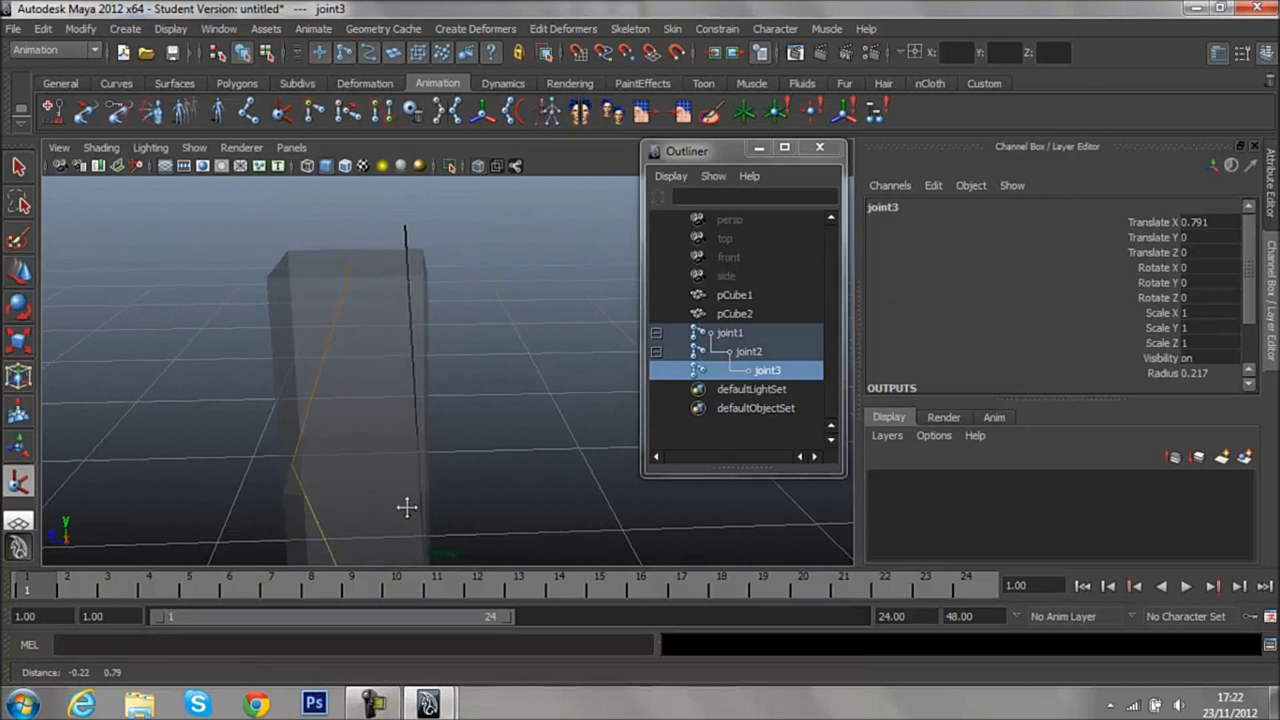
pyautogui.click(350, 264)
# Raise ikHandle1 to Translate Y 1.244 so the chain and box bend.
pyautogui.moveTo(349, 266)
pyautogui.keyDown('alt'); pyautogui.mouseDown()
pyautogui.moveTo(449, 417)
pyautogui.moveTo(341, 261)
pyautogui.moveTo(319, 282)
pyautogui.mouseUp(); pyautogui.keyUp('alt')
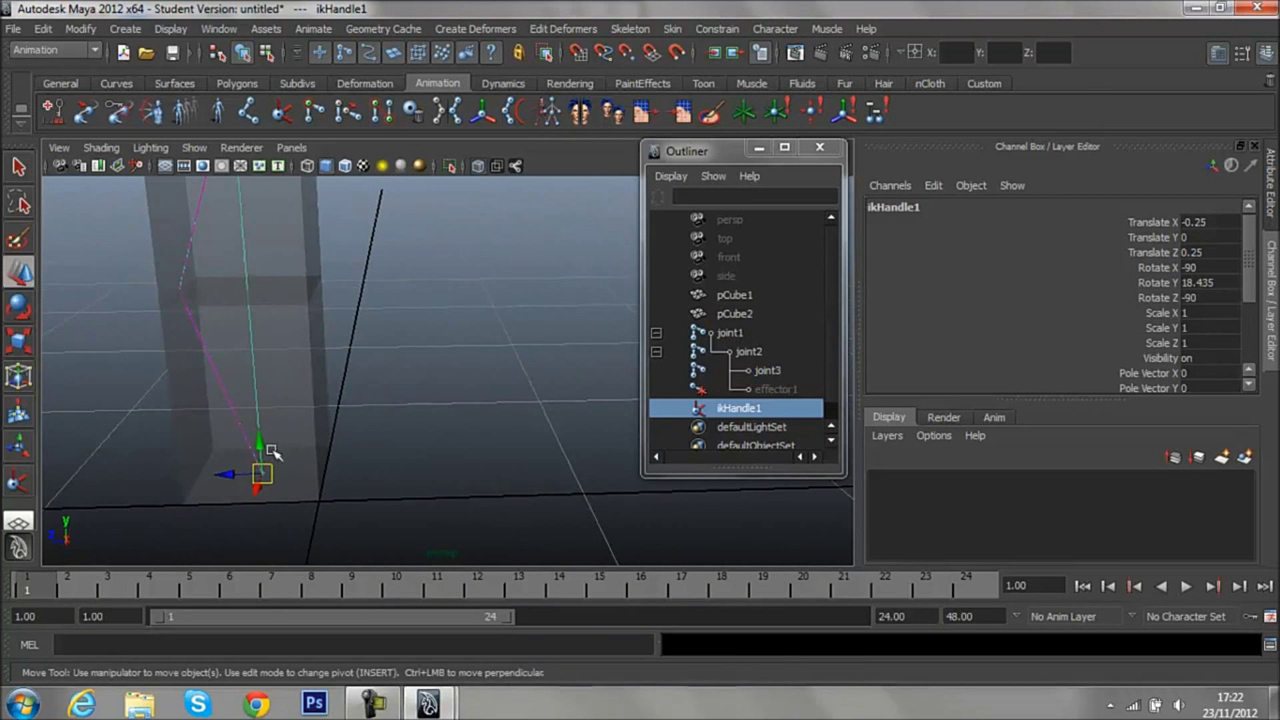
pyautogui.moveTo(259, 445)
pyautogui.mouseDown()
pyautogui.moveTo(252, 372)
pyautogui.moveTo(349, 366)
pyautogui.moveTo(382, 459)
pyautogui.mouseUp()
pyautogui.moveTo(343, 417)
pyautogui.mouseDown()
pyautogui.moveTo(343, 354)
pyautogui.moveTo(374, 460)
pyautogui.moveTo(389, 430)
pyautogui.mouseUp()
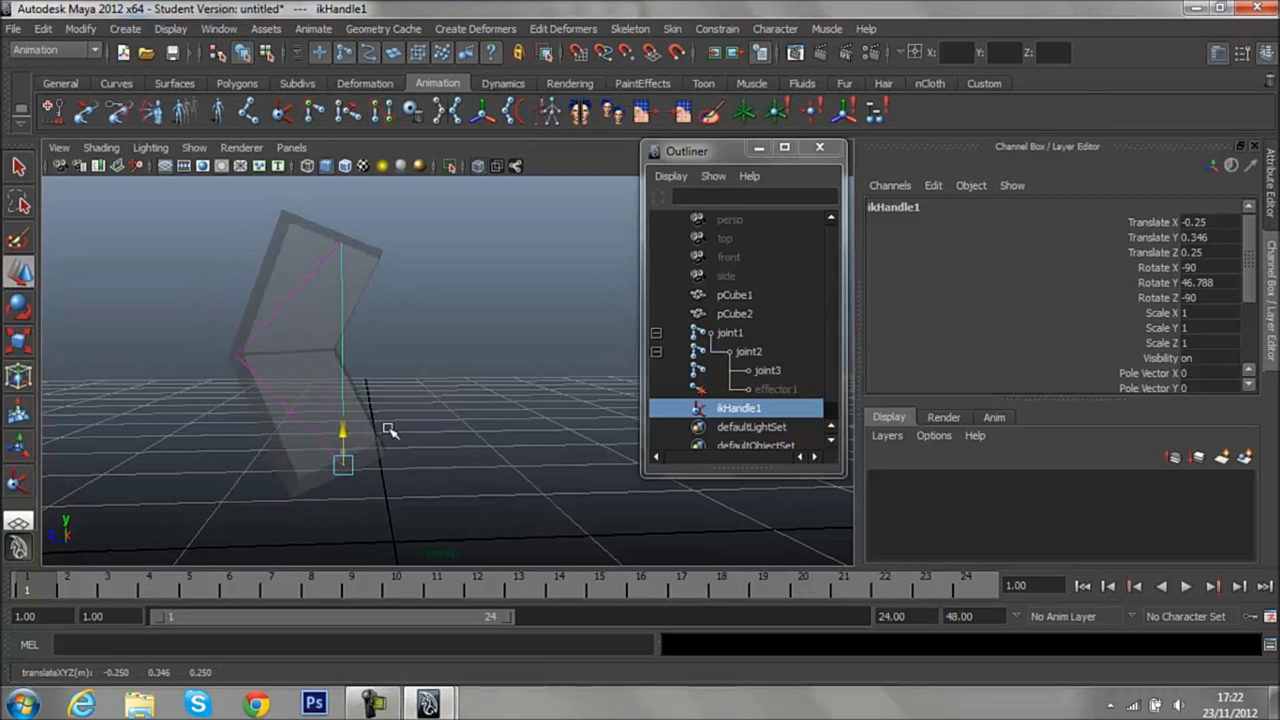
pyautogui.moveTo(434, 392)
pyautogui.keyDown('alt'); pyautogui.mouseDown()
pyautogui.moveTo(337, 380)
pyautogui.moveTo(220, 406)
pyautogui.moveTo(246, 460)
pyautogui.moveTo(436, 428)
pyautogui.moveTo(466, 386)
pyautogui.moveTo(429, 383)
pyautogui.mouseUp(); pyautogui.keyUp('alt')
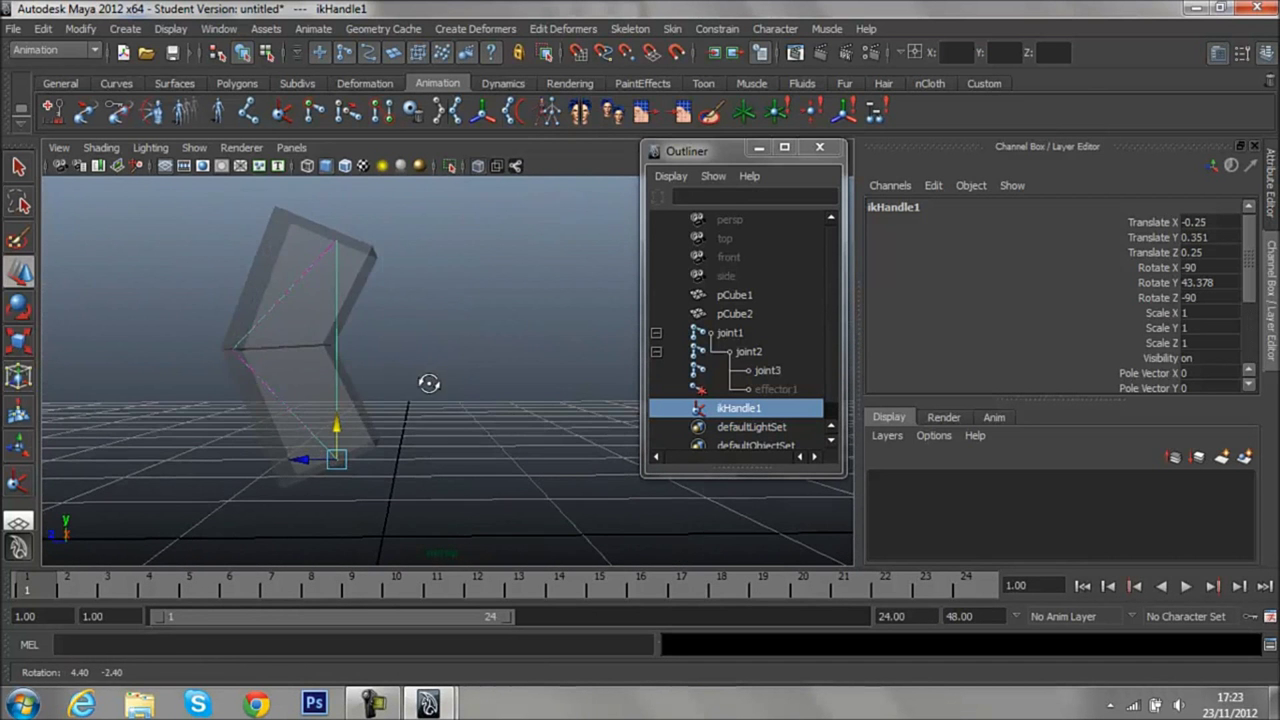
pyautogui.moveTo(337, 427)
pyautogui.mouseDown()
pyautogui.moveTo(337, 449)
pyautogui.moveTo(337, 391)
pyautogui.moveTo(341, 535)
pyautogui.moveTo(337, 206)
pyautogui.moveTo(334, 366)
pyautogui.moveTo(333, 304)
pyautogui.moveTo(337, 386)
pyautogui.moveTo(366, 403)
pyautogui.moveTo(348, 256)
pyautogui.mouseUp()
# Switch tools and try redoing the last undone change.
pyautogui.press('y')
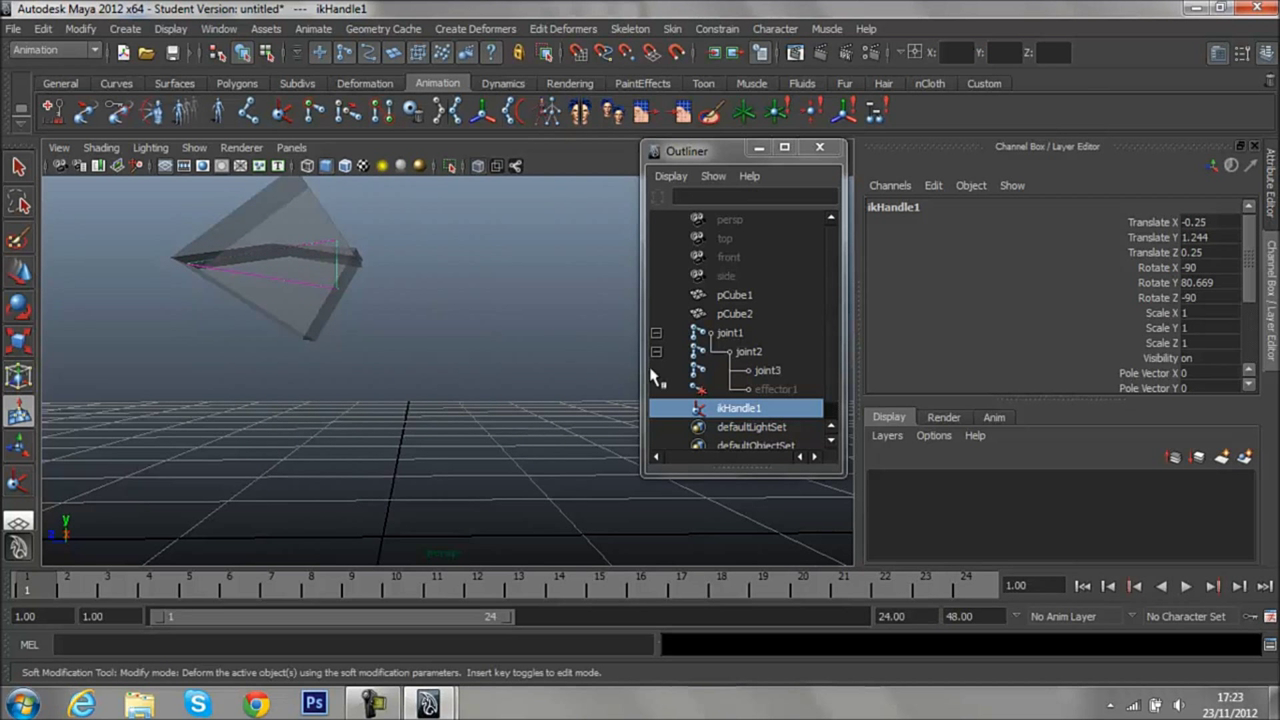
pyautogui.click(44, 28)
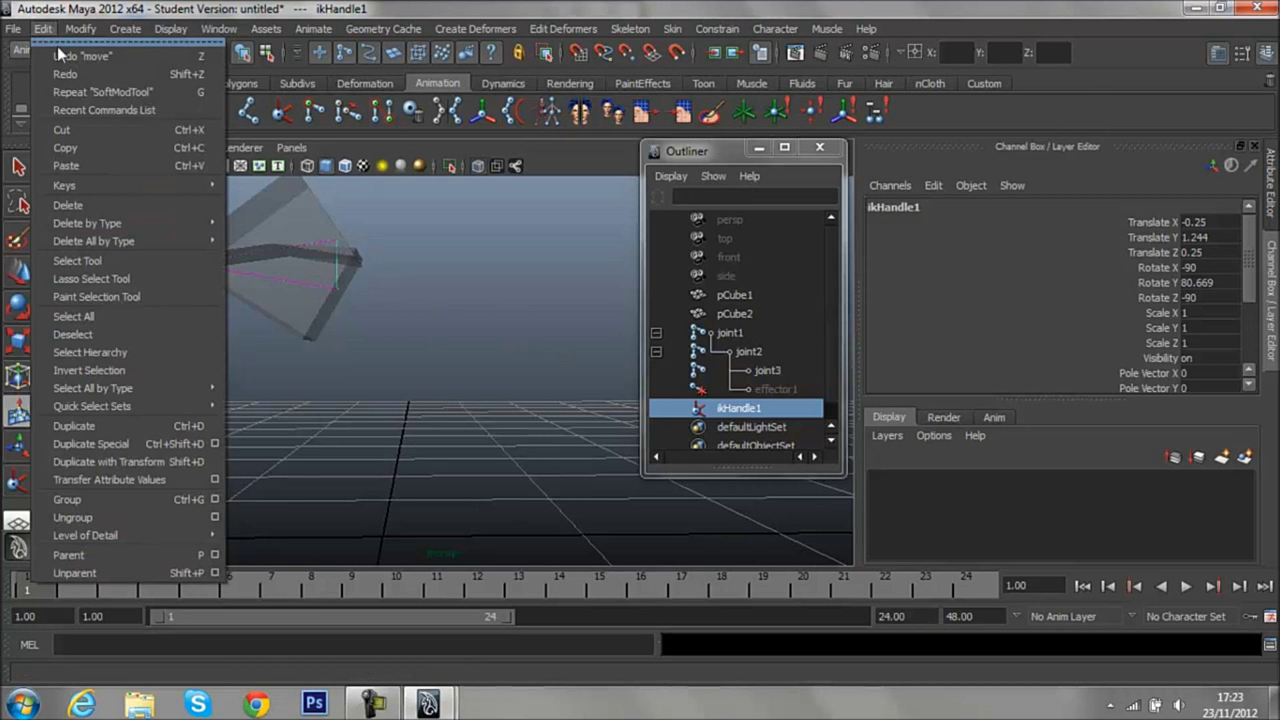
pyautogui.click(71, 78)
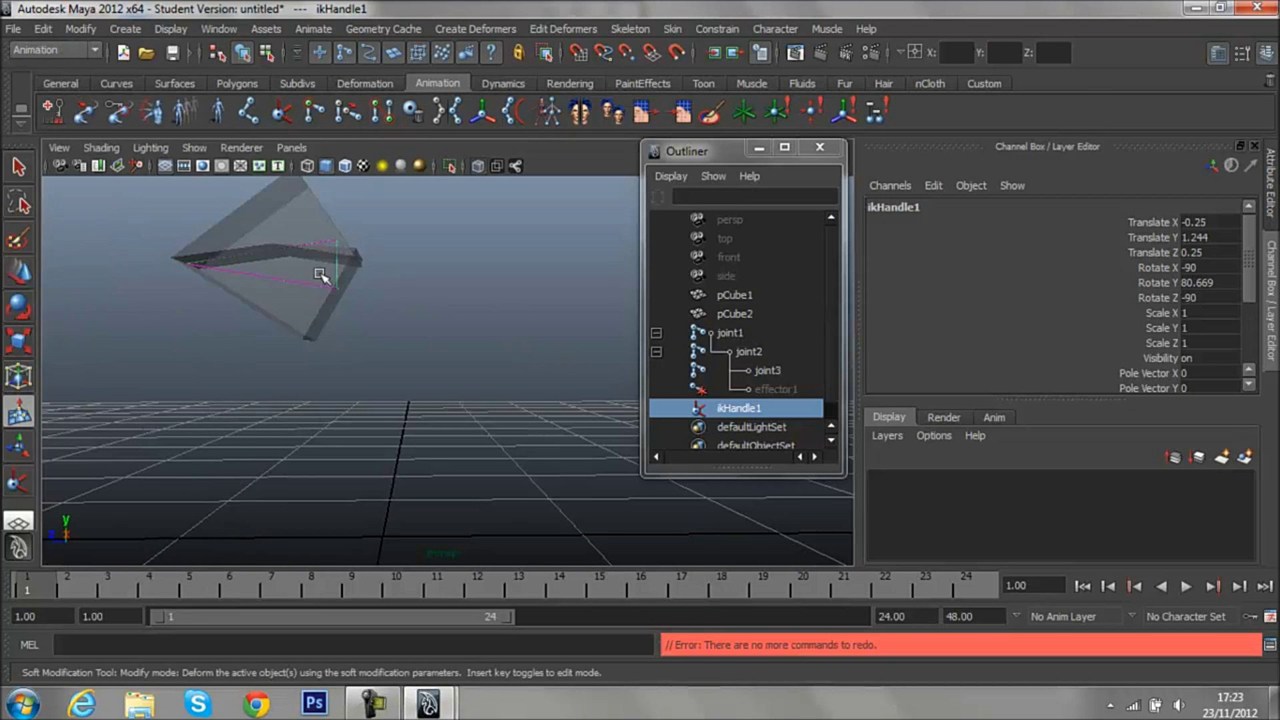
pyautogui.moveTo(357, 293)
pyautogui.keyDown('alt'); pyautogui.mouseDown()
pyautogui.moveTo(349, 351)
pyautogui.moveTo(424, 344)
pyautogui.mouseUp(); pyautogui.keyUp('alt')
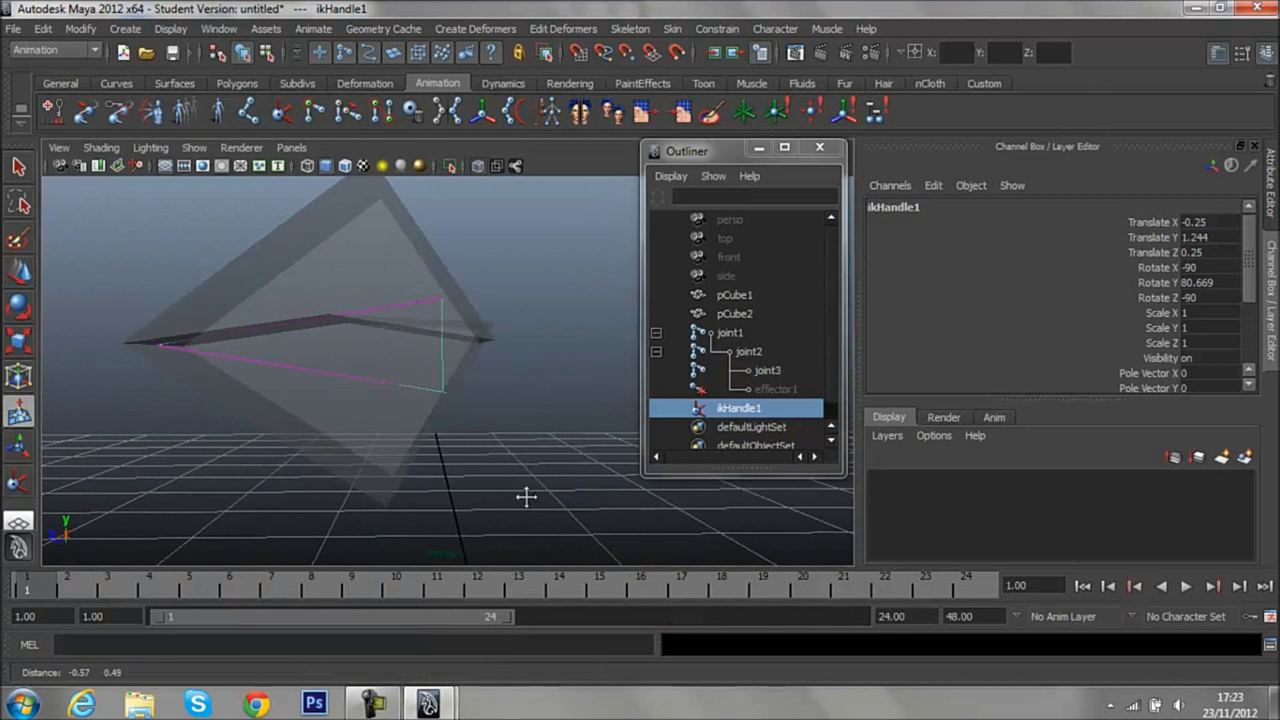
# Apply Assume Preferred Angle to ikHandle1, resetting it to Translate Y 0.
pyautogui.rightClick(424, 344)
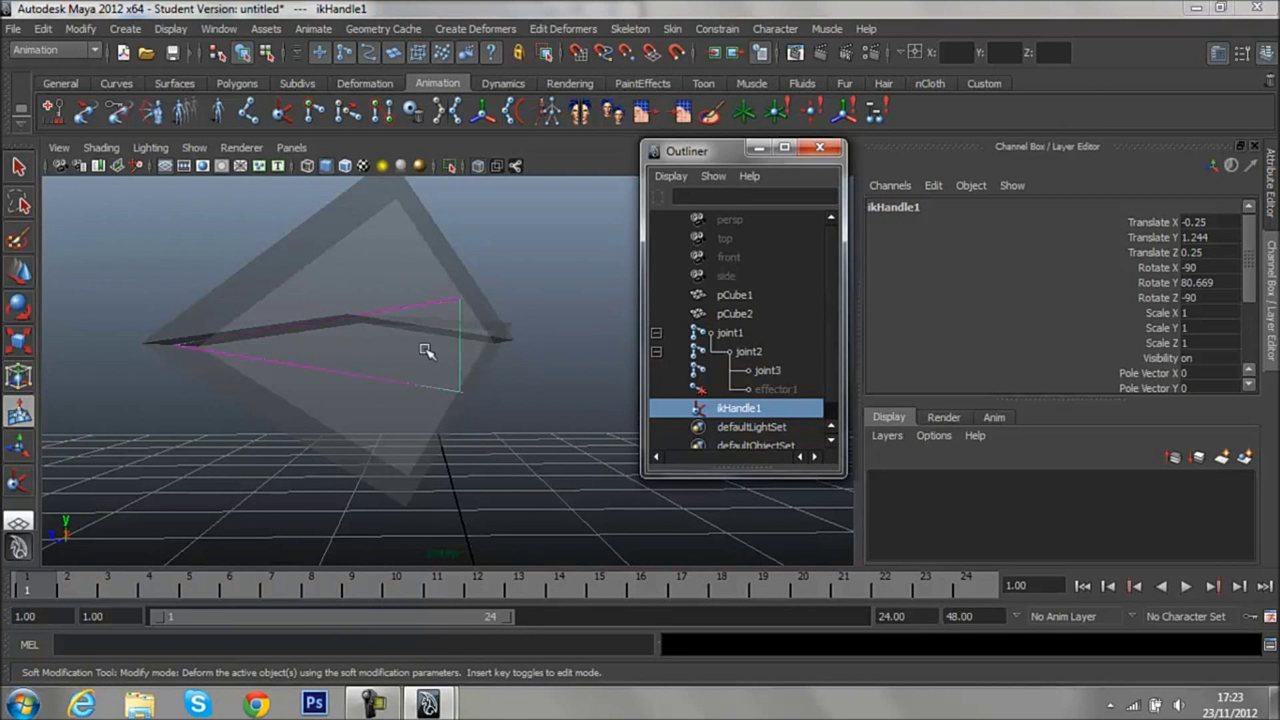
pyautogui.rightClick(392, 336)
pyautogui.rightClick(468, 390)
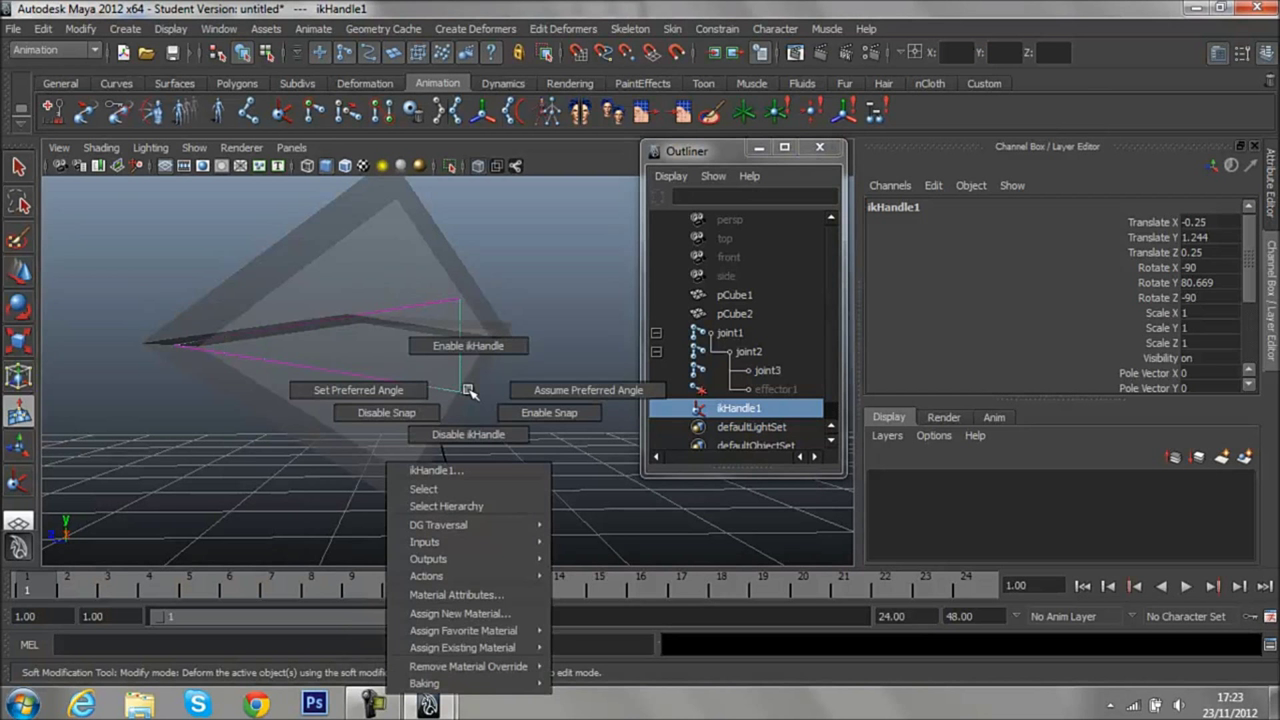
pyautogui.click(561, 392)
pyautogui.moveTo(551, 417)
pyautogui.keyDown('alt'); pyautogui.mouseDown()
pyautogui.moveTo(380, 427)
pyautogui.moveTo(480, 359)
pyautogui.mouseUp(); pyautogui.keyUp('alt')
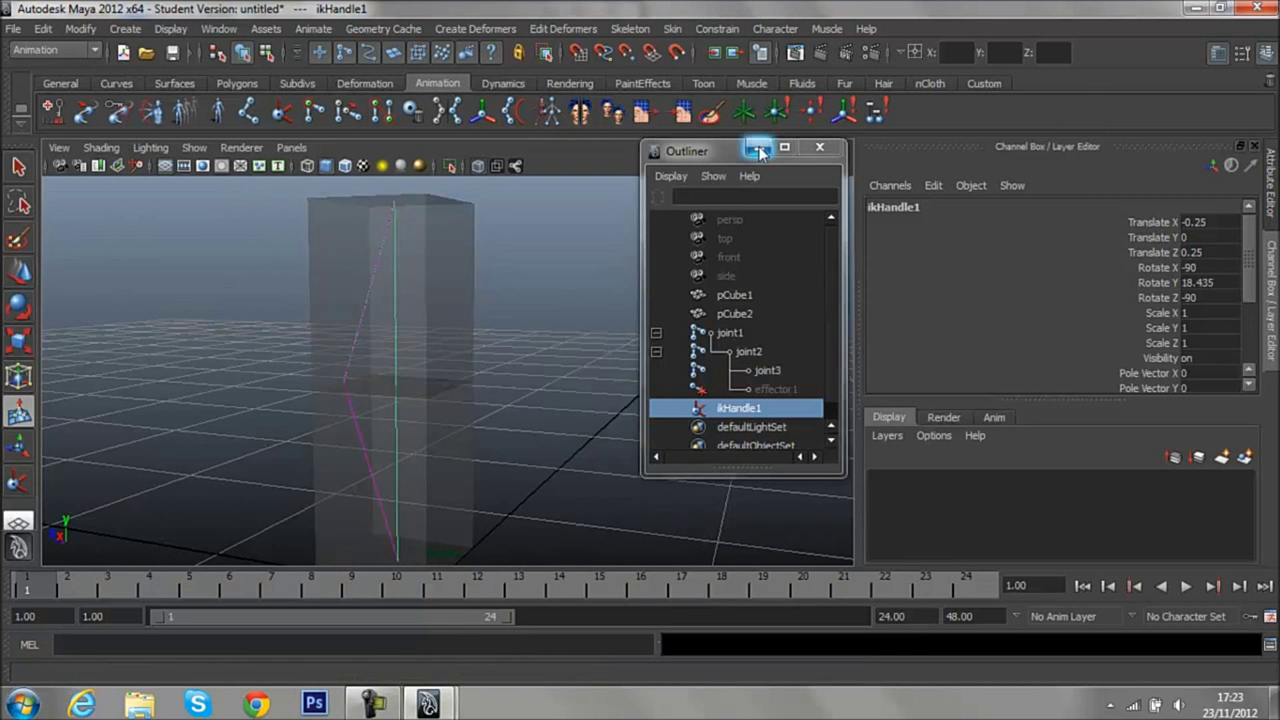
# Open joint2's Limit Information section in the Attribute Editor.
pyautogui.click(755, 353)
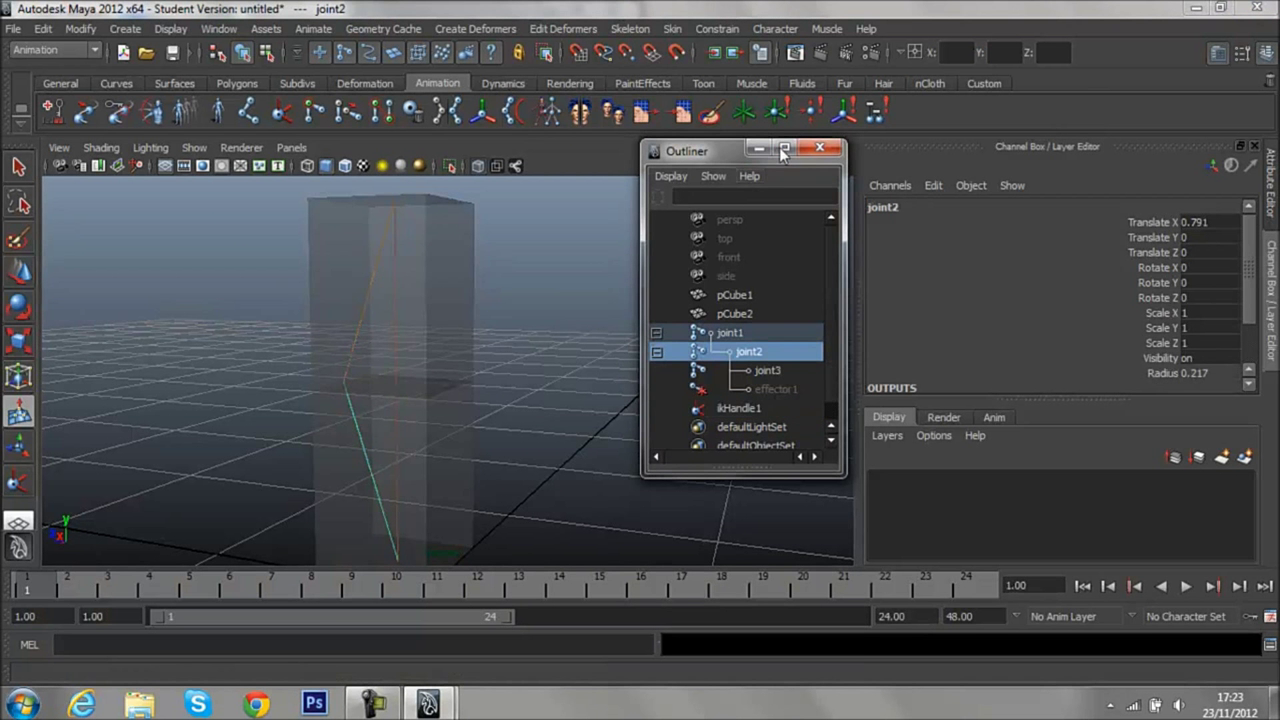
pyautogui.click(759, 150)
pyautogui.click(1273, 208)
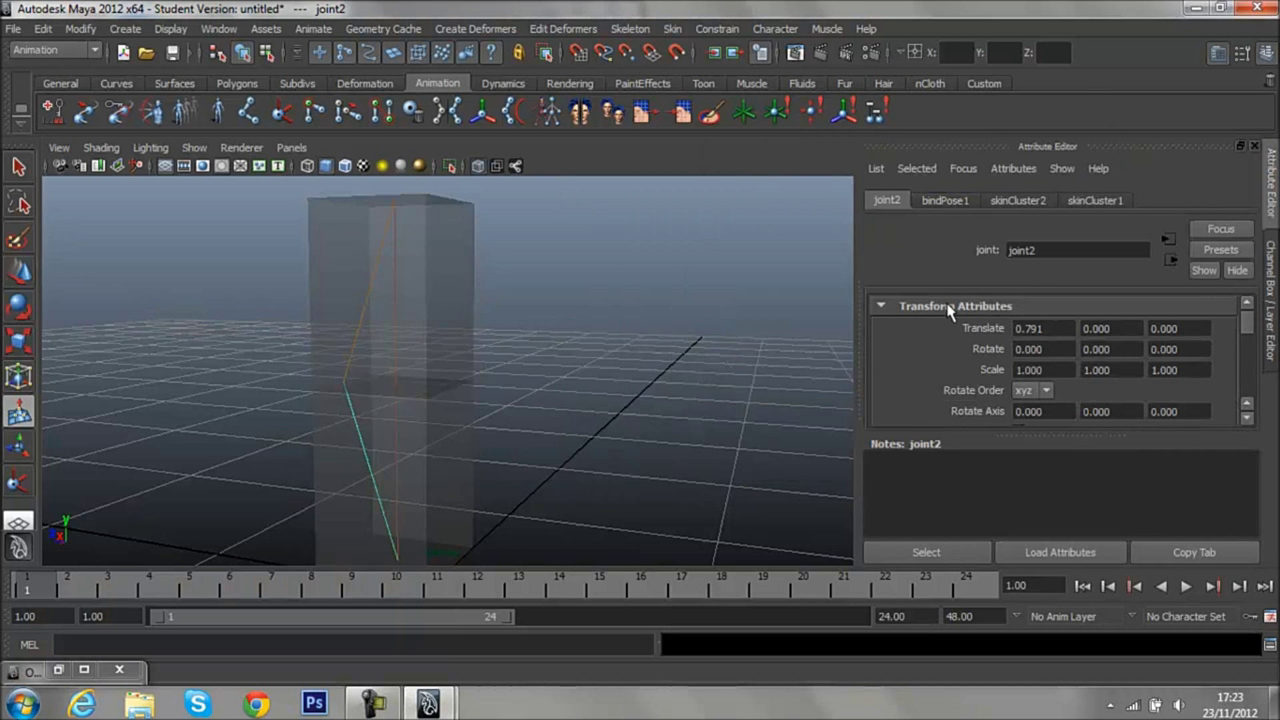
pyautogui.click(950, 306)
pyautogui.click(945, 326)
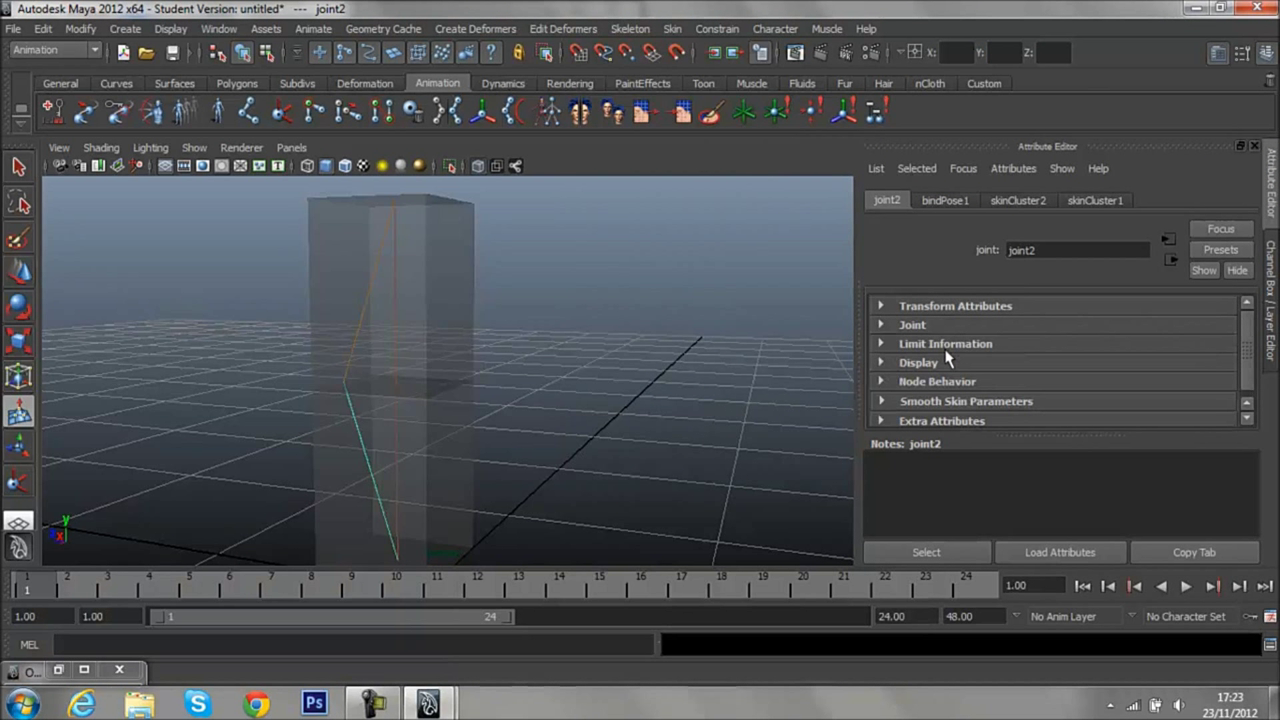
pyautogui.scroll(-1, 947, 358)
pyautogui.click(952, 339)
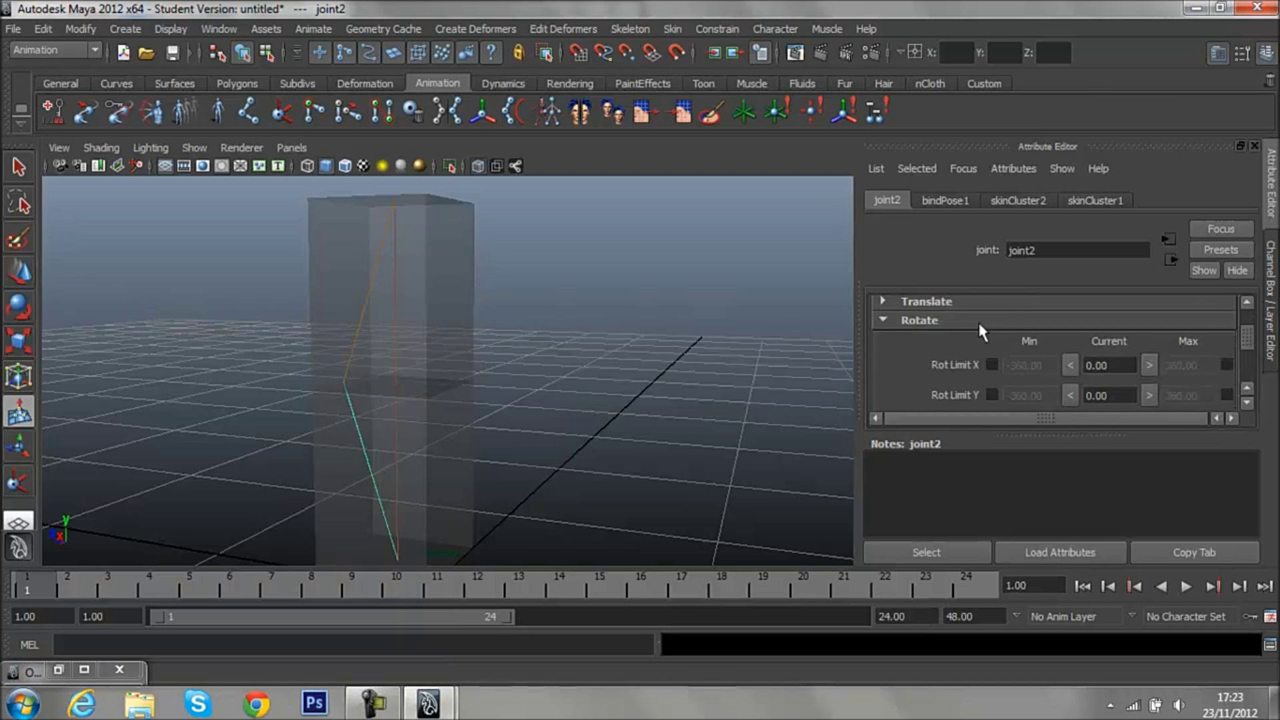
pyautogui.scroll(-4, 943, 331)
pyautogui.scroll(2, 1006, 349)
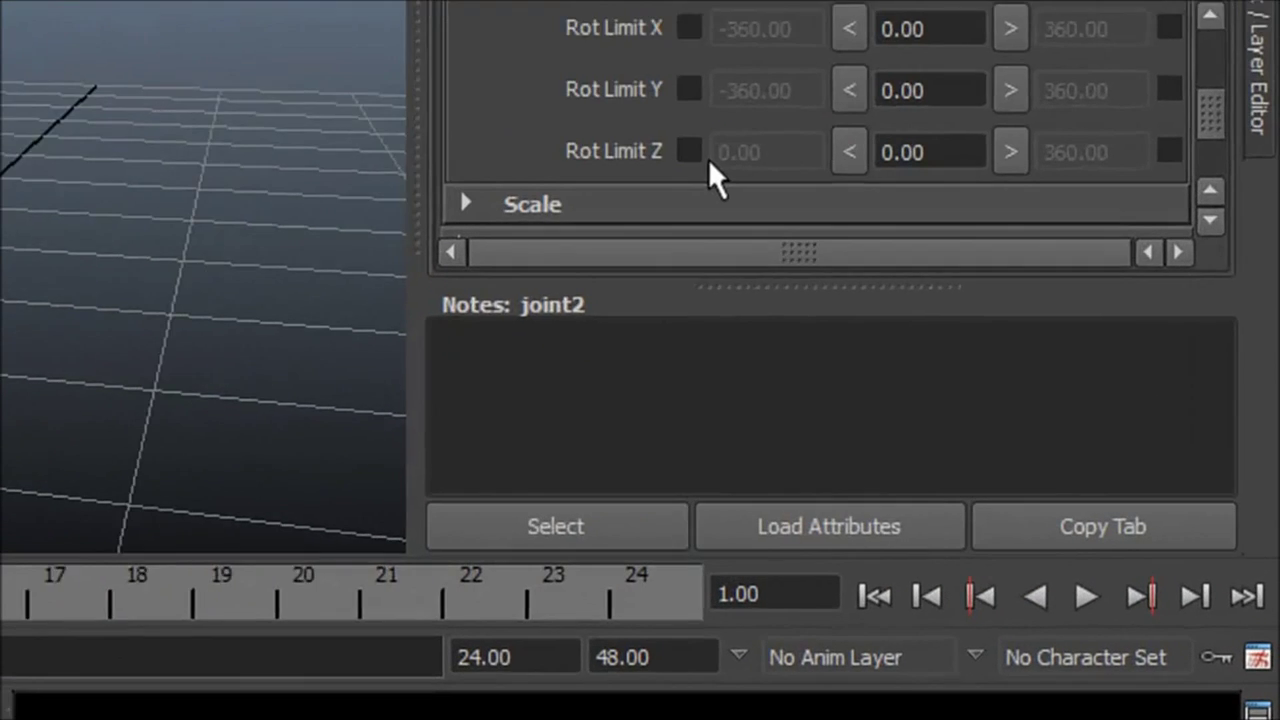
# Enable Rot Limit Z min and max and set the maximum to 82.
pyautogui.click(991, 368)
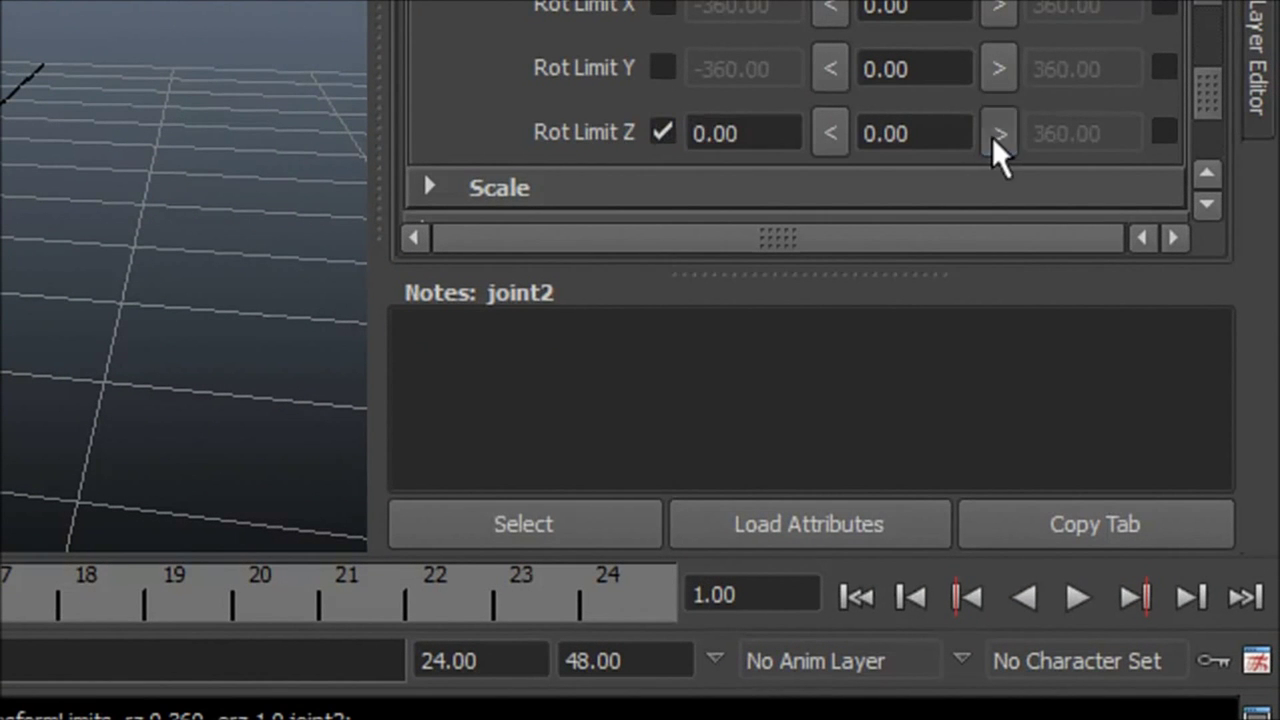
pyautogui.click(1163, 132)
pyautogui.moveTo(1137, 128); pyautogui.dragTo(875, 140)
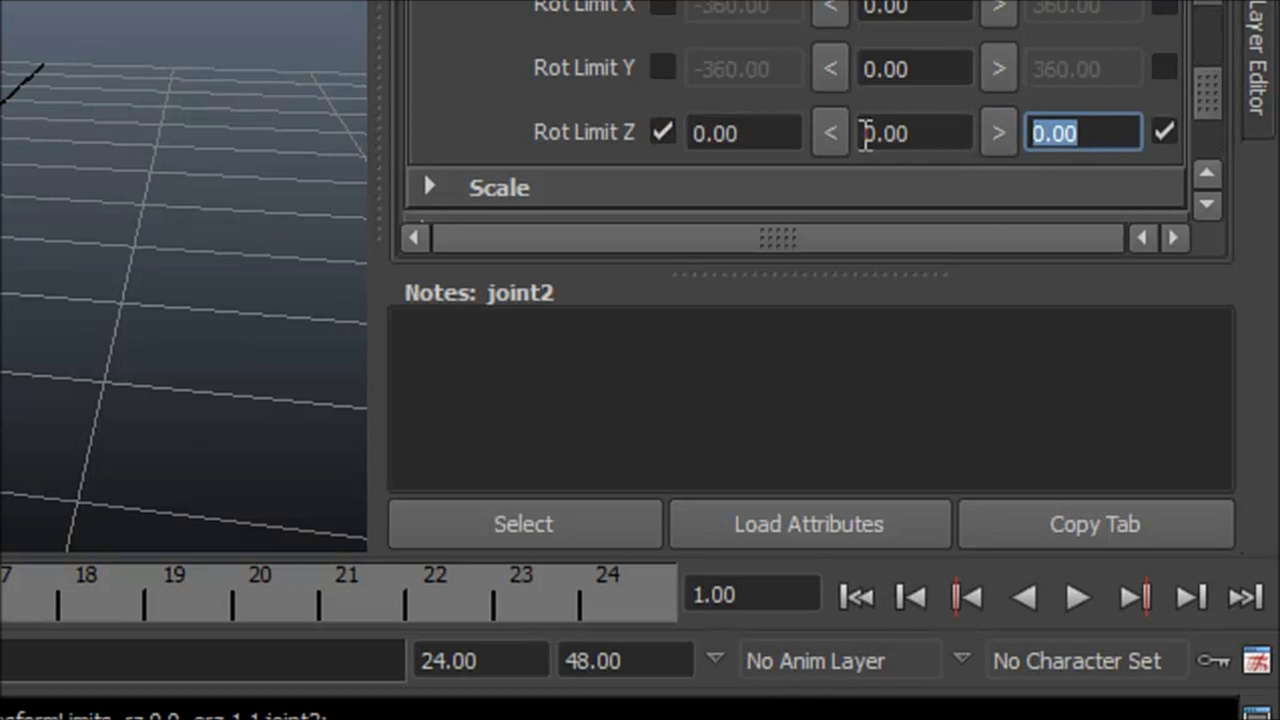
pyautogui.write('82')
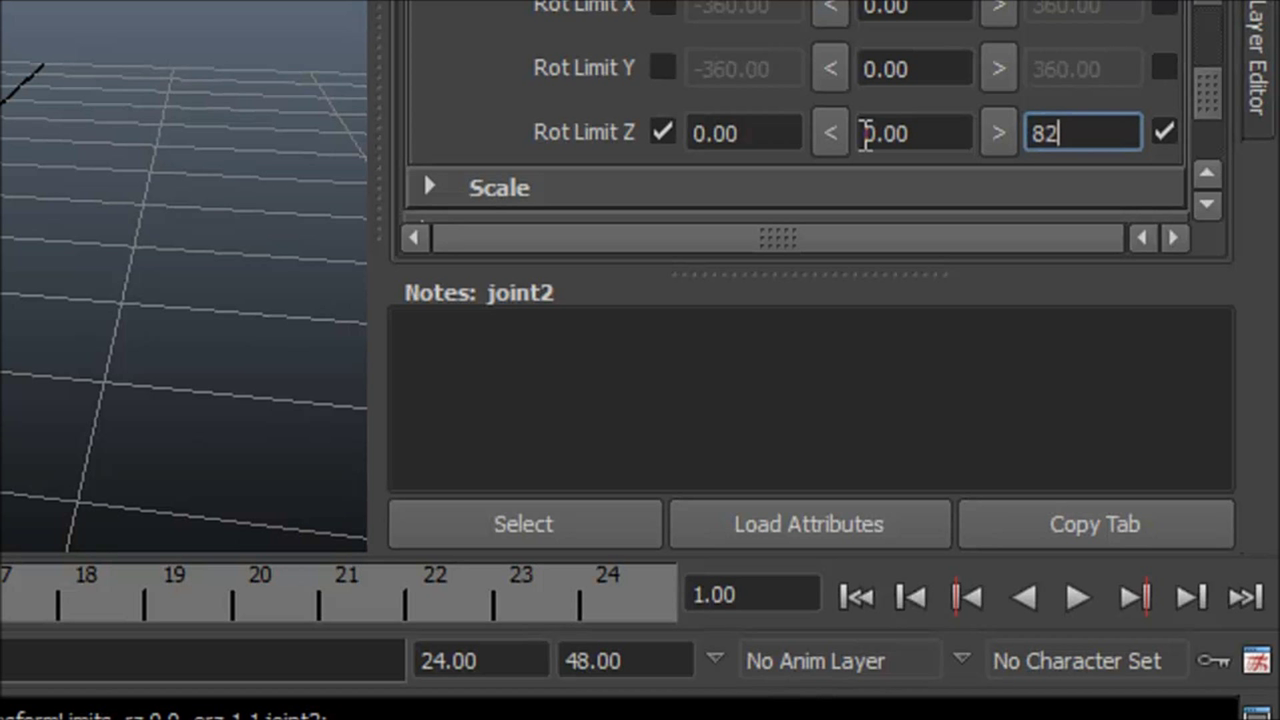
pyautogui.press('BackSpace')
pyautogui.press('BackSpace')
pyautogui.press('Return')
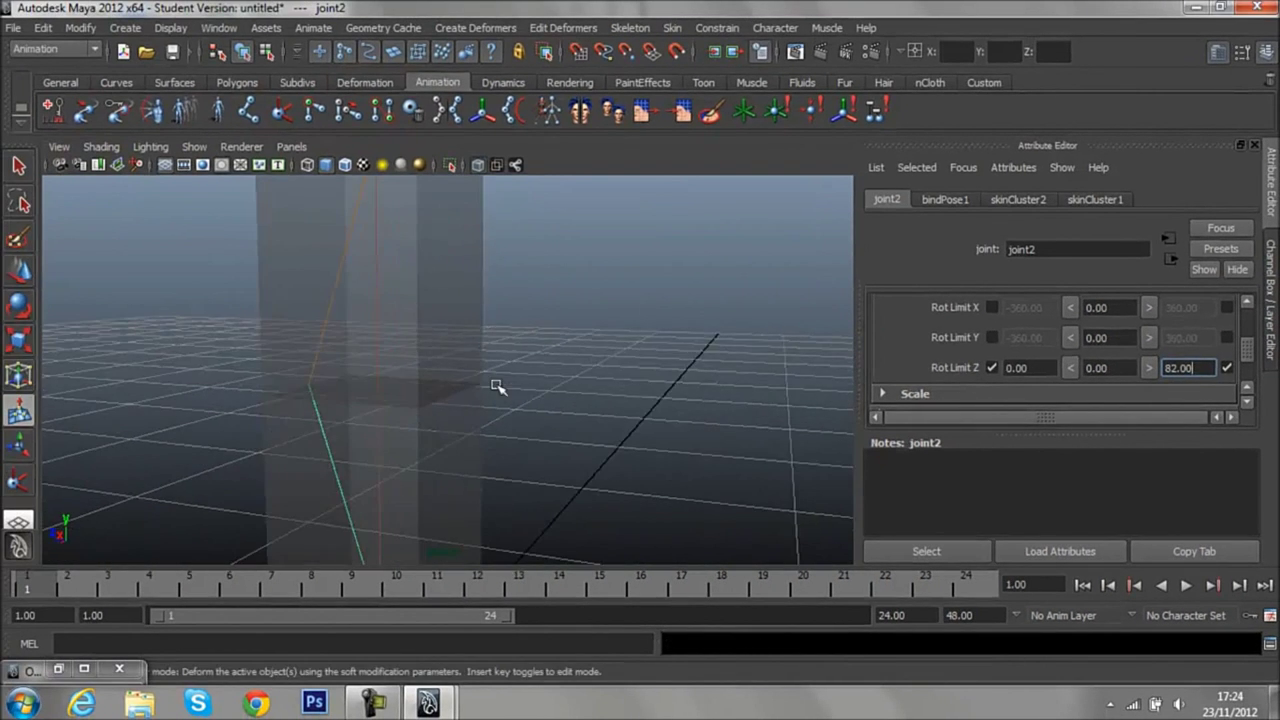
# Select ikHandle1 and raise it to test joint2's rotation limit.
pyautogui.keyDown('alt'); pyautogui.moveTo(498, 387); pyautogui.dragTo(632, 380); pyautogui.keyUp('alt')
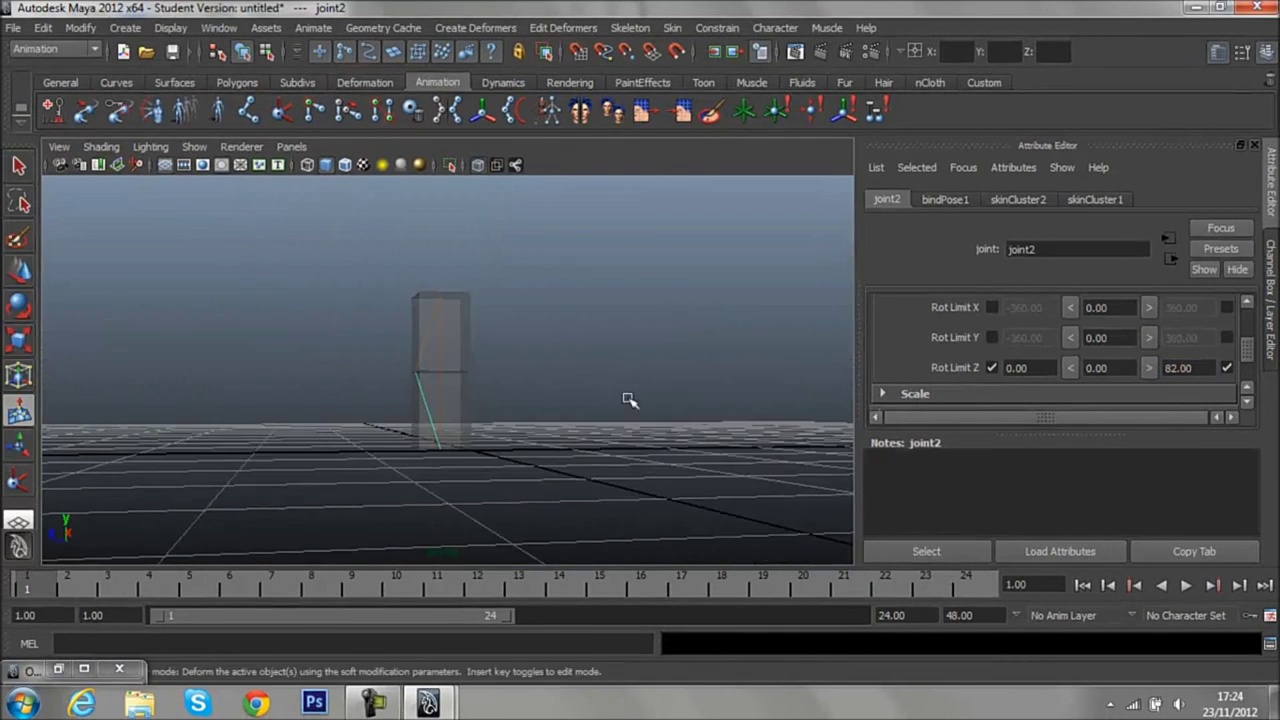
pyautogui.keyDown('alt'); pyautogui.moveTo(632, 380); pyautogui.dragTo(287, 516, button='right'); pyautogui.keyUp('alt')
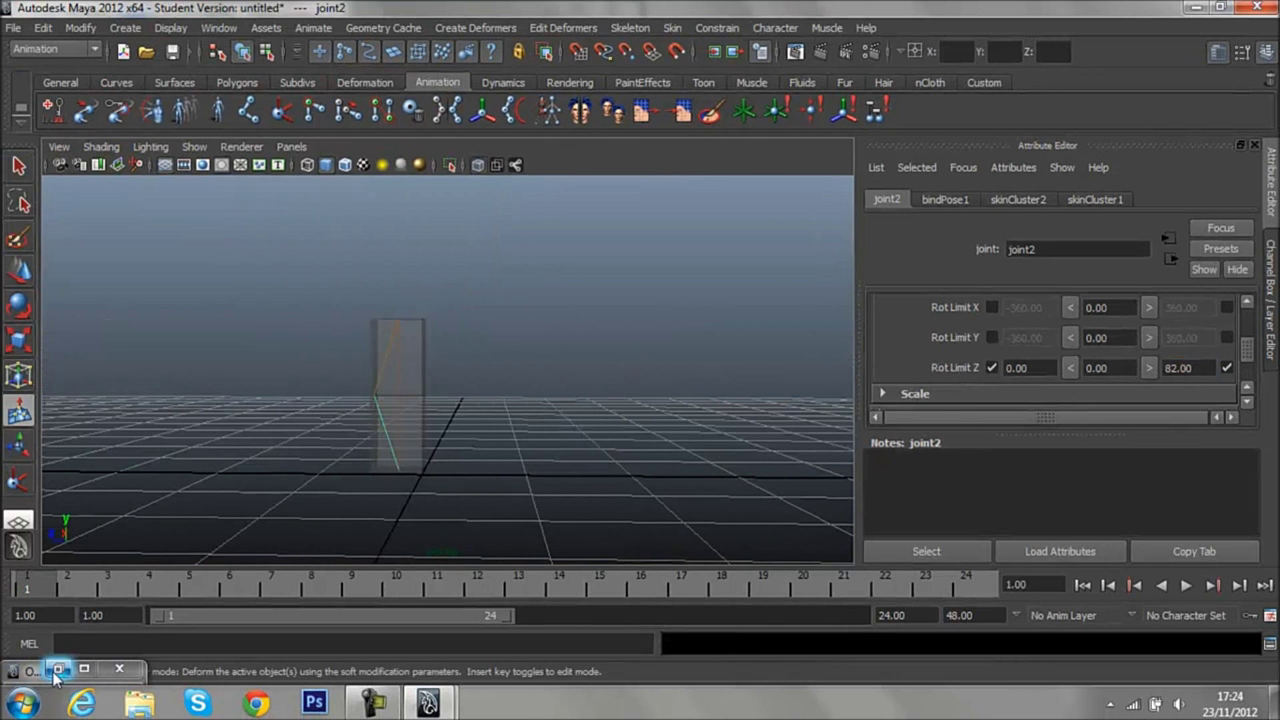
pyautogui.click(58, 669)
pyautogui.click(740, 407)
pyautogui.moveTo(400, 500)
pyautogui.keyDown('alt'); pyautogui.mouseDown()
pyautogui.moveTo(450, 438)
pyautogui.moveTo(443, 463)
pyautogui.moveTo(115, 358)
pyautogui.mouseUp(); pyautogui.keyUp('alt')
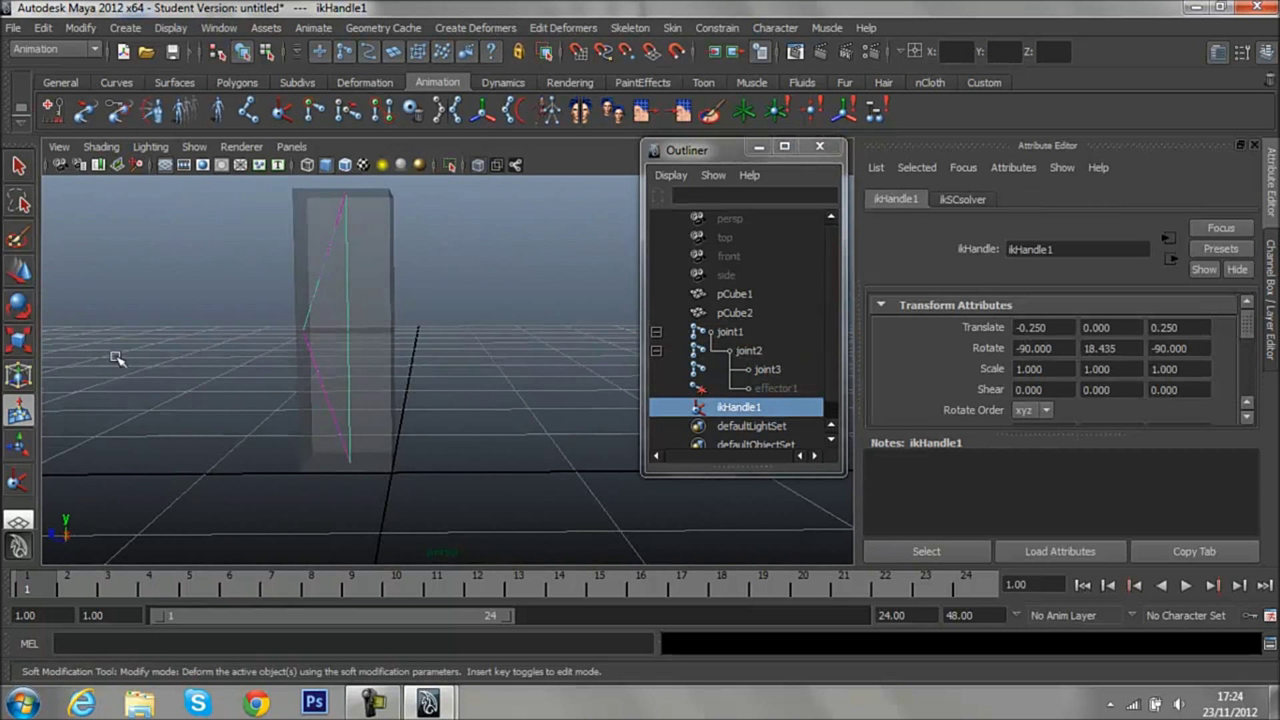
pyautogui.press('w')
pyautogui.moveTo(338, 420)
pyautogui.mouseDown()
pyautogui.moveTo(360, 240)
pyautogui.moveTo(389, 514)
pyautogui.moveTo(394, 242)
pyautogui.moveTo(417, 449)
pyautogui.moveTo(440, 292)
pyautogui.moveTo(463, 466)
pyautogui.moveTo(467, 236)
pyautogui.moveTo(470, 256)
pyautogui.mouseUp()
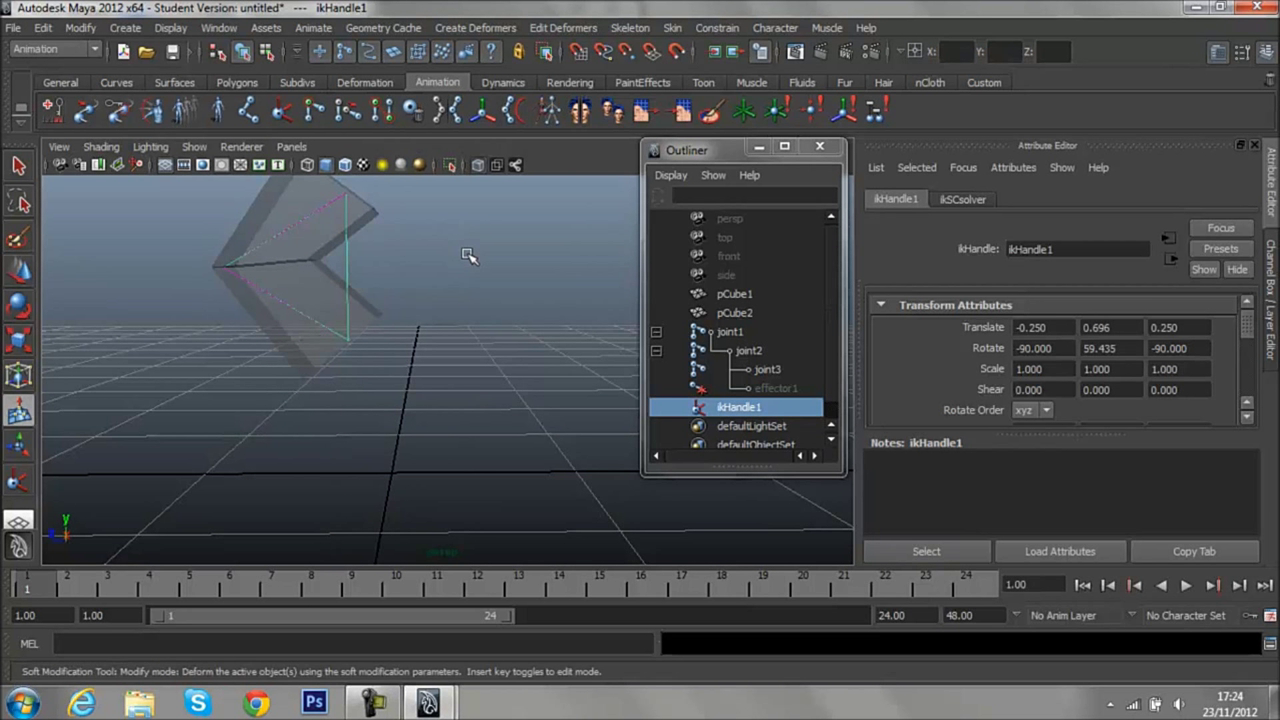
# Snap the chain back and redo the recently undone changes.
pyautogui.click(756, 410)
pyautogui.moveTo(340, 292); pyautogui.dragTo(450, 300, button='right')
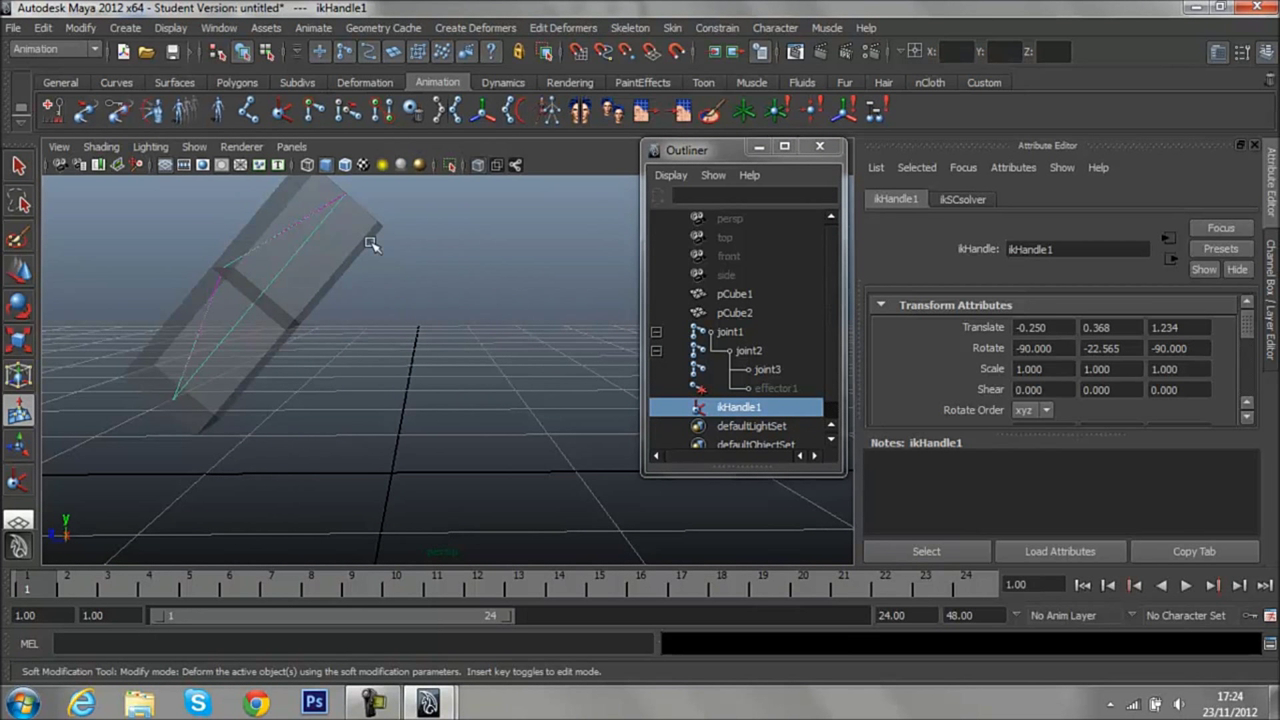
pyautogui.click(78, 27)
pyautogui.moveTo(43, 27)
pyautogui.click(60, 73)
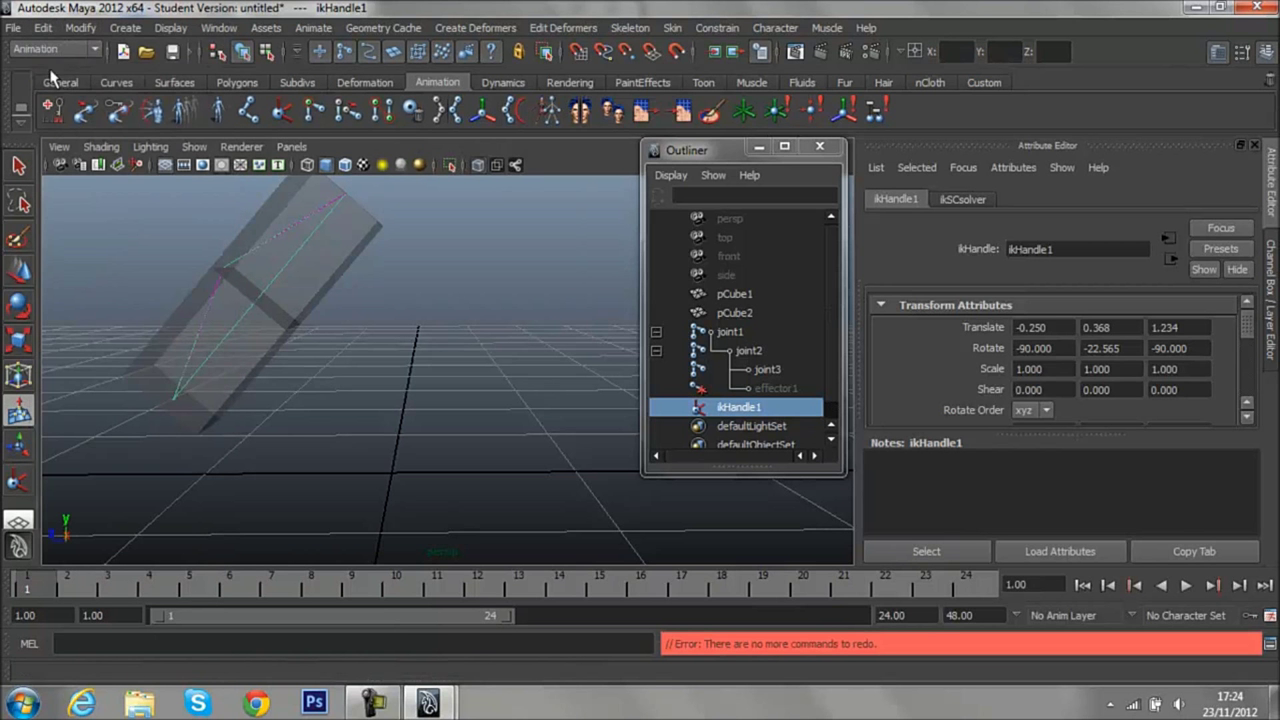
pyautogui.click(43, 27)
pyautogui.click(60, 73)
pyautogui.keyDown('alt'); pyautogui.moveTo(394, 291); pyautogui.dragTo(423, 297); pyautogui.keyUp('alt')
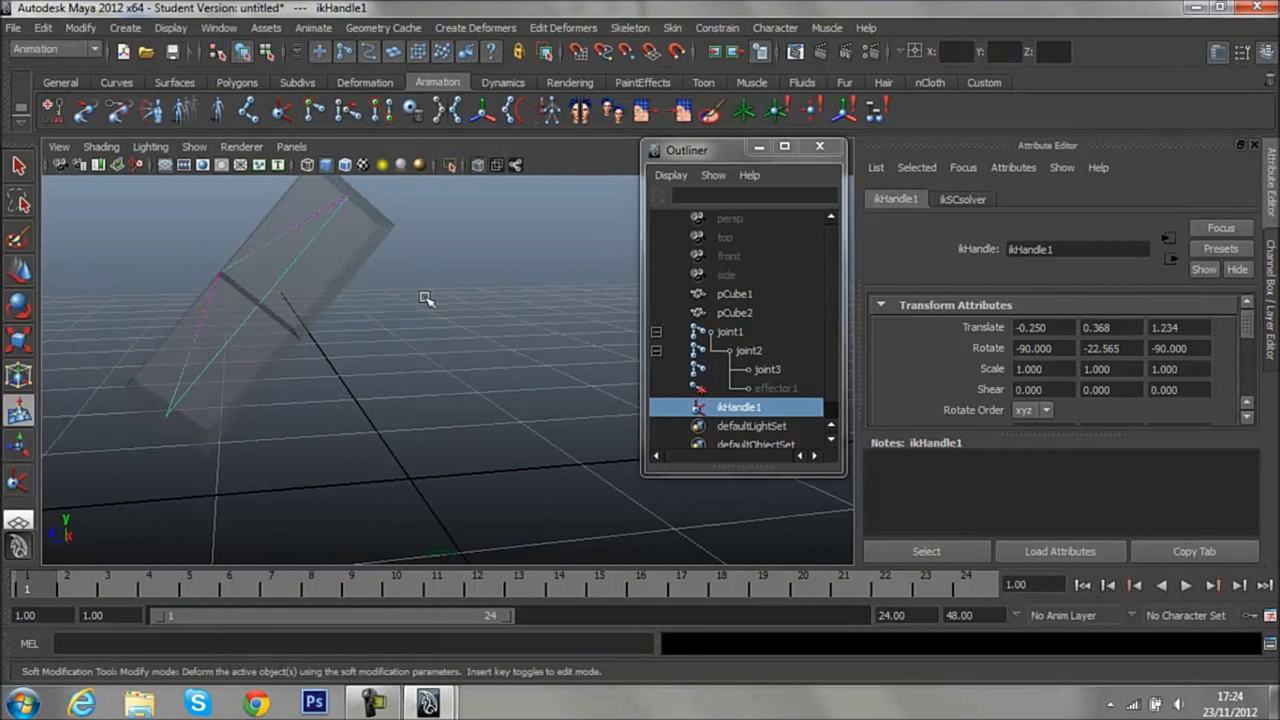
pyautogui.click(43, 27)
pyautogui.click(66, 73)
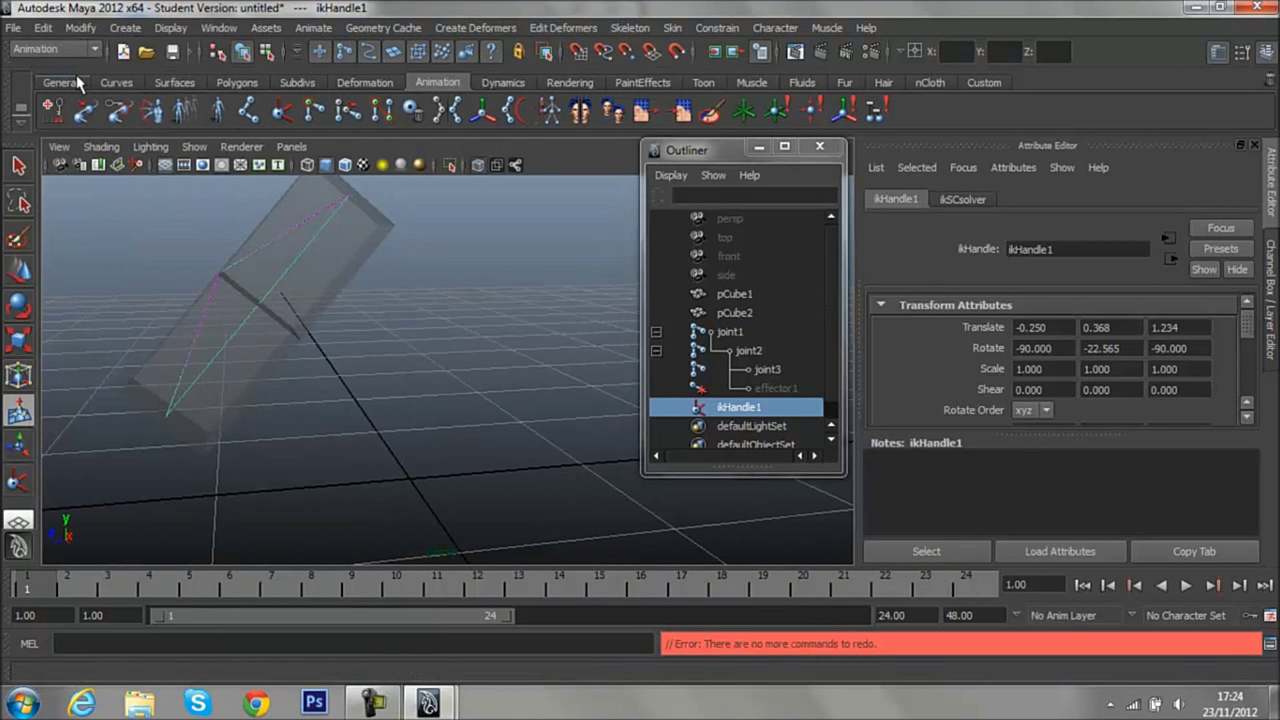
# Key ikHandle1's translation and move it to re-bend the chain.
pyautogui.hotkey('shift', 'w')
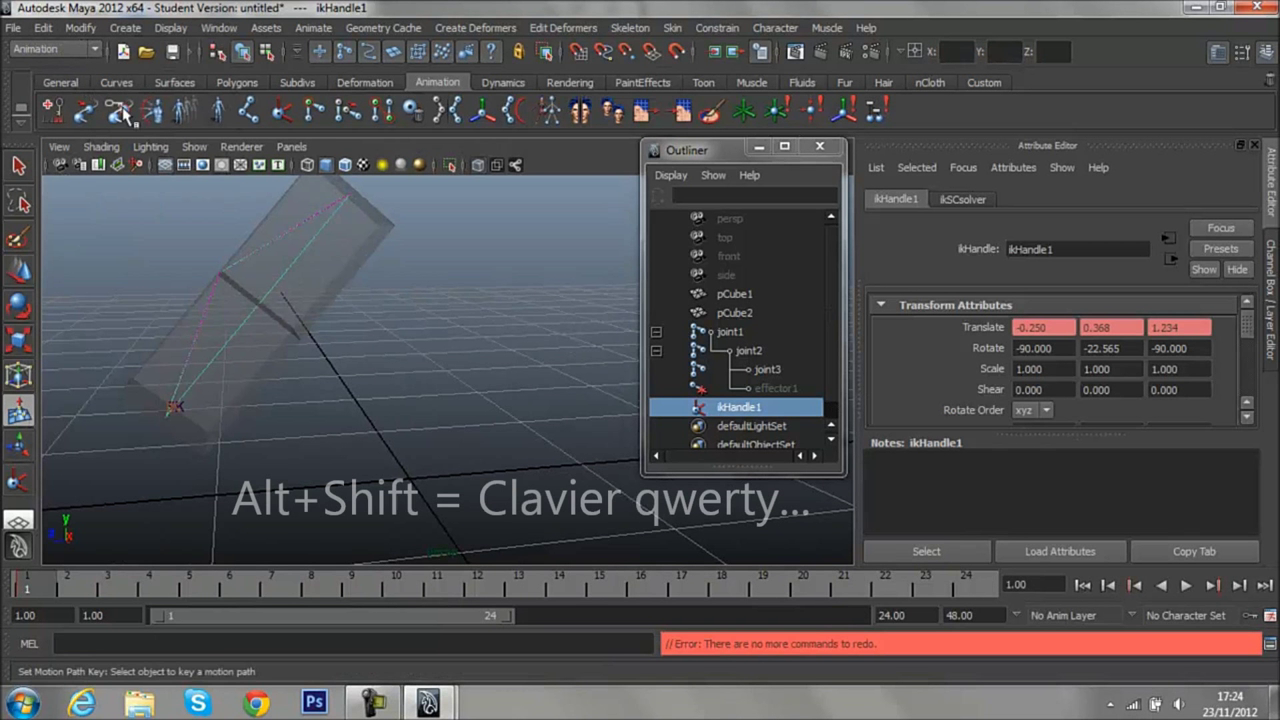
pyautogui.click(716, 413)
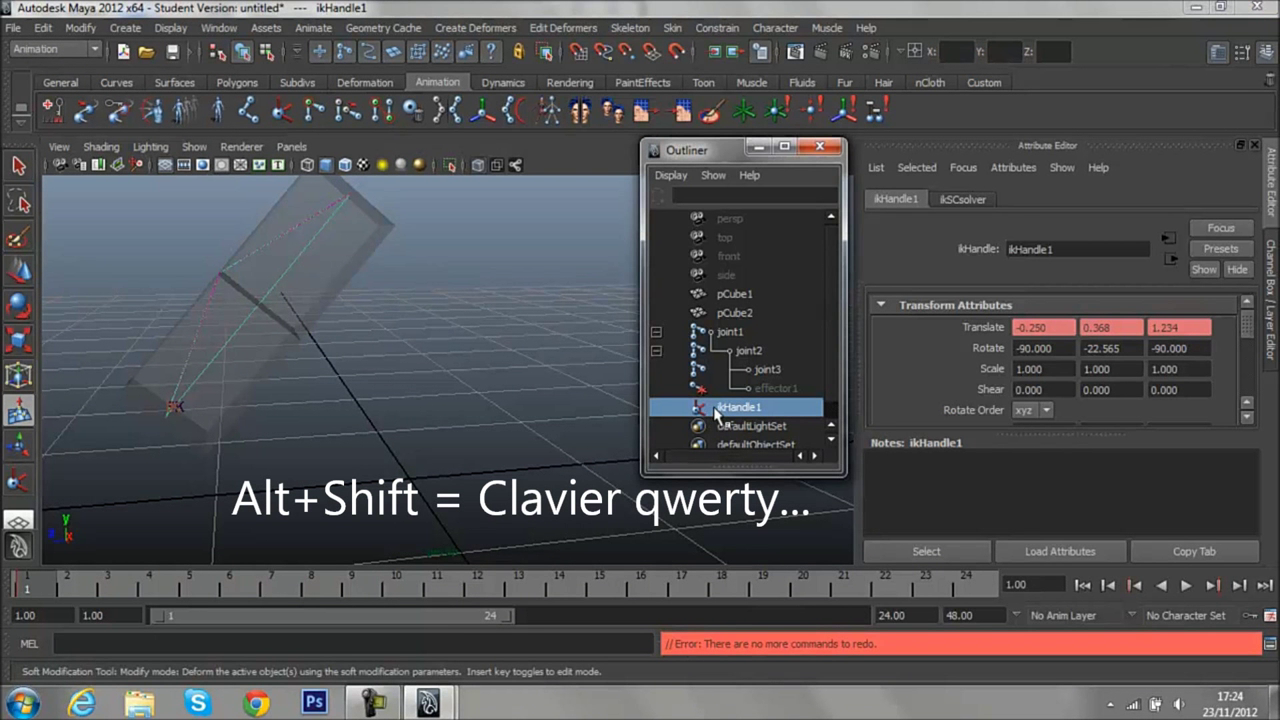
pyautogui.click(18, 270)
pyautogui.moveTo(160, 416)
pyautogui.mouseDown()
pyautogui.moveTo(420, 488)
pyautogui.moveTo(443, 457)
pyautogui.moveTo(500, 457)
pyautogui.mouseUp()
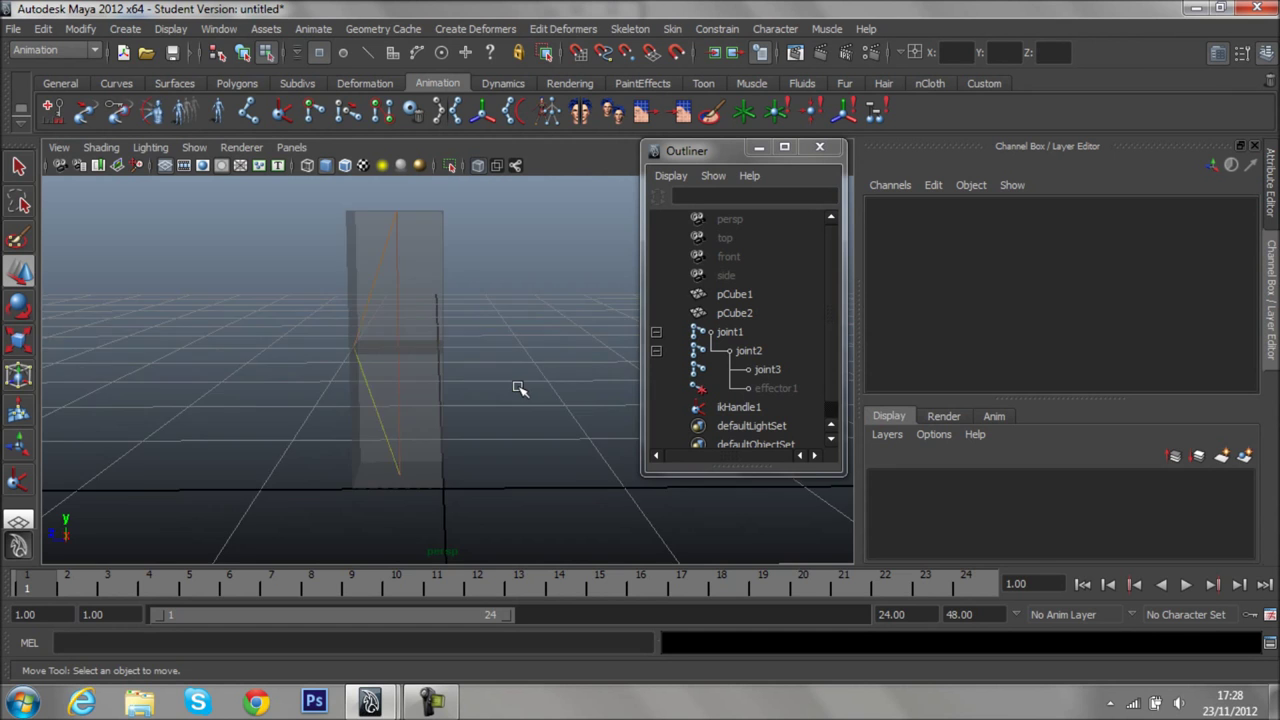
pyautogui.moveTo(520, 386)
pyautogui.keyDown('alt'); pyautogui.mouseDown()
pyautogui.moveTo(582, 428)
pyautogui.moveTo(563, 386)
pyautogui.moveTo(443, 400)
pyautogui.moveTo(397, 431)
pyautogui.moveTo(420, 380)
pyautogui.moveTo(459, 375)
pyautogui.moveTo(563, 403)
pyautogui.mouseUp(); pyautogui.keyUp('alt')
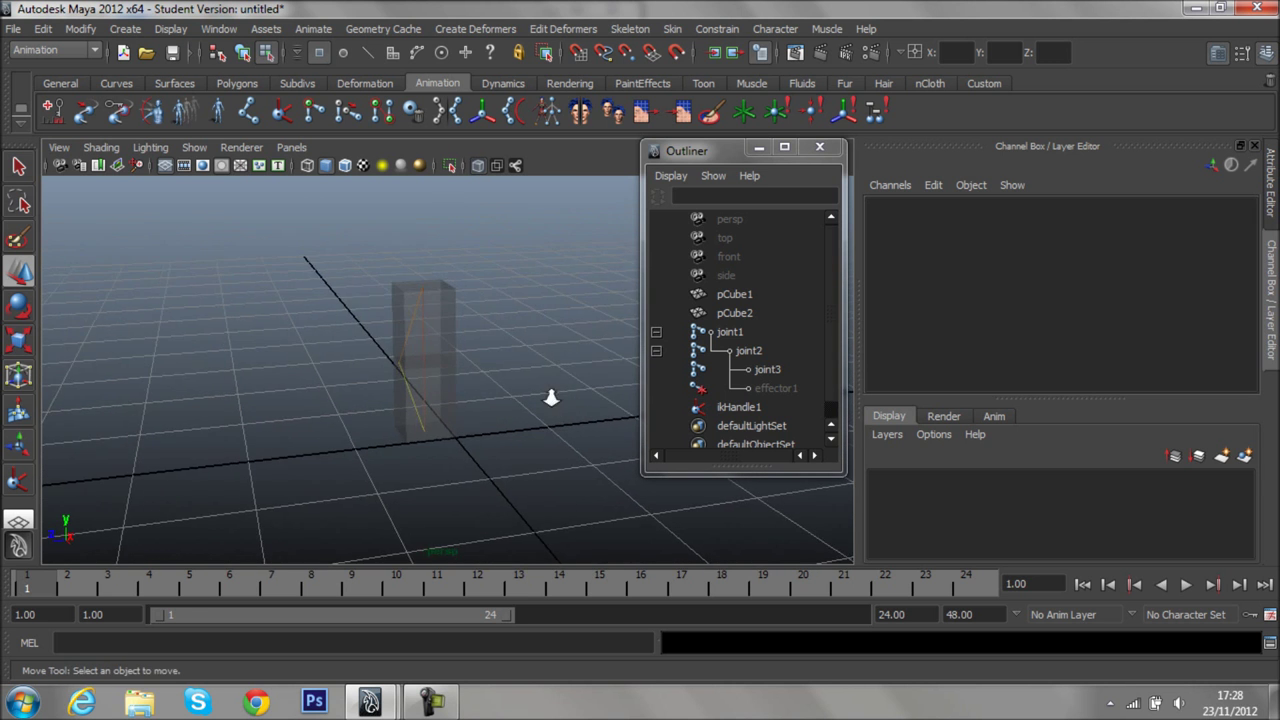
pyautogui.scroll(5, 554, 397)
pyautogui.scroll(-3, 517, 417)
pyautogui.scroll(-2, 535, 449)
pyautogui.moveTo(550, 457)
pyautogui.keyDown('alt'); pyautogui.mouseDown()
pyautogui.moveTo(451, 463)
pyautogui.moveTo(703, 443)
pyautogui.mouseUp(); pyautogui.keyUp('alt')
pyautogui.click(714, 410)
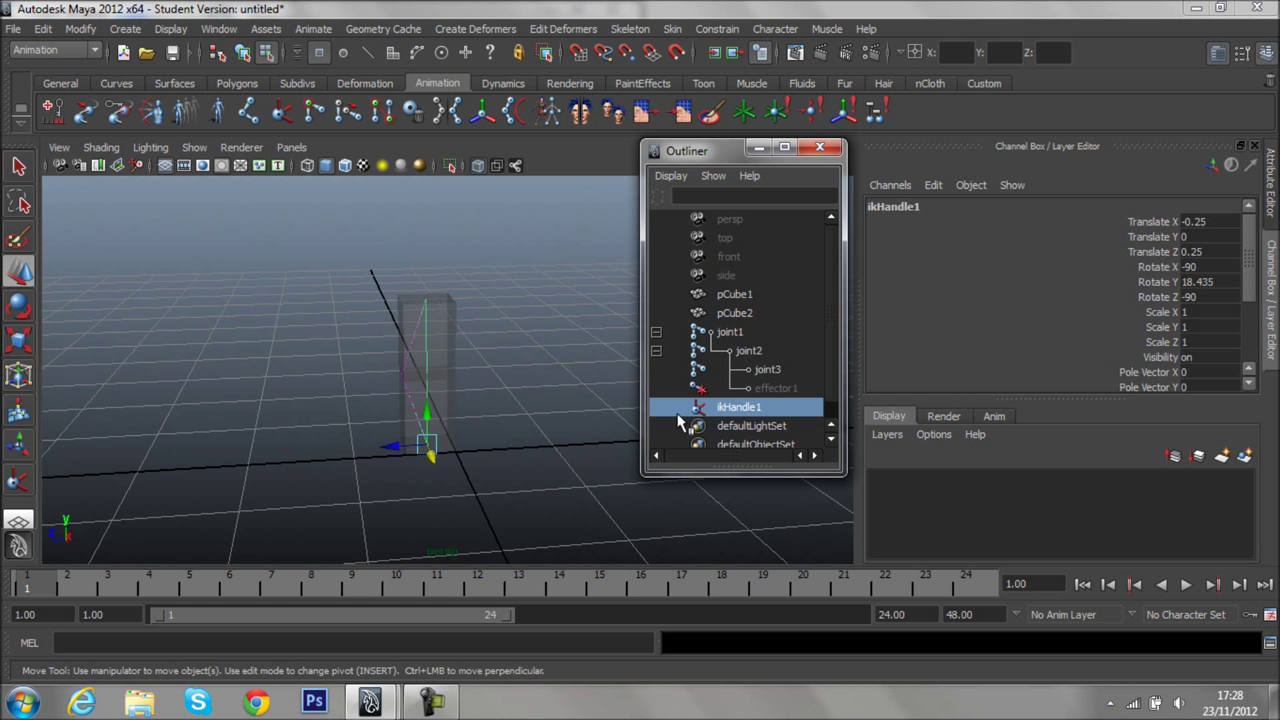
pyautogui.moveTo(429, 441)
pyautogui.mouseDown()
pyautogui.moveTo(428, 300)
pyautogui.moveTo(430, 437)
pyautogui.mouseUp()
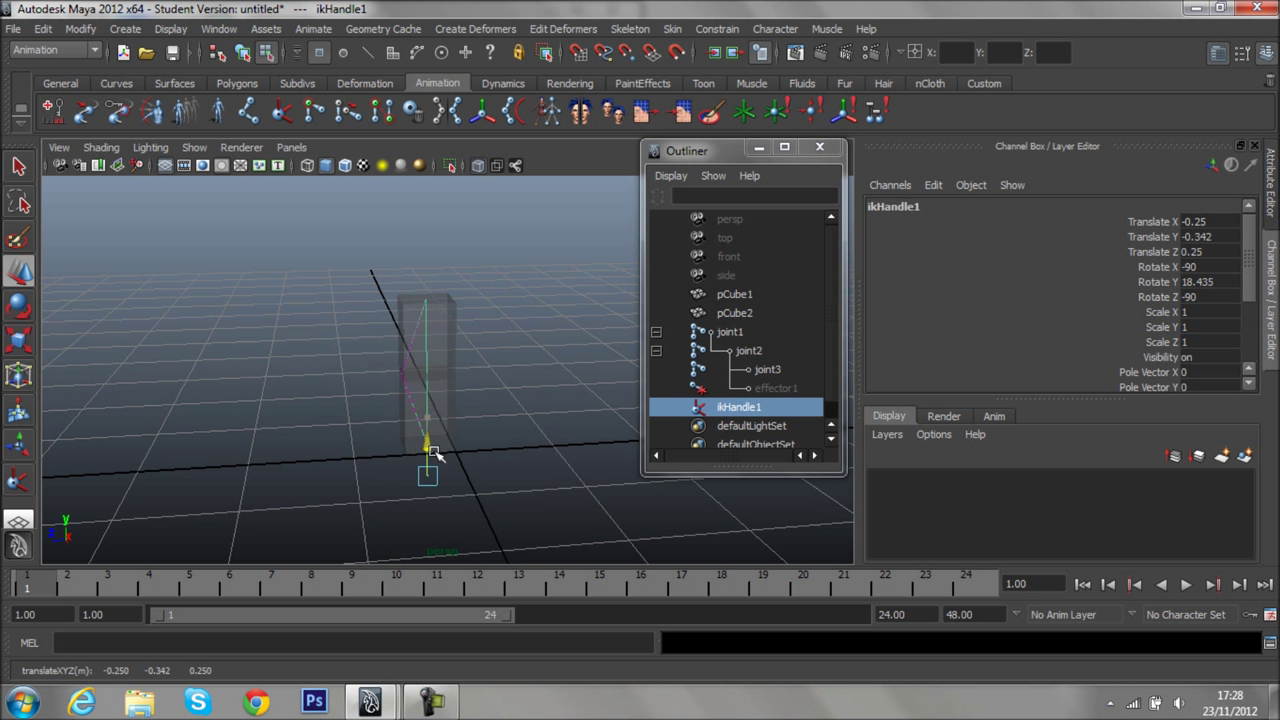
pyautogui.moveTo(437, 371)
pyautogui.mouseDown()
pyautogui.moveTo(426, 286)
pyautogui.moveTo(426, 434)
pyautogui.moveTo(440, 292)
pyautogui.mouseUp()
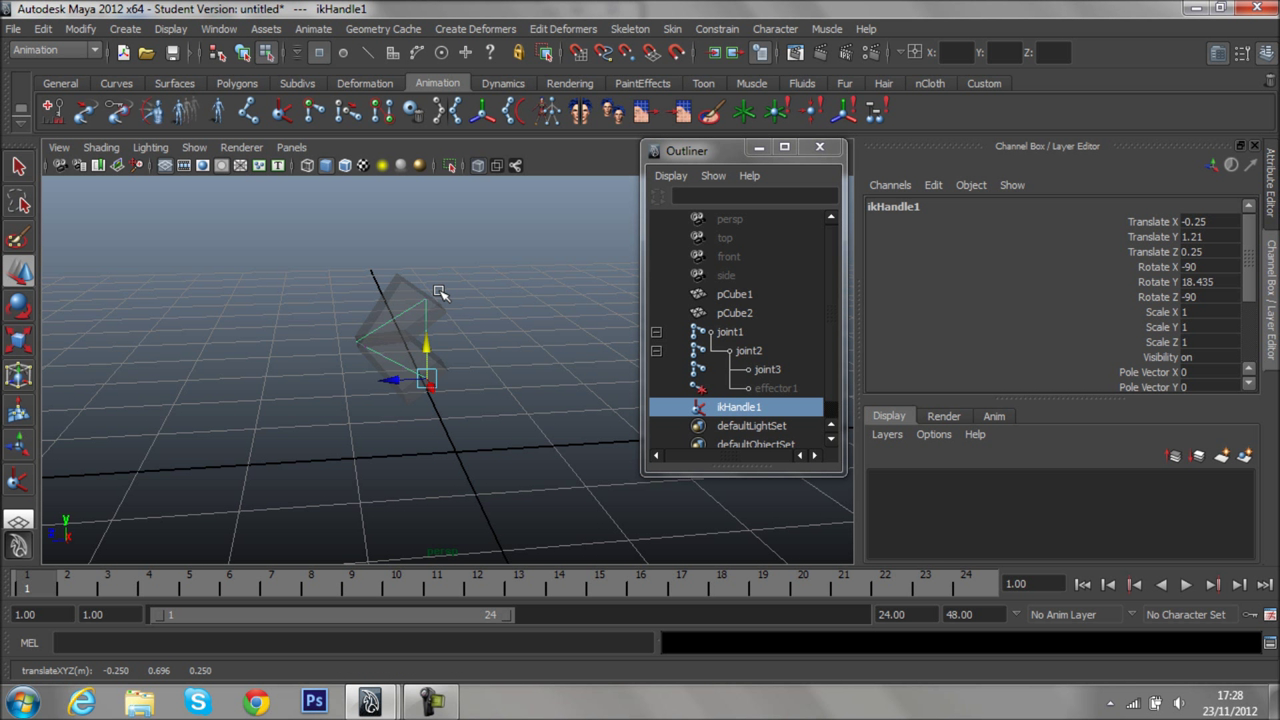
pyautogui.hotkey('ctrl', 'z')
pyautogui.moveTo(468, 423)
pyautogui.keyDown('alt'); pyautogui.mouseDown()
pyautogui.moveTo(434, 417)
pyautogui.moveTo(452, 457)
pyautogui.mouseUp(); pyautogui.keyUp('alt')
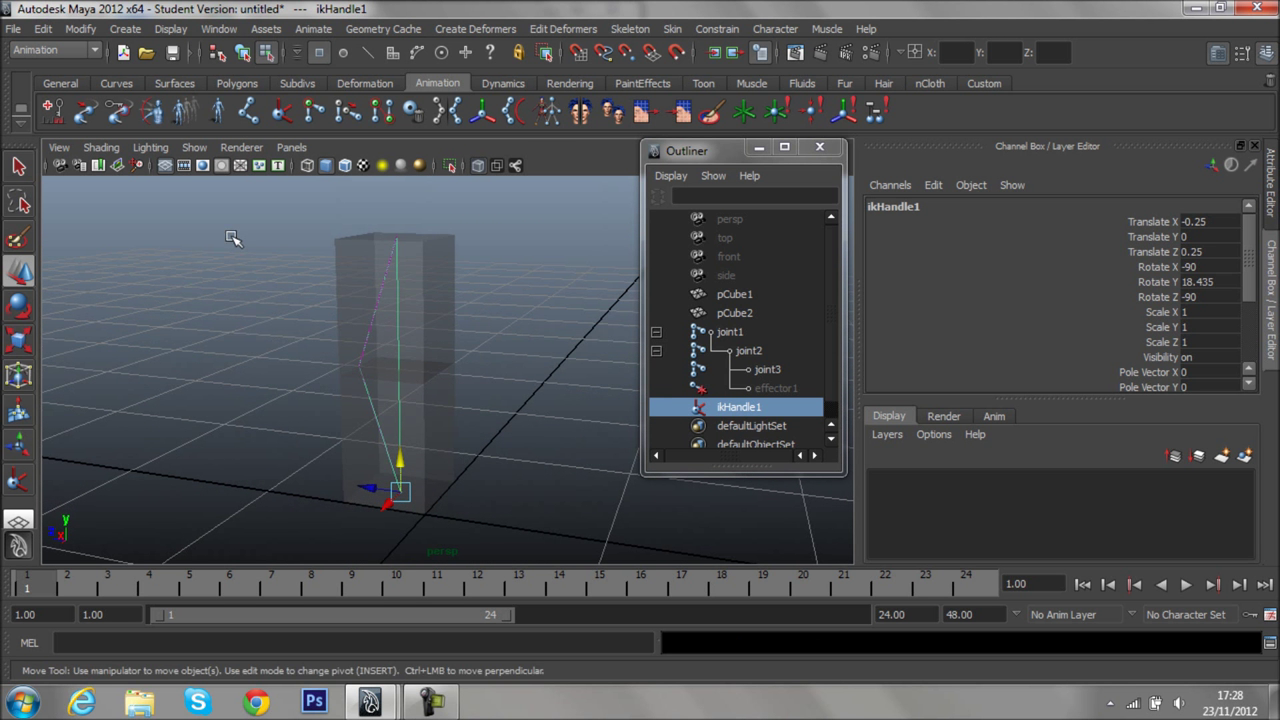
pyautogui.click(237, 83)
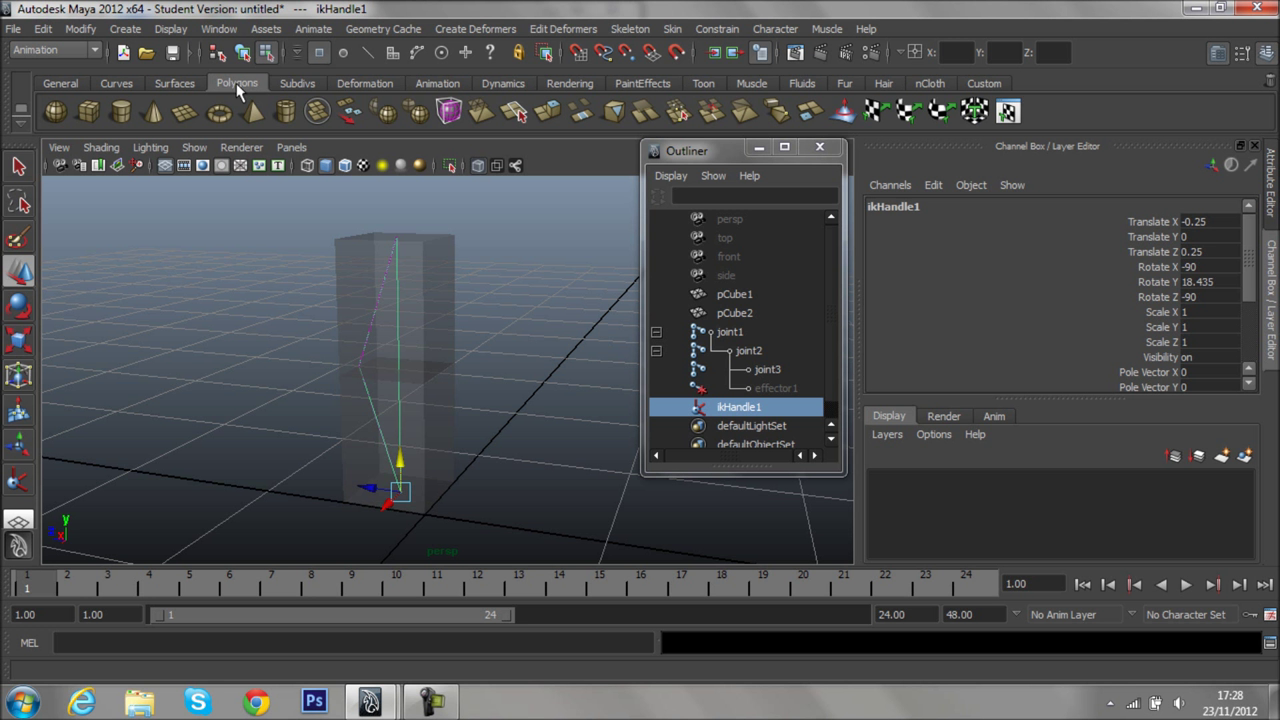
# Draw a new polygon cube on the grid and show polyCube3's inputs.
pyautogui.click(90, 114)
pyautogui.moveTo(373, 449)
pyautogui.keyDown('alt'); pyautogui.mouseDown()
pyautogui.moveTo(286, 380)
pyautogui.moveTo(348, 449)
pyautogui.moveTo(309, 312)
pyautogui.mouseUp(); pyautogui.keyUp('alt')
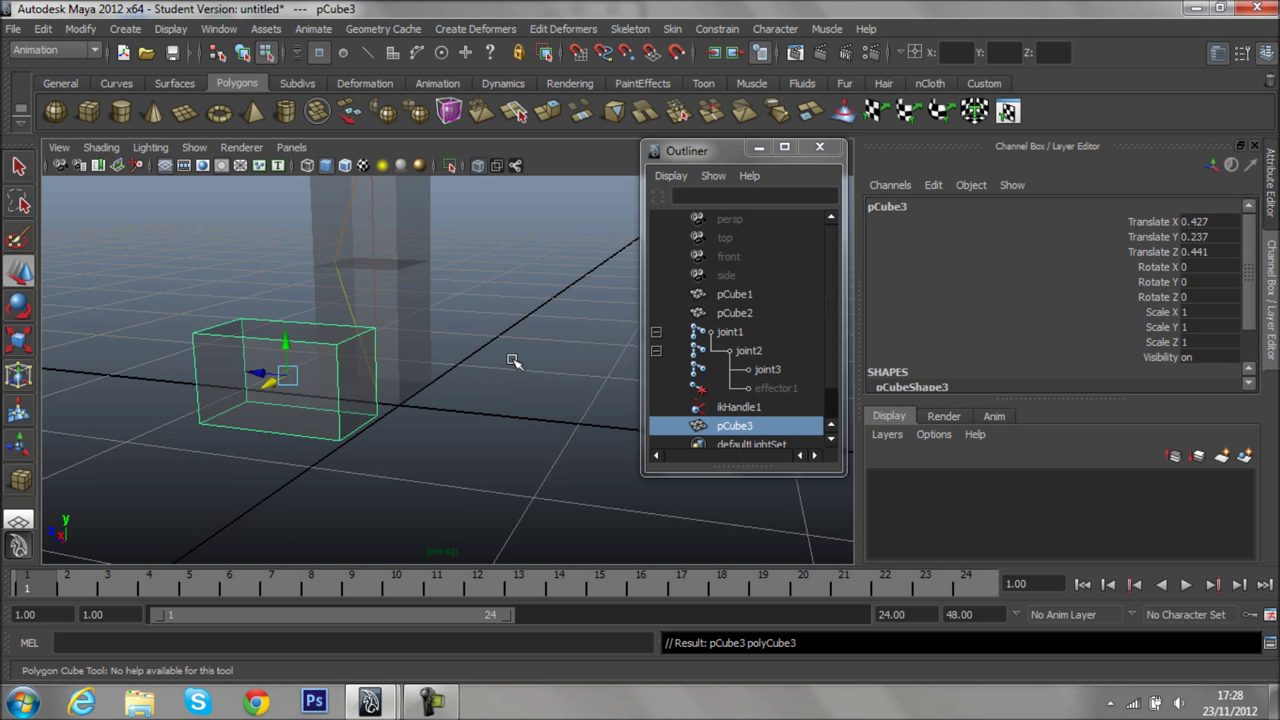
pyautogui.scroll(-2, 960, 357)
pyautogui.click(940, 360)
pyautogui.scroll(-2, 1232, 303)
pyautogui.write('0.6')
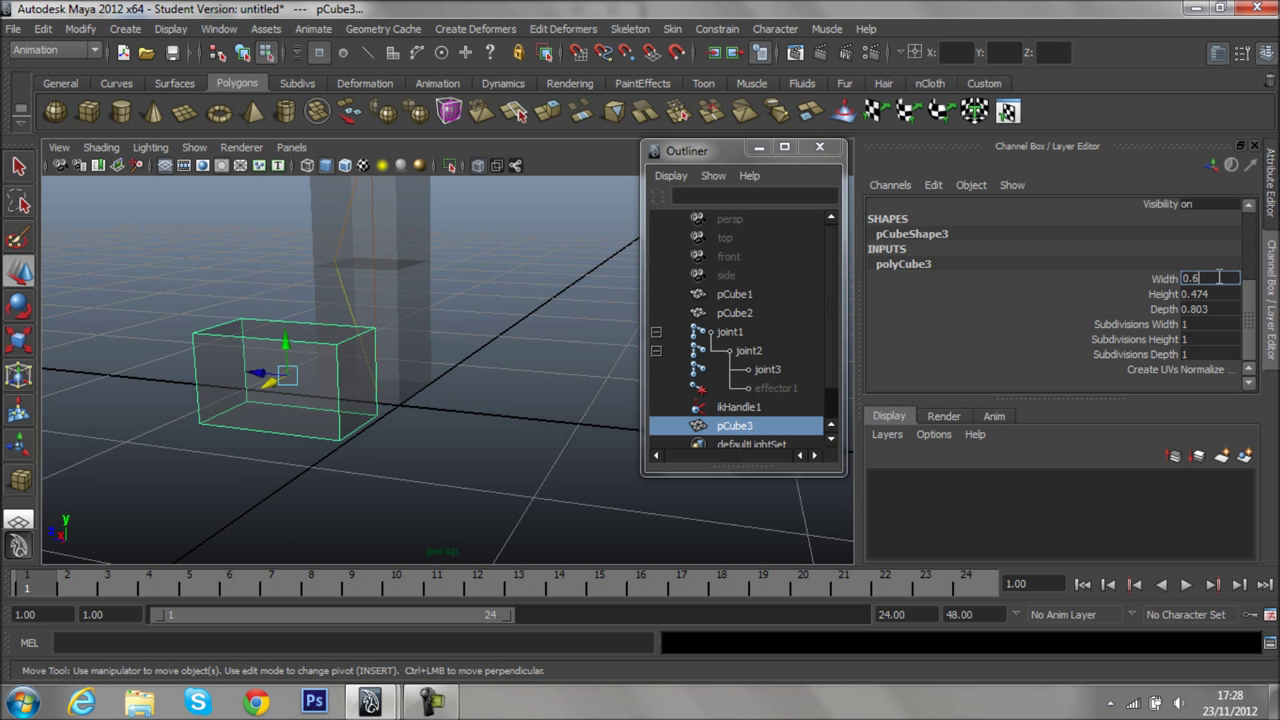
# Set polyCube3's Width, Depth and Height to 0.6.
pyautogui.press('Return')
pyautogui.click(1210, 309)
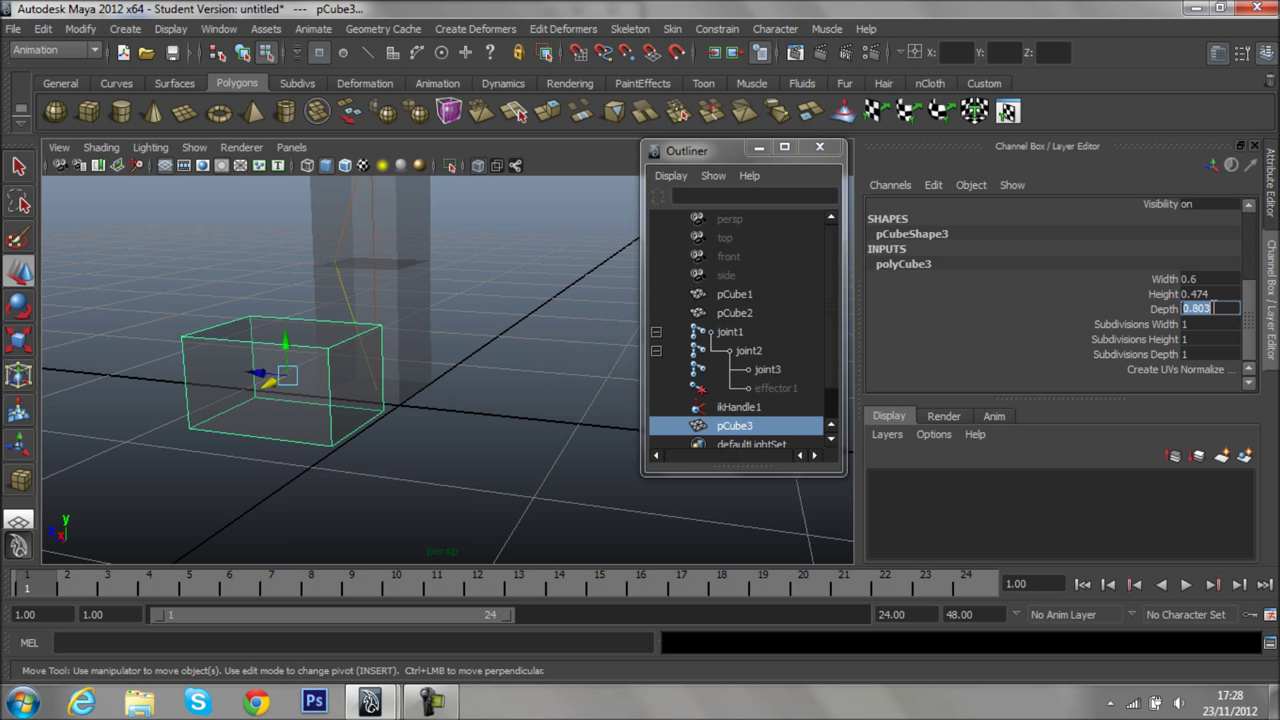
pyautogui.write('0.6')
pyautogui.press('Return')
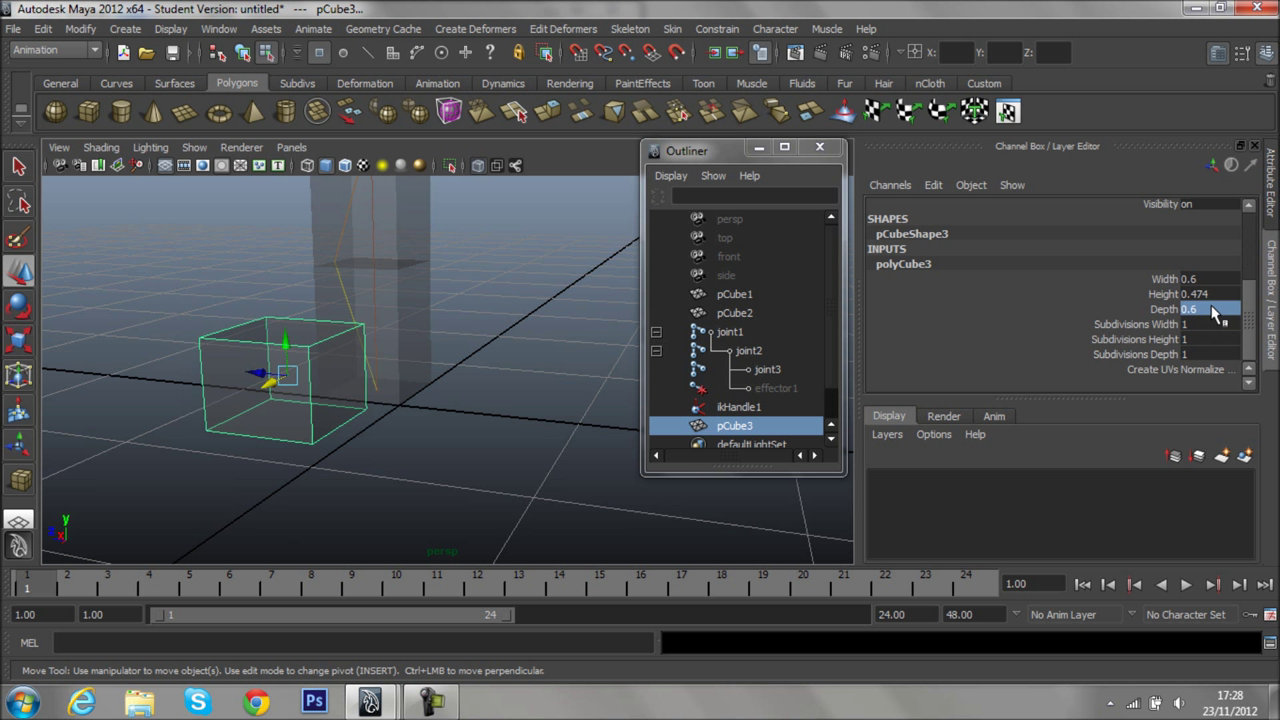
pyautogui.click(1220, 296)
pyautogui.write('0.6')
pyautogui.press('Return')
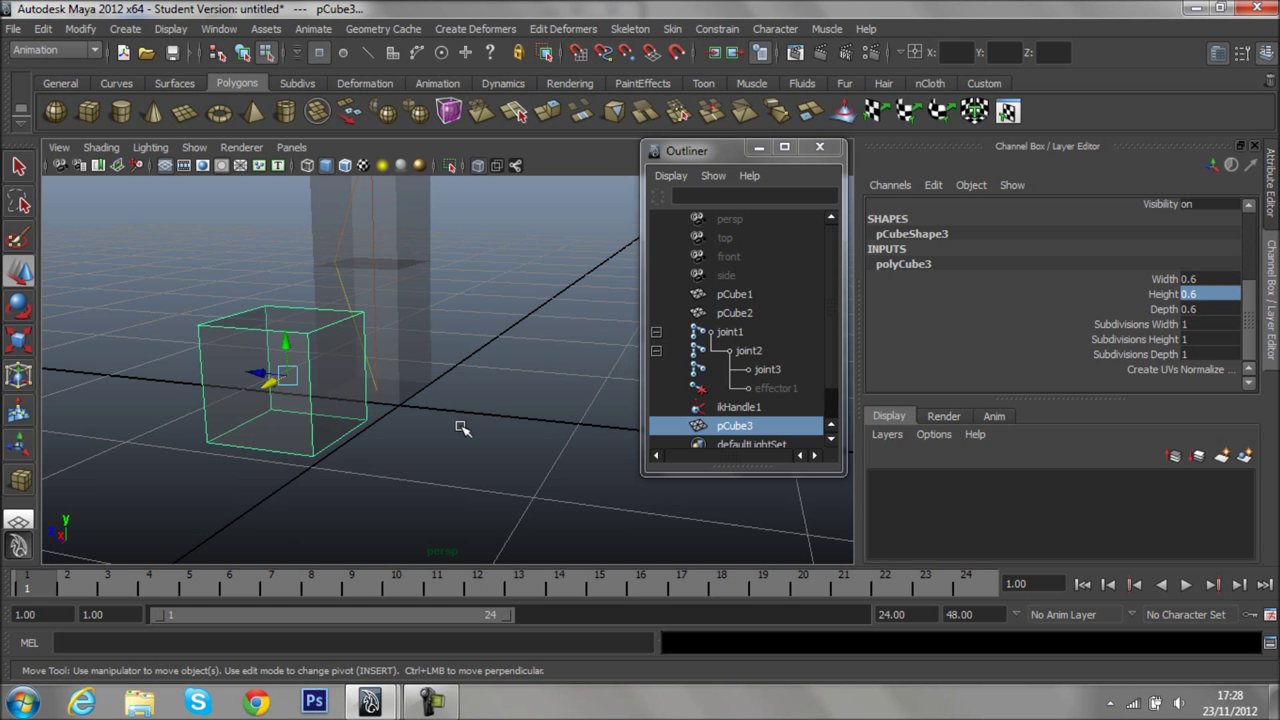
# Close in on the cube and switch to smooth shaded display with 5.
pyautogui.keyDown('alt'); pyautogui.moveTo(412, 418); pyautogui.dragTo(337, 414); pyautogui.keyUp('alt')
pyautogui.moveTo(337, 414)
pyautogui.keyDown('alt'); pyautogui.mouseDown(button='right')
pyautogui.moveTo(371, 406)
pyautogui.moveTo(523, 480)
pyautogui.mouseUp(button='right'); pyautogui.keyUp('alt')
pyautogui.scroll(3, 516, 475)
pyautogui.scroll(-3, 512, 474)
pyautogui.moveTo(508, 474)
pyautogui.keyDown('alt'); pyautogui.mouseDown()
pyautogui.moveTo(577, 491)
pyautogui.moveTo(566, 448)
pyautogui.mouseUp(); pyautogui.keyUp('alt')
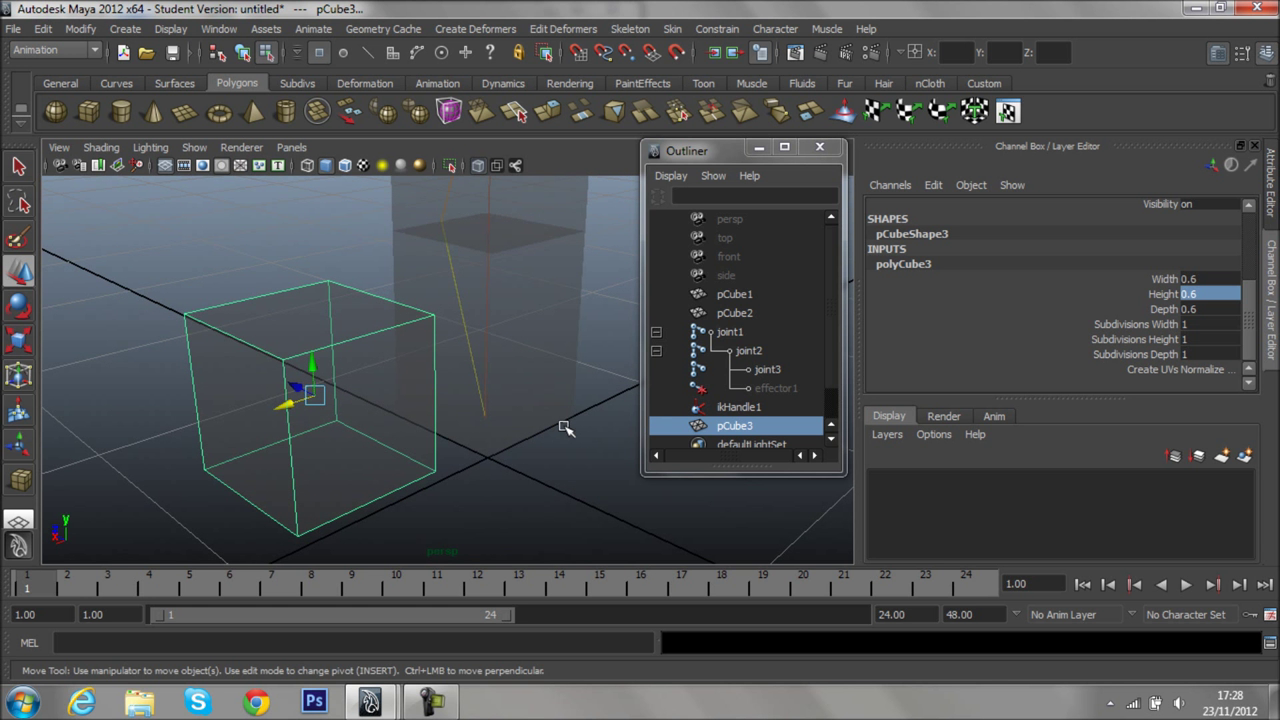
pyautogui.press('5')
pyautogui.moveTo(549, 366)
pyautogui.keyDown('alt'); pyautogui.mouseDown()
pyautogui.moveTo(614, 342)
pyautogui.moveTo(559, 373)
pyautogui.mouseUp(); pyautogui.keyUp('alt')
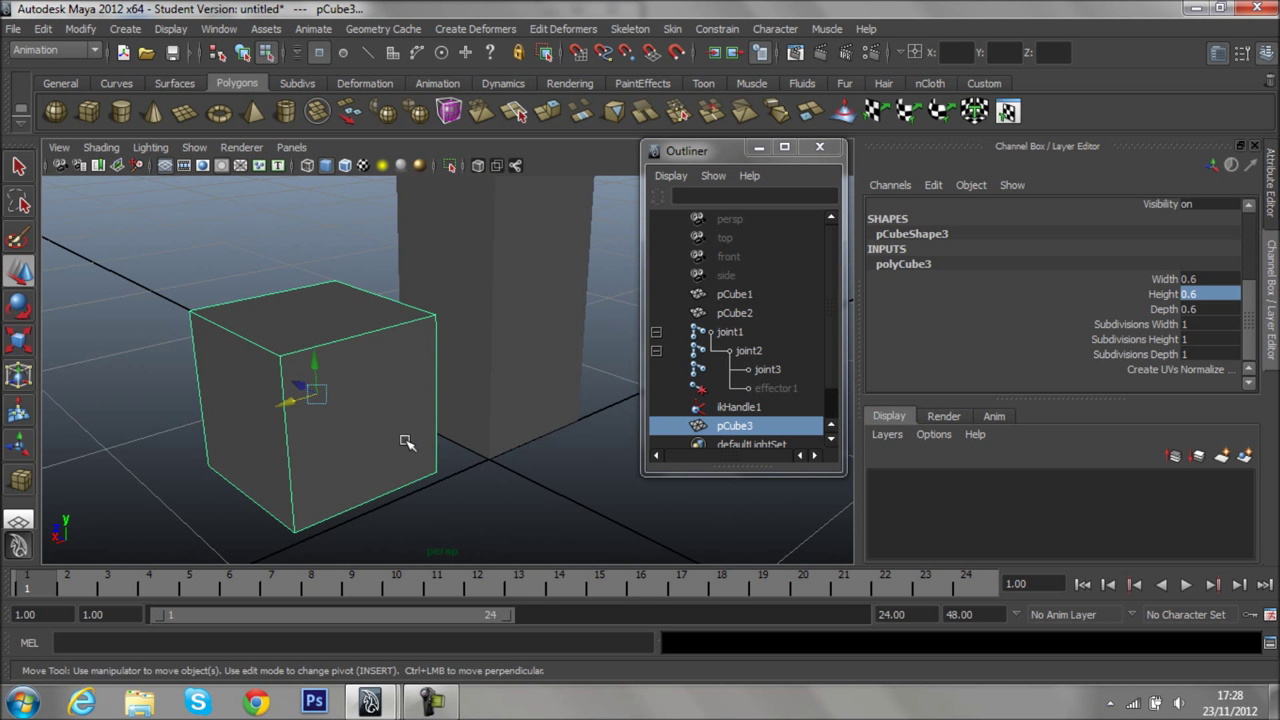
pyautogui.moveTo(406, 442); pyautogui.dragTo(466, 636, button='right')
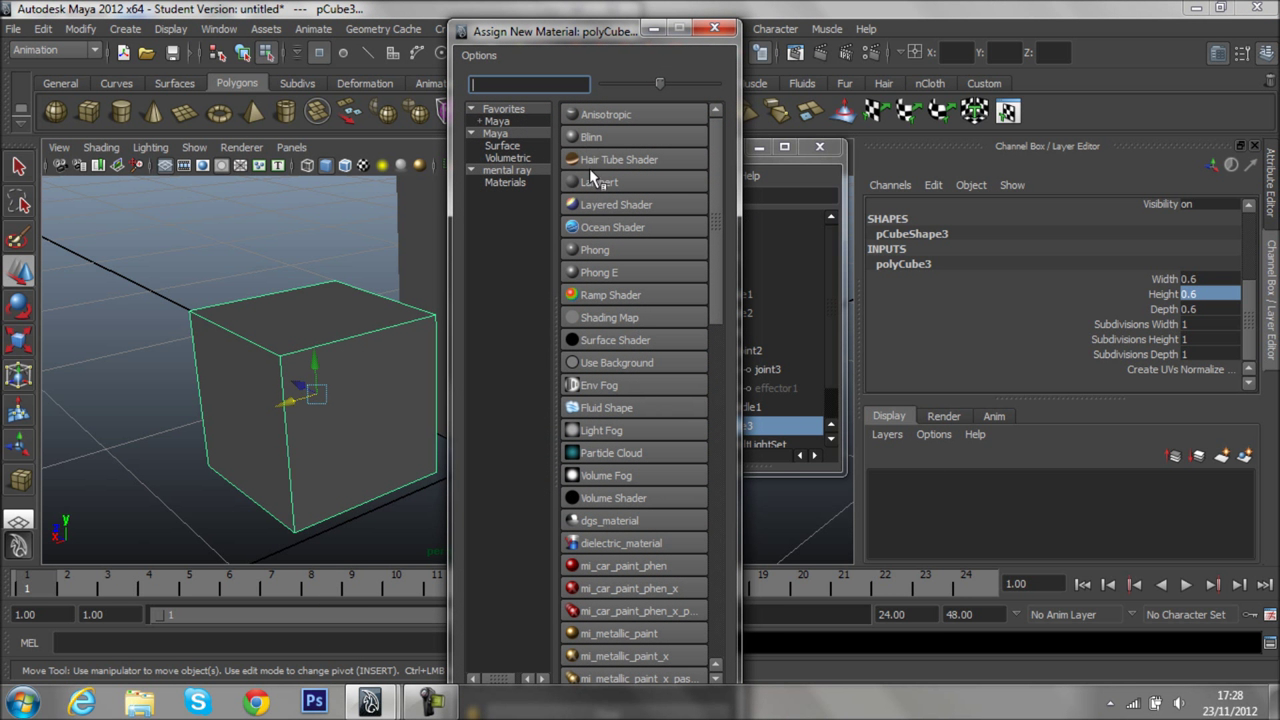
# Assign pCube3 a new Lambert, lambert2, with black colour and added transparency.
pyautogui.click(598, 182)
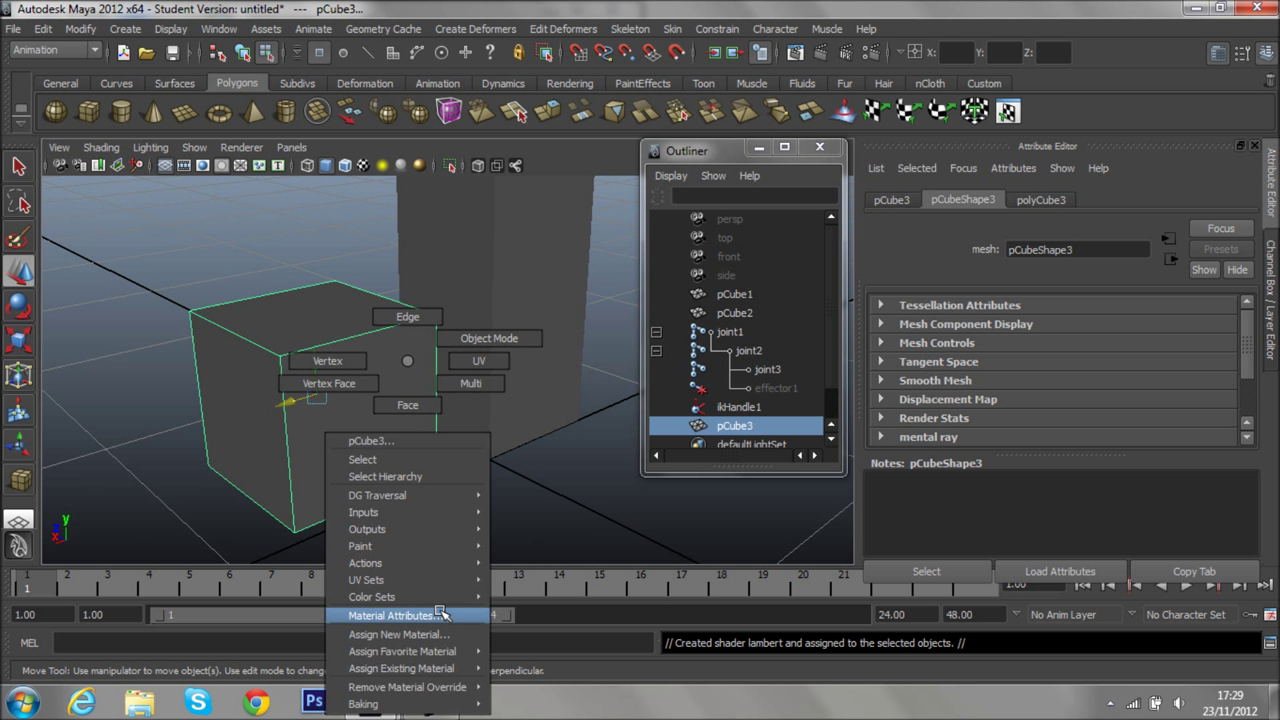
pyautogui.moveTo(409, 365); pyautogui.dragTo(440, 611, button='right')
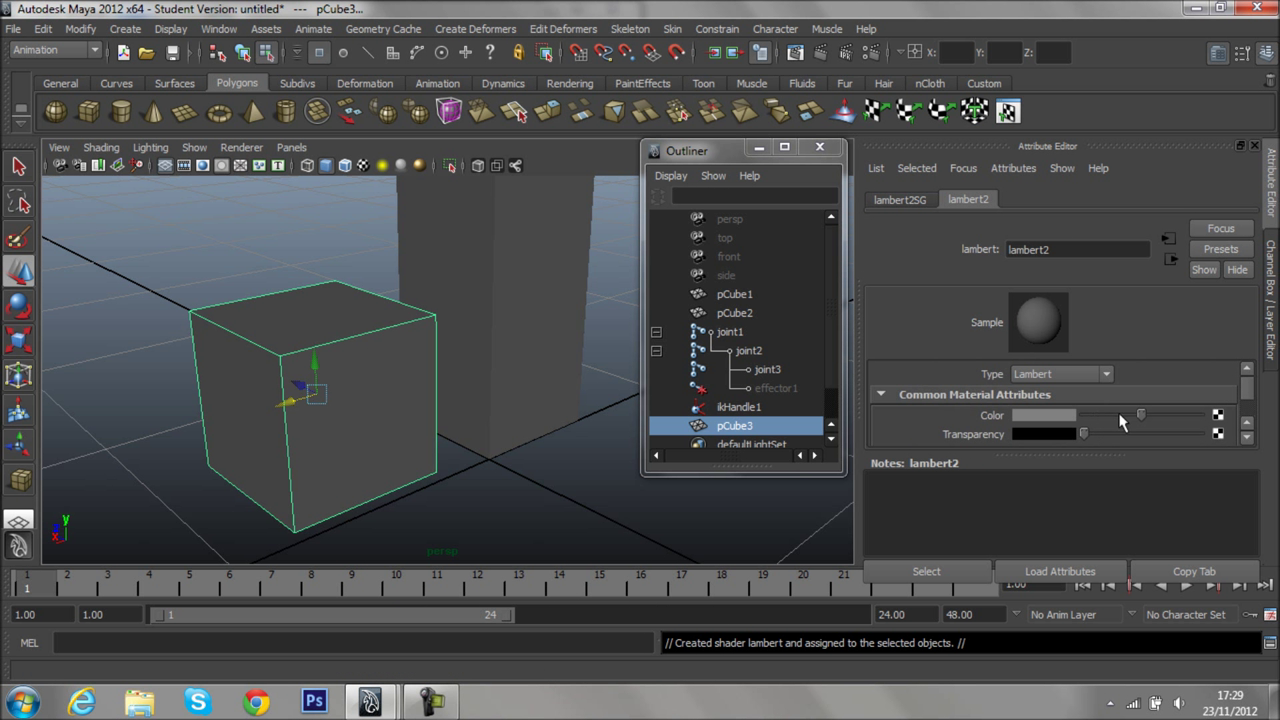
pyautogui.moveTo(1140, 413)
pyautogui.mouseDown()
pyautogui.moveTo(1076, 416)
pyautogui.moveTo(1166, 434)
pyautogui.mouseUp()
pyautogui.keyDown('alt'); pyautogui.moveTo(540, 495); pyautogui.dragTo(680, 520); pyautogui.keyUp('alt')
pyautogui.click(1274, 285)
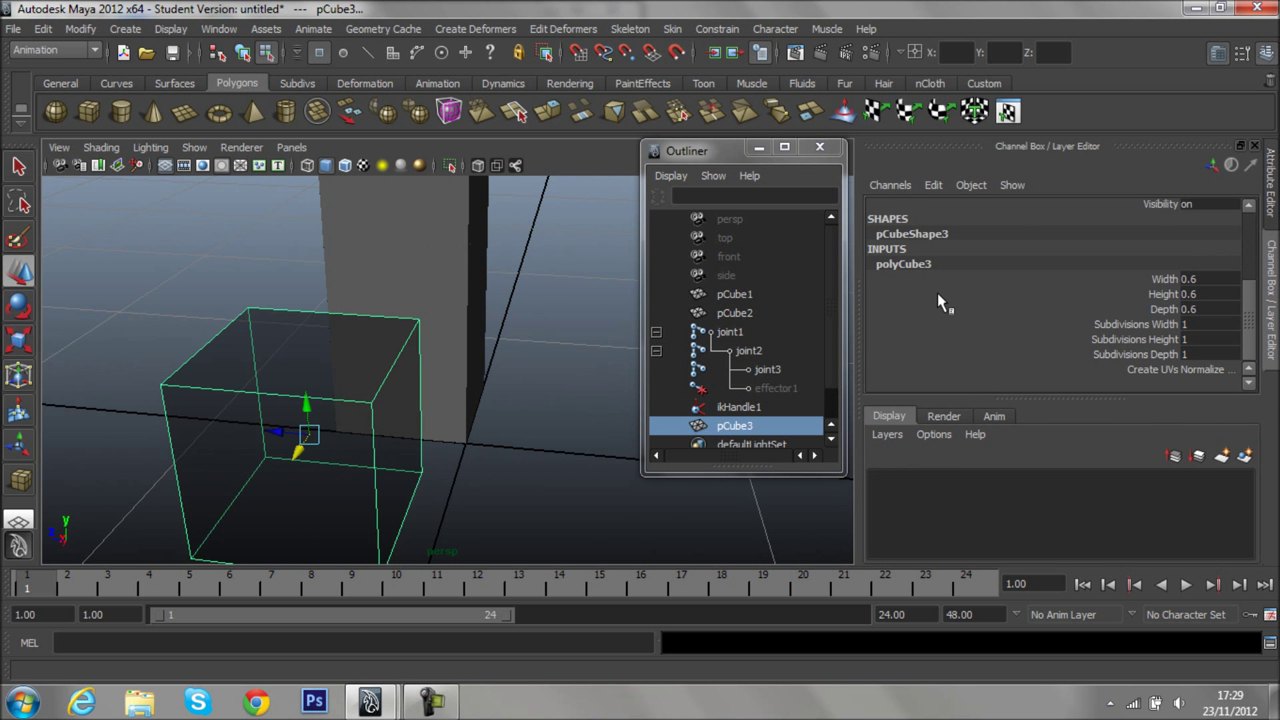
# Try 2 subdivisions in width and depth on the cube, then set both back to 1.
pyautogui.click(1203, 354)
pyautogui.write('2')
pyautogui.press('Return')
pyautogui.click(1200, 324)
pyautogui.write('2')
pyautogui.press('Return')
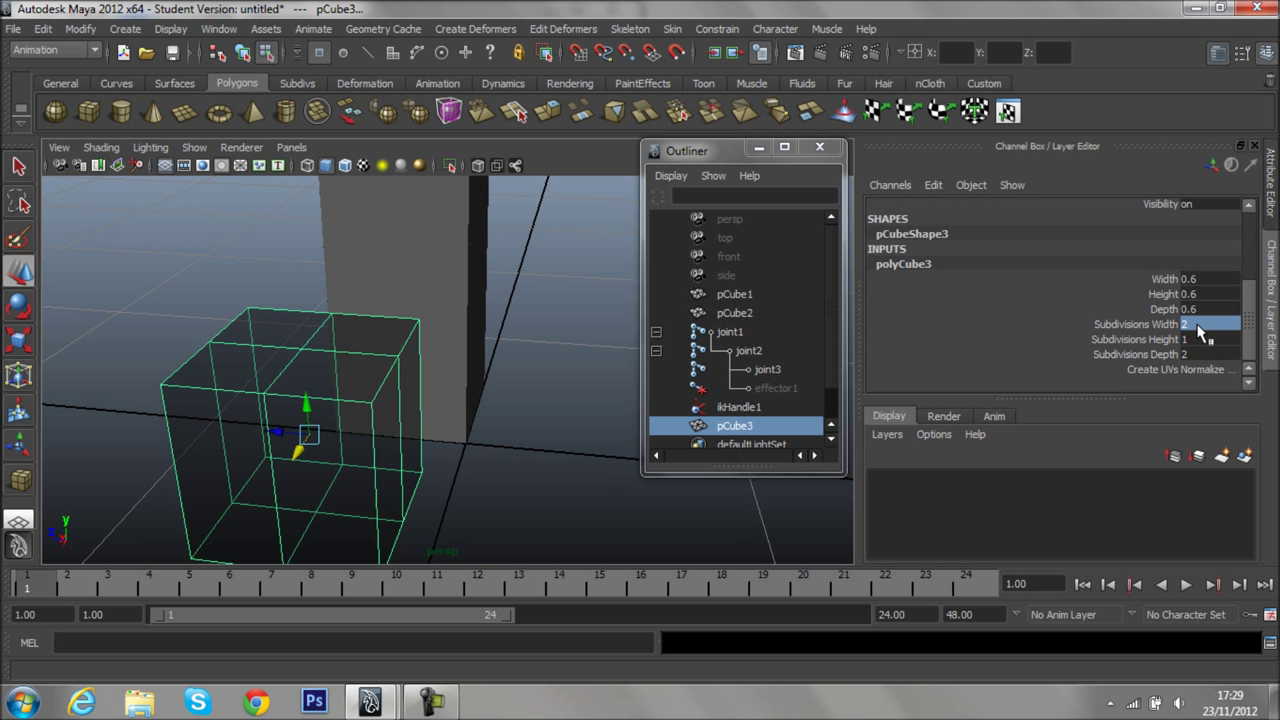
pyautogui.click(1200, 324)
pyautogui.press('Return')
pyautogui.click(1203, 354)
pyautogui.write('1')
pyautogui.press('Return')
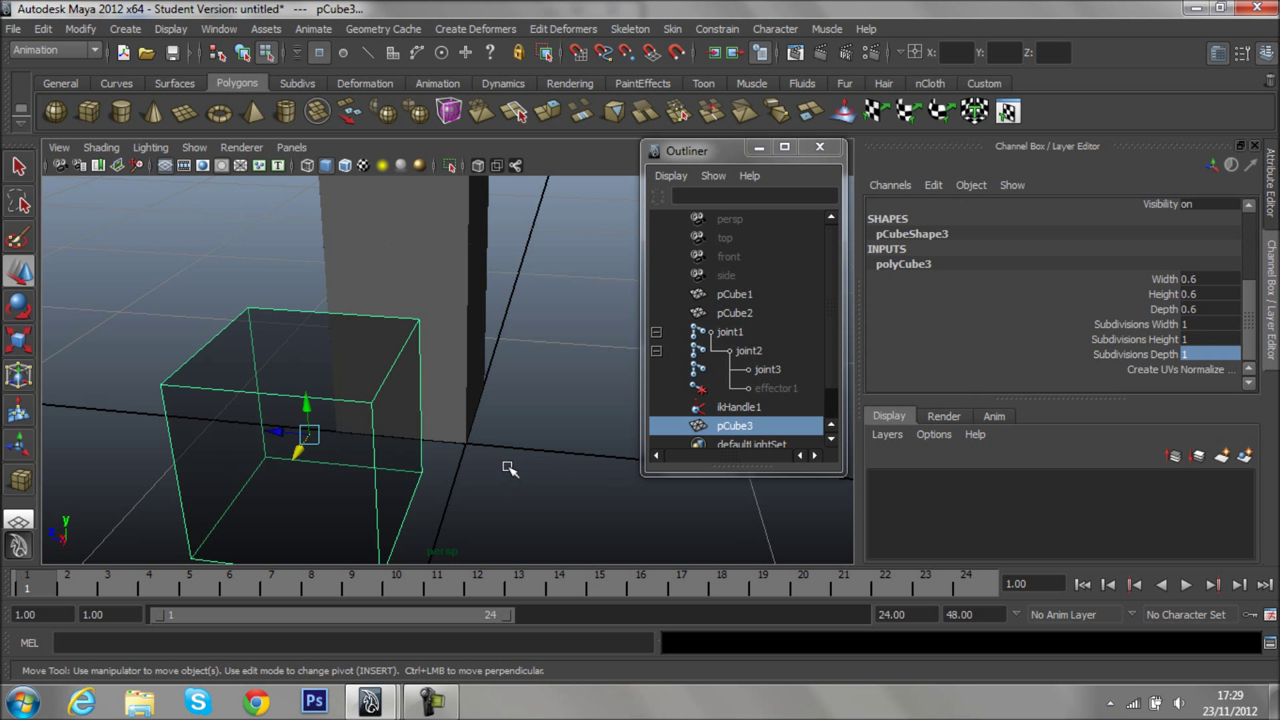
# Move pCube3's pivot to its bottom corner and point-snap the cube beside the tall box.
pyautogui.press('Insert')
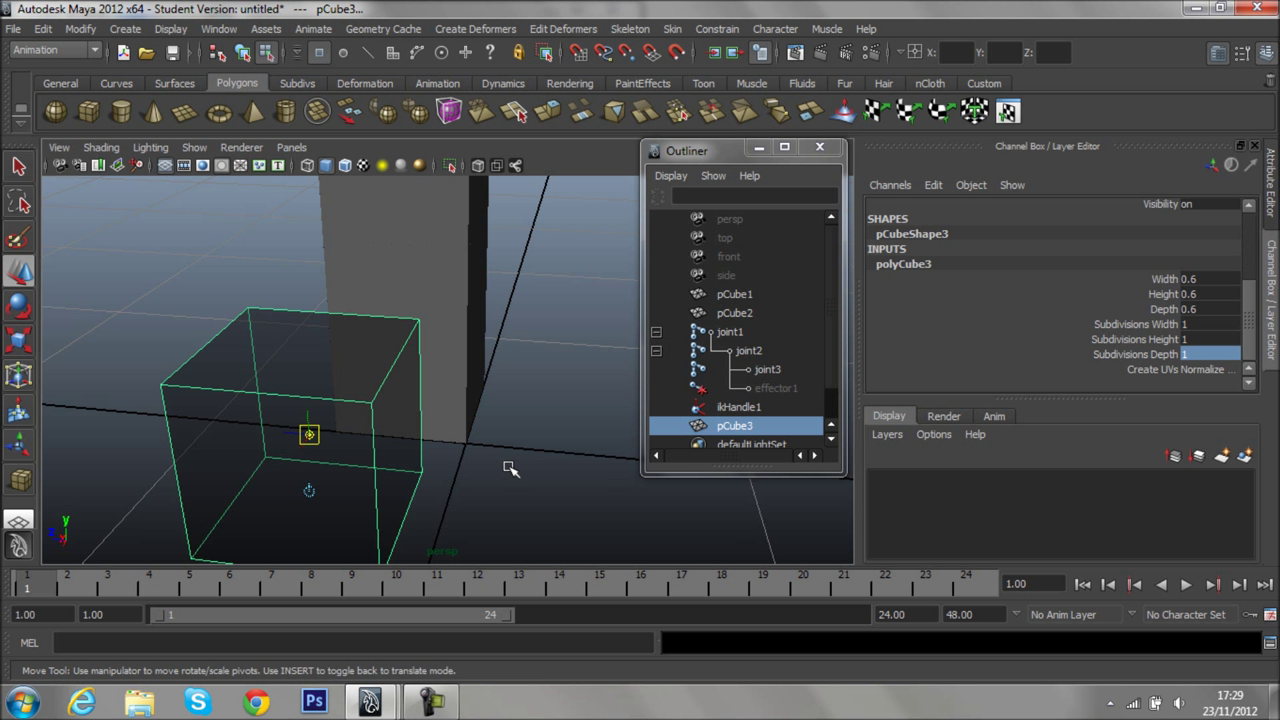
pyautogui.moveTo(309, 434); pyautogui.dragTo(442, 507)
pyautogui.press('Insert')
pyautogui.moveTo(449, 494)
pyautogui.keyDown('alt'); pyautogui.mouseDown()
pyautogui.moveTo(337, 514)
pyautogui.moveTo(373, 493)
pyautogui.mouseUp(); pyautogui.keyUp('alt')
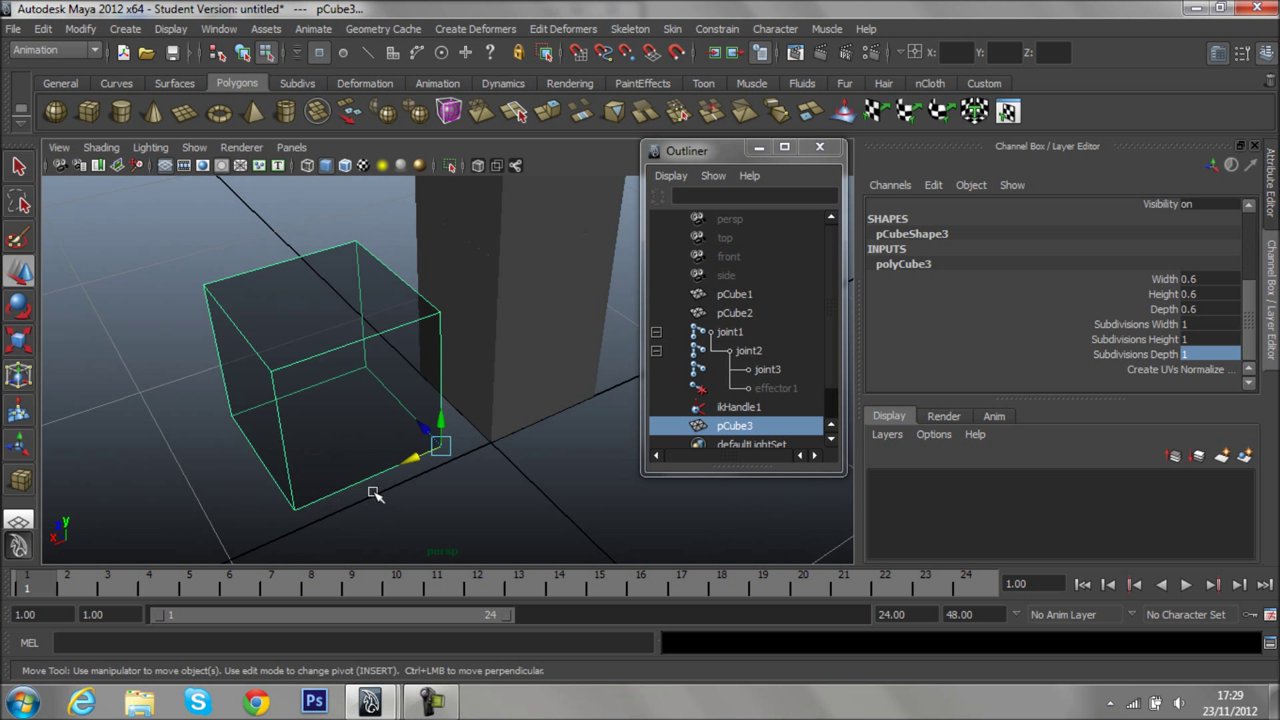
pyautogui.press('v')
pyautogui.moveTo(442, 455); pyautogui.dragTo(455, 450)
pyautogui.moveTo(556, 425); pyautogui.dragTo(615, 388)
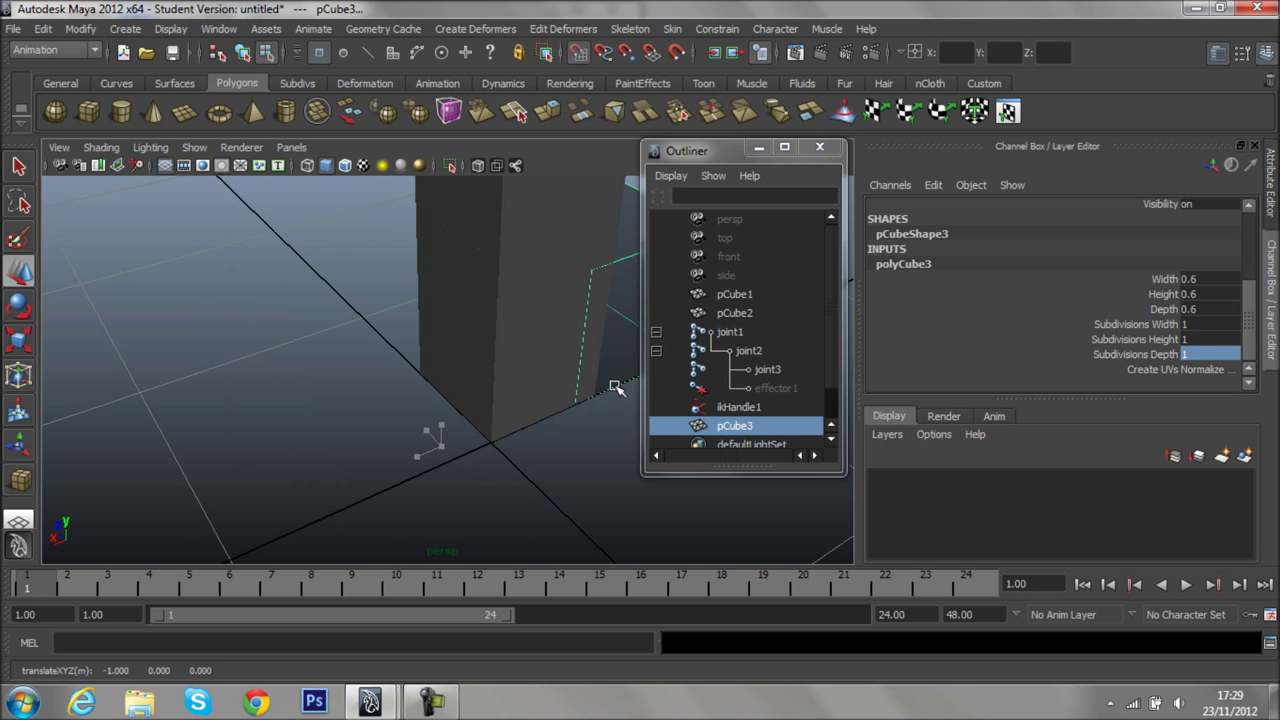
pyautogui.moveTo(571, 500)
pyautogui.keyDown('alt'); pyautogui.mouseDown()
pyautogui.moveTo(643, 480)
pyautogui.moveTo(551, 506)
pyautogui.moveTo(594, 463)
pyautogui.moveTo(591, 512)
pyautogui.mouseUp(); pyautogui.keyUp('alt')
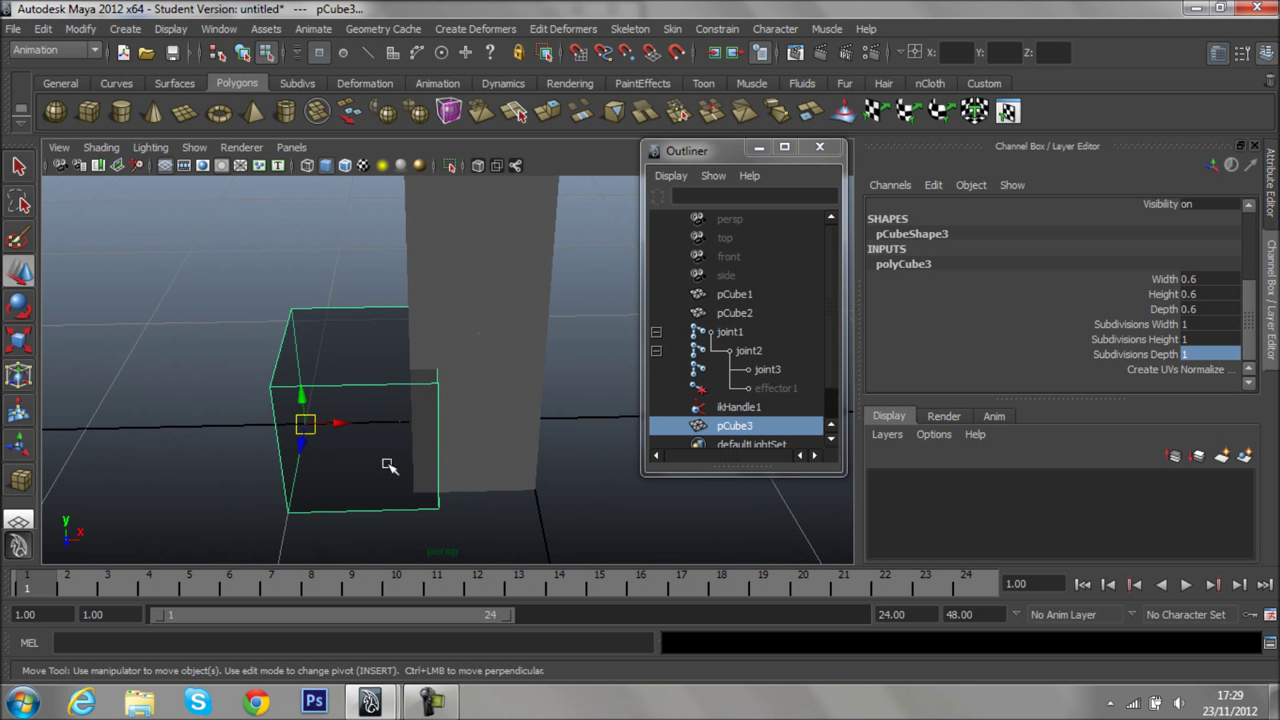
pyautogui.keyDown('alt'); pyautogui.moveTo(389, 466); pyautogui.dragTo(406, 429); pyautogui.keyUp('alt')
pyautogui.moveTo(443, 443)
pyautogui.keyDown('alt'); pyautogui.mouseDown(button='right')
pyautogui.moveTo(457, 386)
pyautogui.moveTo(468, 397)
pyautogui.mouseUp(button='right'); pyautogui.keyUp('alt')
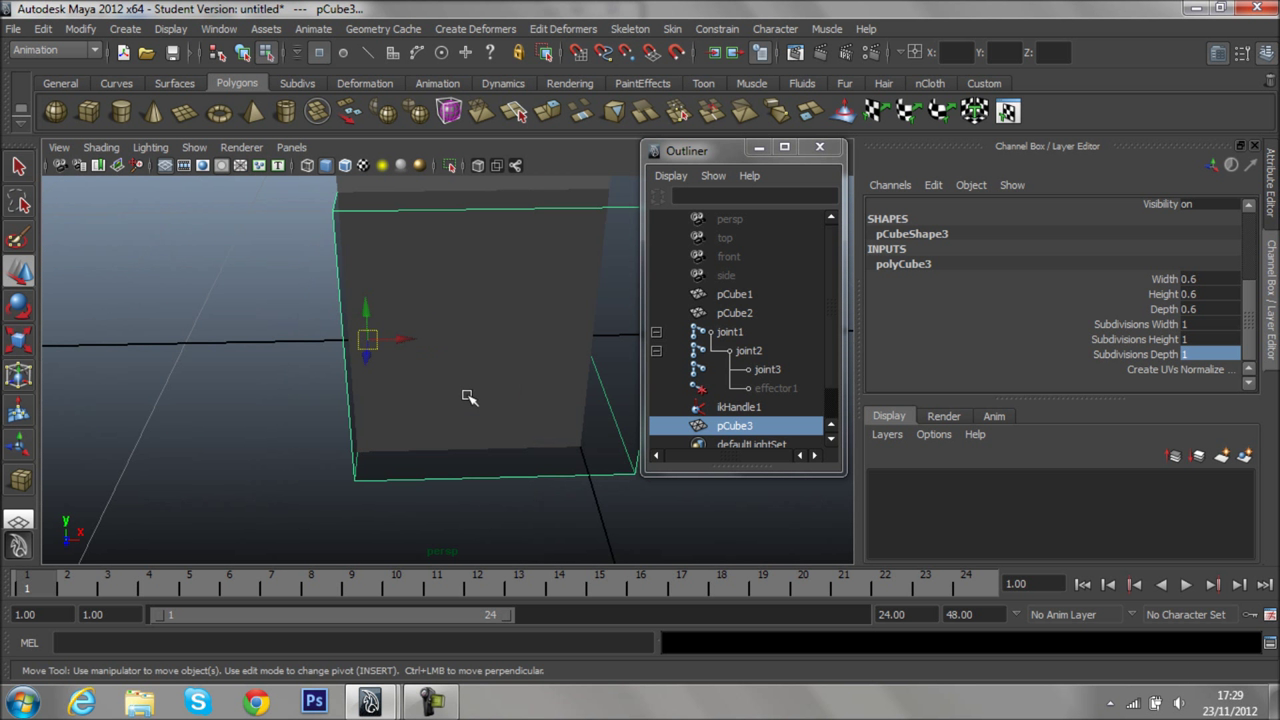
pyautogui.keyDown('alt'); pyautogui.moveTo(468, 397); pyautogui.dragTo(360, 488); pyautogui.keyUp('alt')
# Set pCube3's Translate X to -0.25 in the Channel Box.
pyautogui.click(1271, 185)
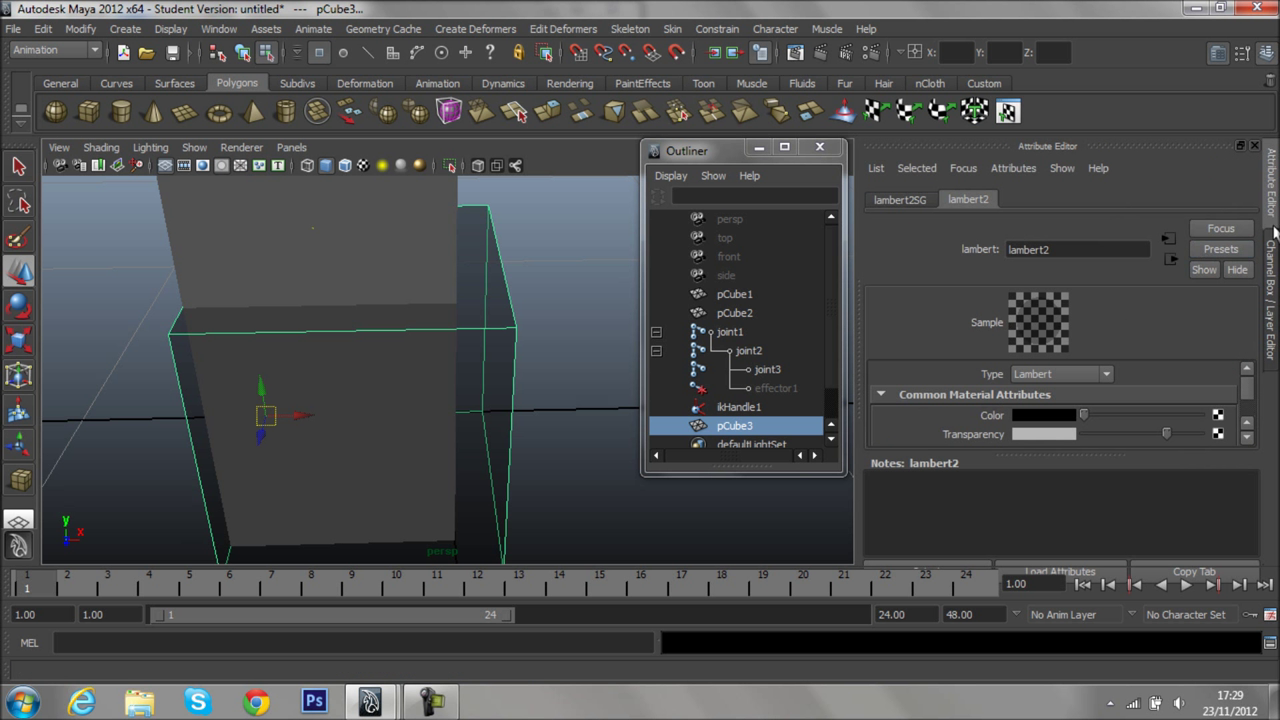
pyautogui.click(1270, 290)
pyautogui.scroll(1, 1125, 249)
pyautogui.scroll(3, 1125, 252)
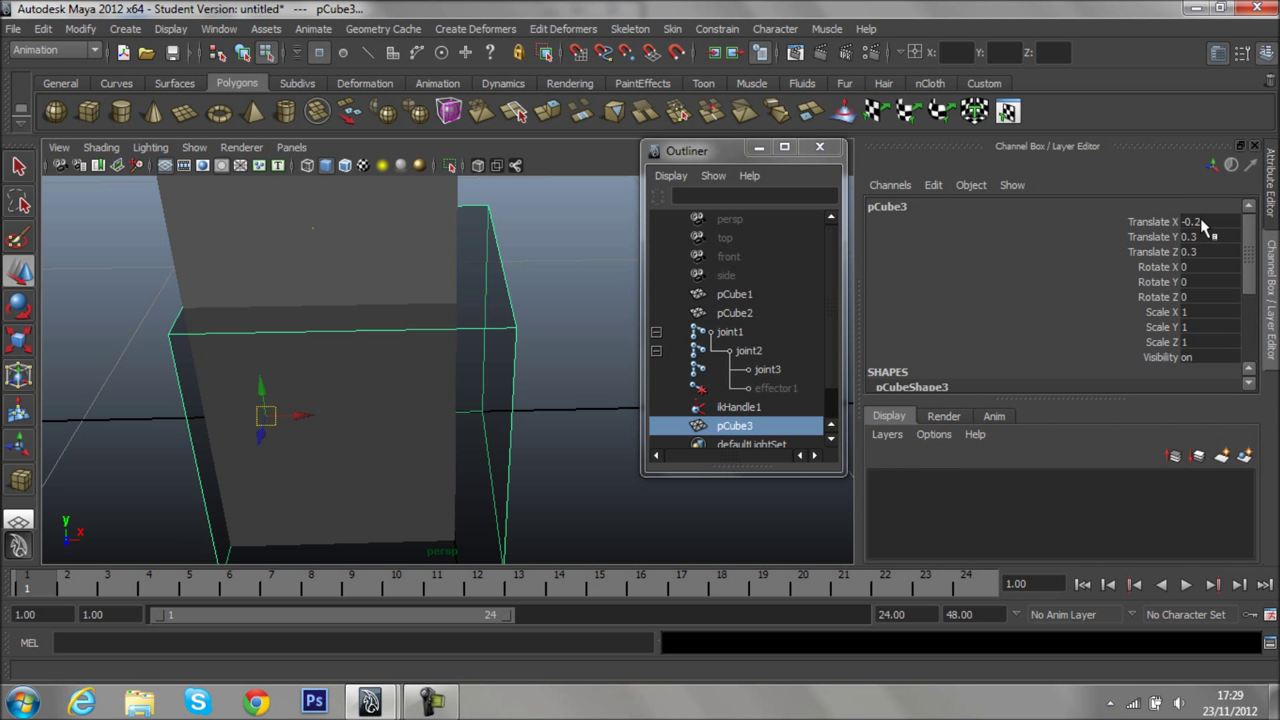
pyautogui.doubleClick(1218, 221)
pyautogui.write('0')
pyautogui.press('Return')
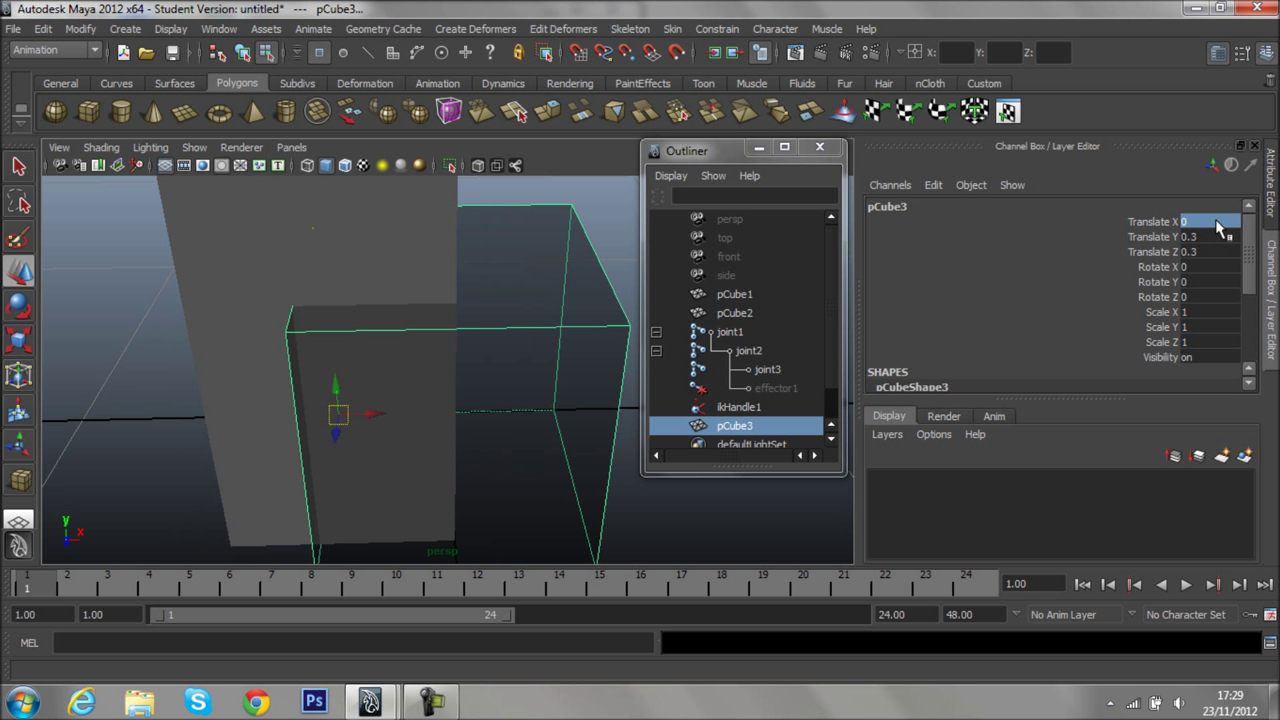
pyautogui.doubleClick(1195, 222)
pyautogui.press('Return')
pyautogui.doubleClick(1214, 222)
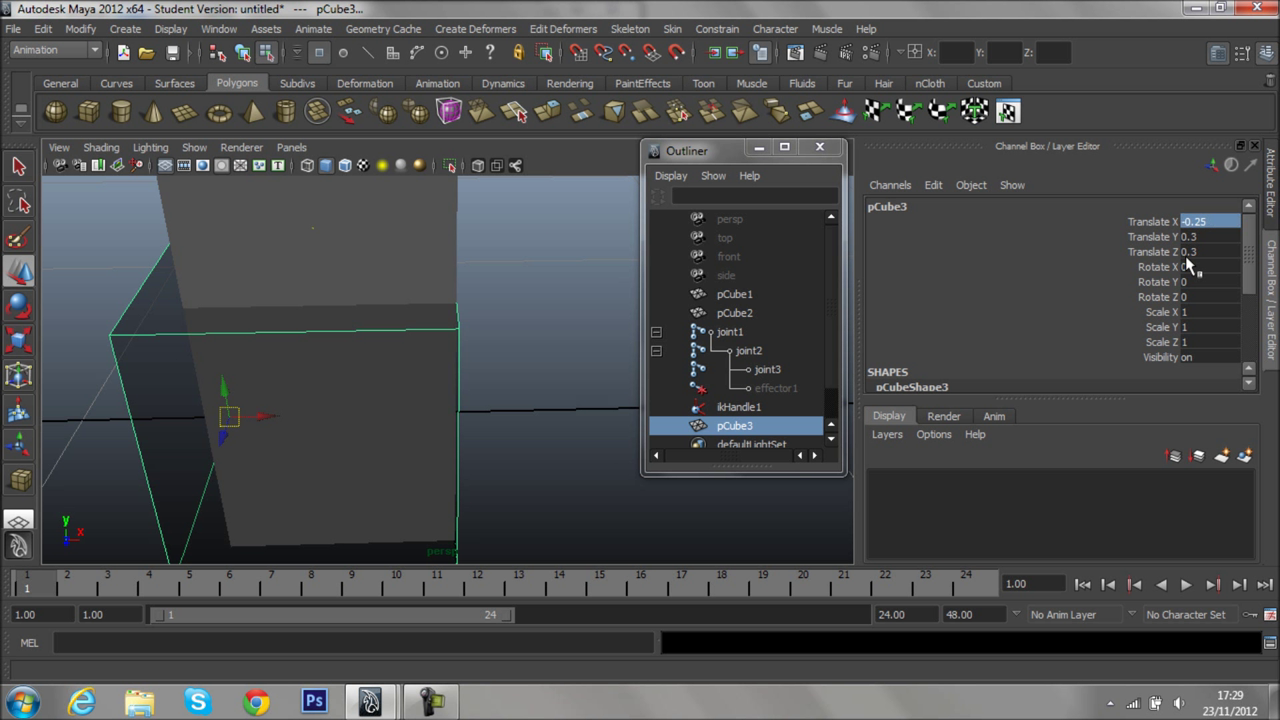
pyautogui.press('Return')
# Set pCube3's Translate Z to 0.25, placing it under the column's base.
pyautogui.moveTo(560, 370)
pyautogui.keyDown('alt'); pyautogui.mouseDown()
pyautogui.moveTo(383, 372)
pyautogui.moveTo(331, 326)
pyautogui.mouseUp(); pyautogui.keyUp('alt')
pyautogui.moveTo(331, 326)
pyautogui.keyDown('alt'); pyautogui.mouseDown(button='middle')
pyautogui.moveTo(406, 432)
pyautogui.moveTo(410, 410)
pyautogui.mouseUp(button='middle'); pyautogui.keyUp('alt')
pyautogui.click(1203, 254)
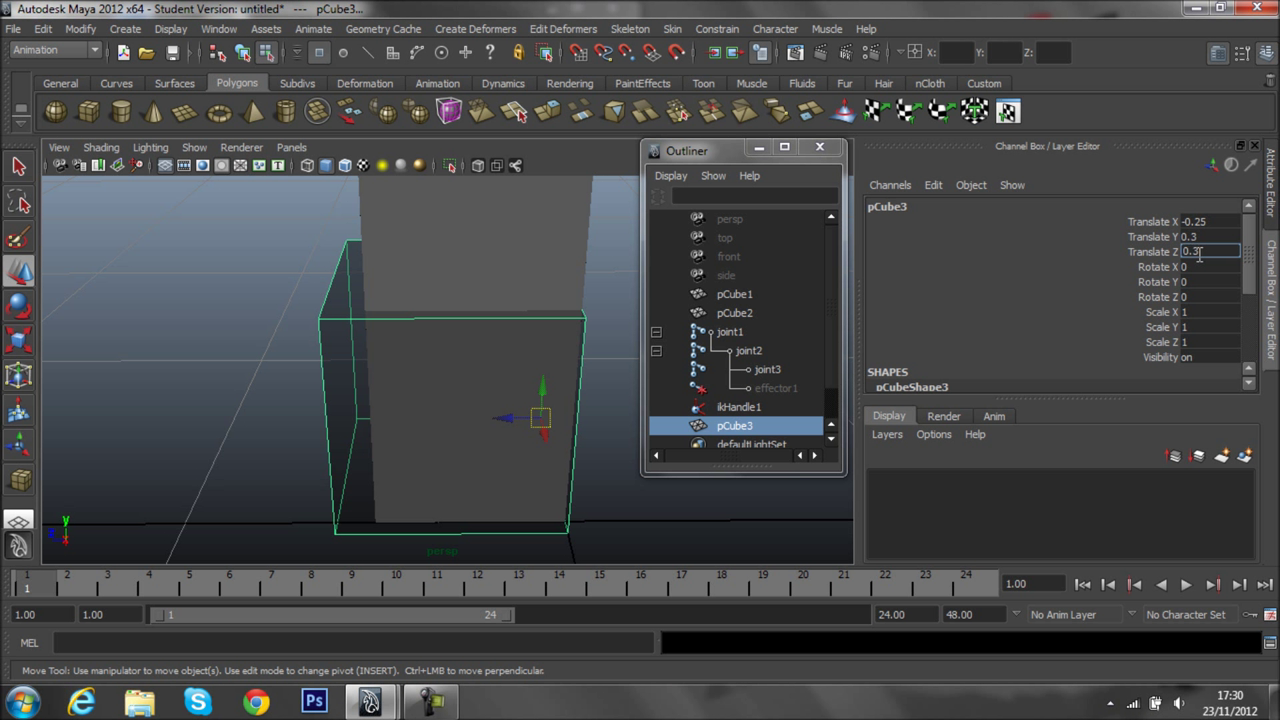
pyautogui.write('0.25')
pyautogui.press('Return')
pyautogui.moveTo(640, 420)
pyautogui.keyDown('alt'); pyautogui.mouseDown()
pyautogui.moveTo(591, 420)
pyautogui.moveTo(583, 346)
pyautogui.moveTo(397, 366)
pyautogui.moveTo(363, 417)
pyautogui.moveTo(360, 486)
pyautogui.moveTo(474, 572)
pyautogui.moveTo(651, 457)
pyautogui.moveTo(714, 491)
pyautogui.moveTo(766, 420)
pyautogui.moveTo(830, 369)
pyautogui.moveTo(457, 449)
pyautogui.mouseUp(); pyautogui.keyUp('alt')
pyautogui.scroll(3, 457, 440)
pyautogui.scroll(3, 477, 351)
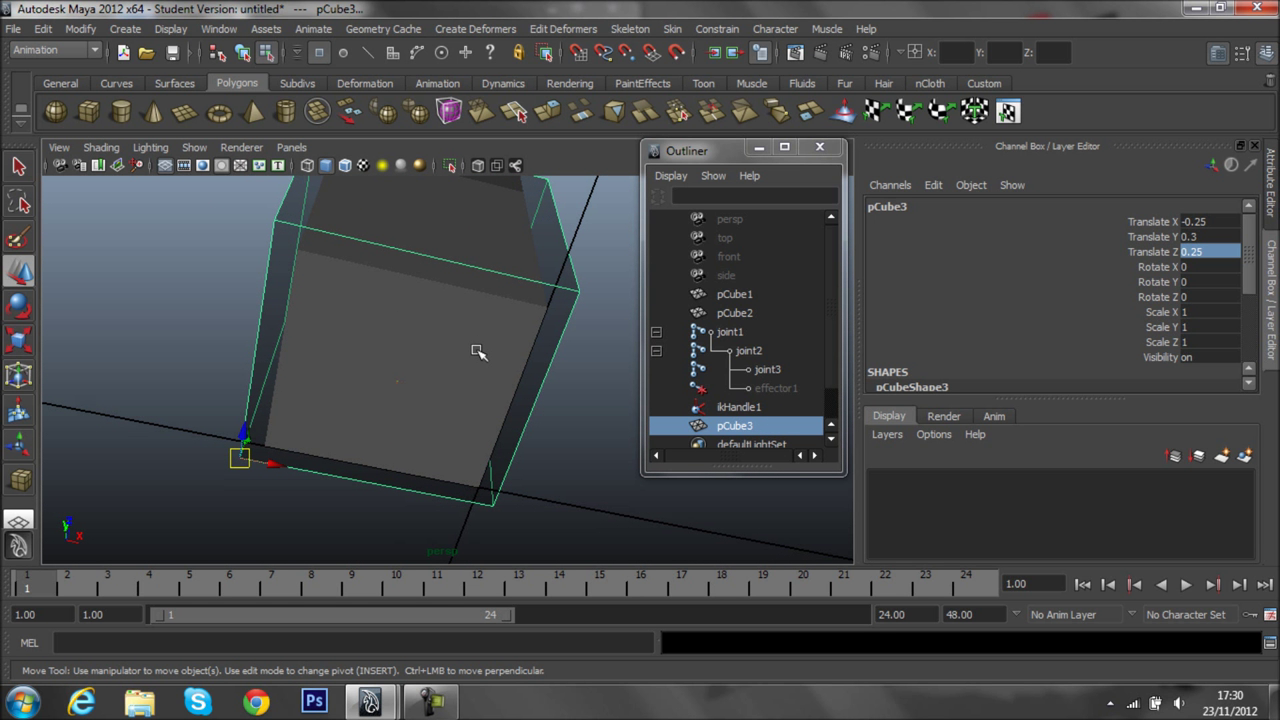
# Drag pCube3's pivot to its bottom-face centre and orbit to see both boxes.
pyautogui.press('Insert')
pyautogui.moveTo(262, 460); pyautogui.dragTo(367, 407)
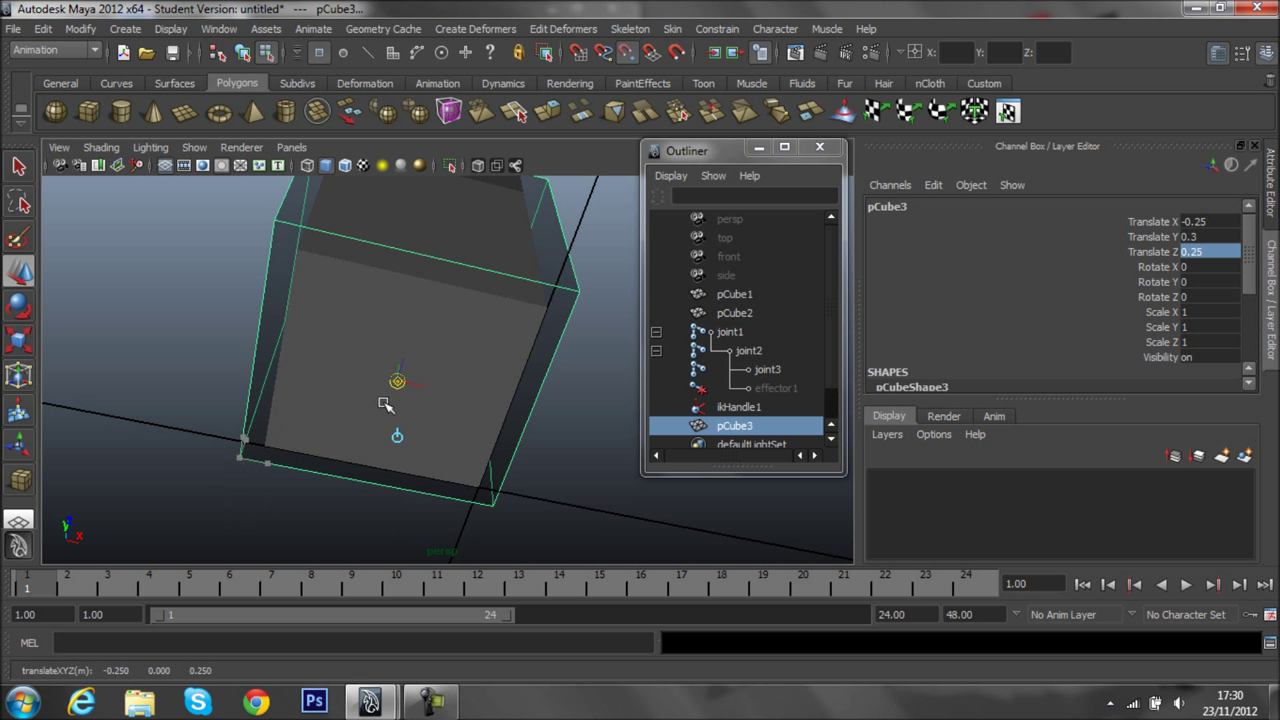
pyautogui.press('Insert')
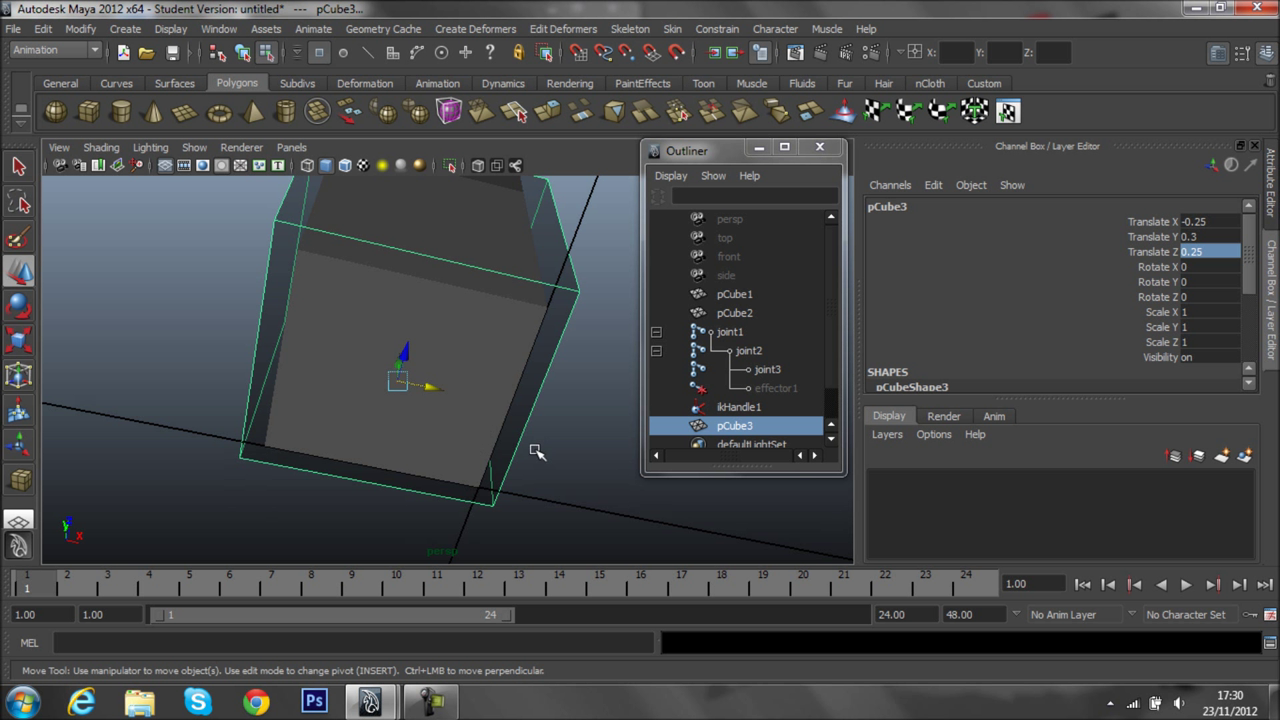
pyautogui.moveTo(476, 404)
pyautogui.keyDown('alt'); pyautogui.mouseDown()
pyautogui.moveTo(691, 528)
pyautogui.moveTo(668, 517)
pyautogui.mouseUp(); pyautogui.keyUp('alt')
pyautogui.moveTo(533, 455)
pyautogui.keyDown('alt'); pyautogui.mouseDown()
pyautogui.moveTo(503, 486)
pyautogui.moveTo(480, 471)
pyautogui.moveTo(637, 471)
pyautogui.moveTo(585, 487)
pyautogui.moveTo(451, 423)
pyautogui.moveTo(543, 440)
pyautogui.moveTo(560, 486)
pyautogui.moveTo(456, 472)
pyautogui.moveTo(522, 464)
pyautogui.mouseUp(); pyautogui.keyUp('alt')
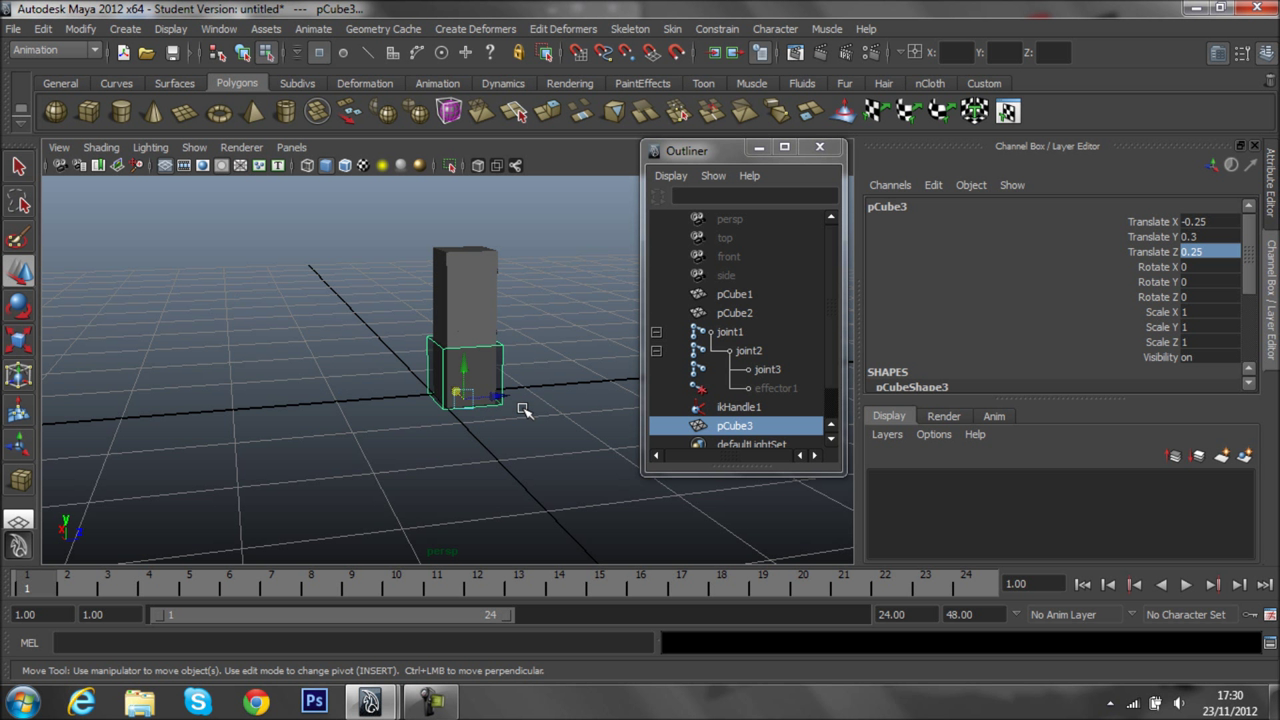
# Zoom and tumble the view to see the side of pCube3.
pyautogui.scroll(3, 523, 410)
pyautogui.scroll(3, 523, 418)
pyautogui.scroll(-2, 523, 420)
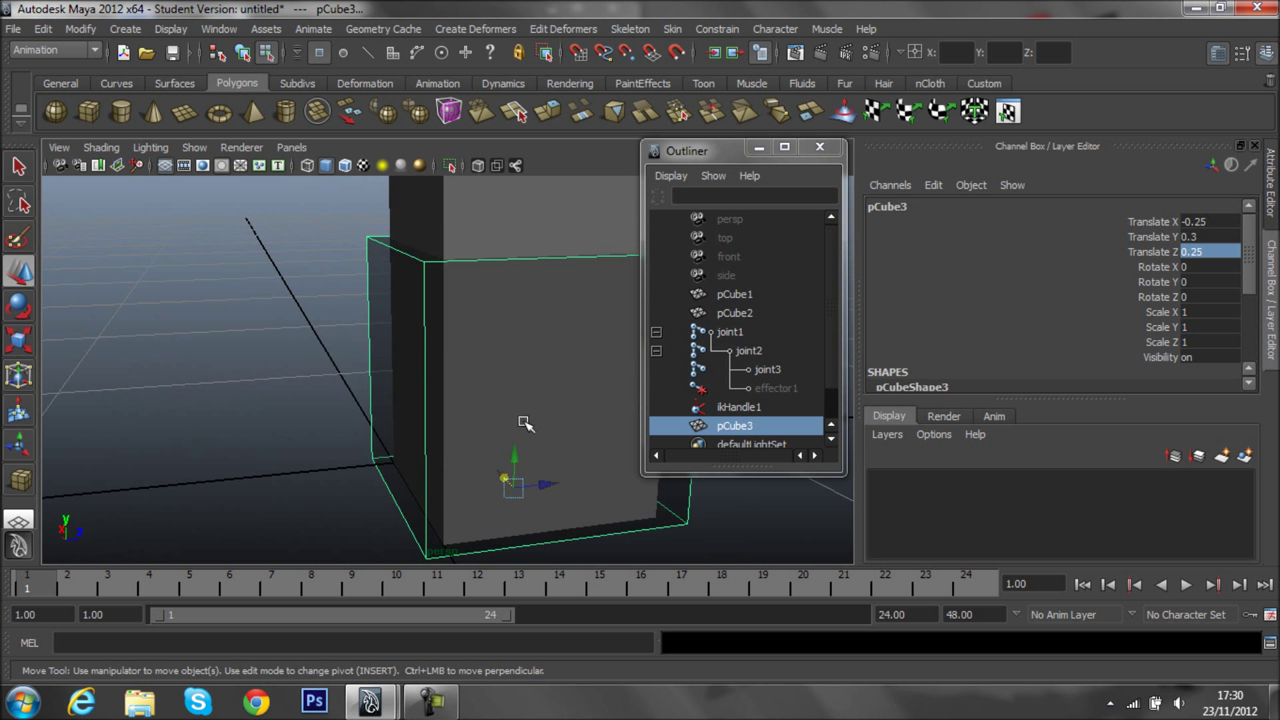
pyautogui.scroll(1, 473, 432)
pyautogui.keyDown('alt'); pyautogui.moveTo(473, 432); pyautogui.dragTo(385, 478); pyautogui.keyUp('alt')
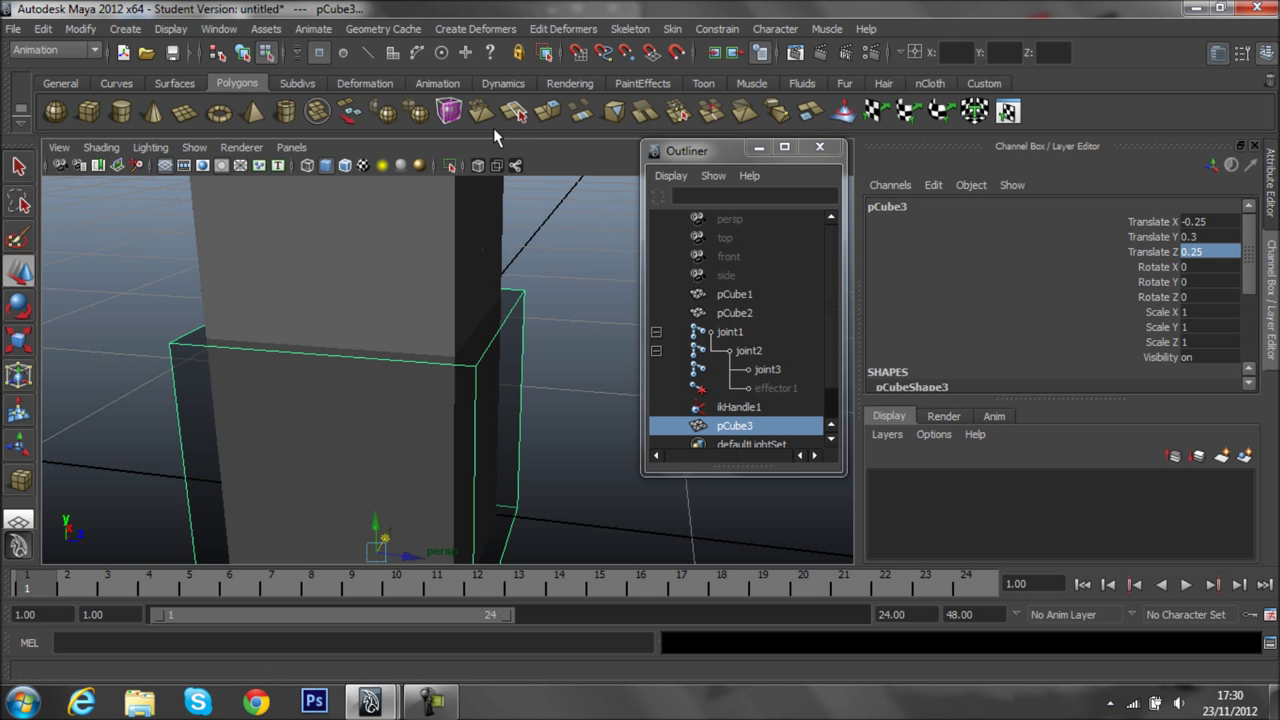
pyautogui.scroll(-2, 482, 169)
pyautogui.scroll(-3, 482, 333)
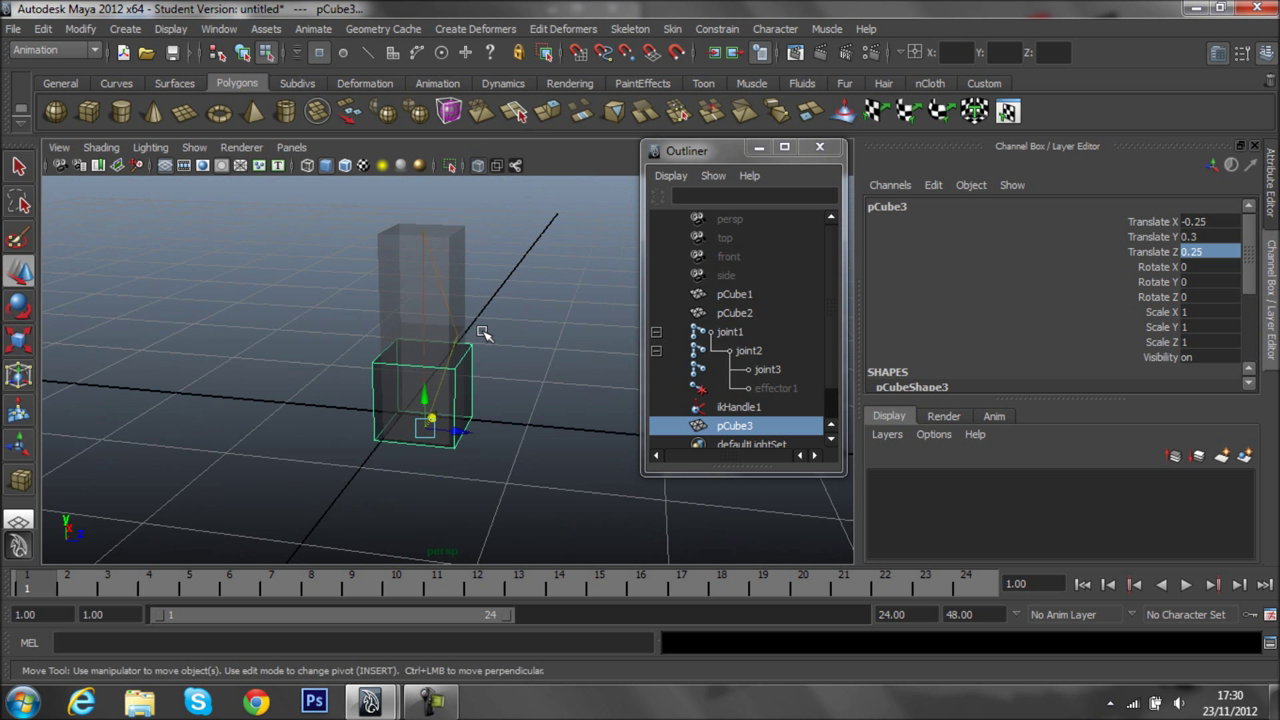
# Select pCube2, joint1, joint3 and ikHandle1 in turn in the Outliner, ending on pCube3.
pyautogui.click(737, 315)
pyautogui.click(735, 333)
pyautogui.click(745, 370)
pyautogui.click(749, 410)
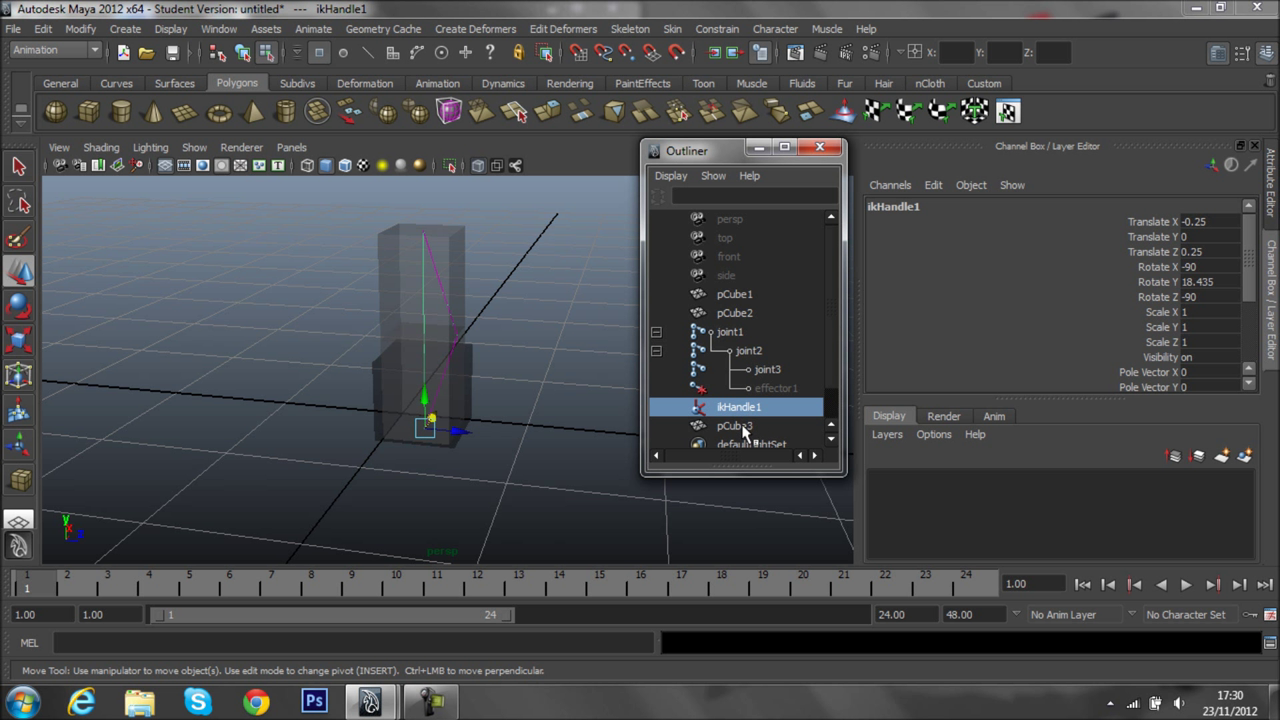
pyautogui.click(745, 430)
pyautogui.scroll(3, 537, 437)
pyautogui.scroll(3, 471, 443)
pyautogui.scroll(2, 526, 426)
# Add ikHandle1 to the pCube3 selection and apply Constrain > Point.
pyautogui.scroll(1, 450, 376)
pyautogui.keyDown('ctrl'); pyautogui.click(729, 410); pyautogui.keyUp('ctrl')
pyautogui.scroll(-5, 537, 417)
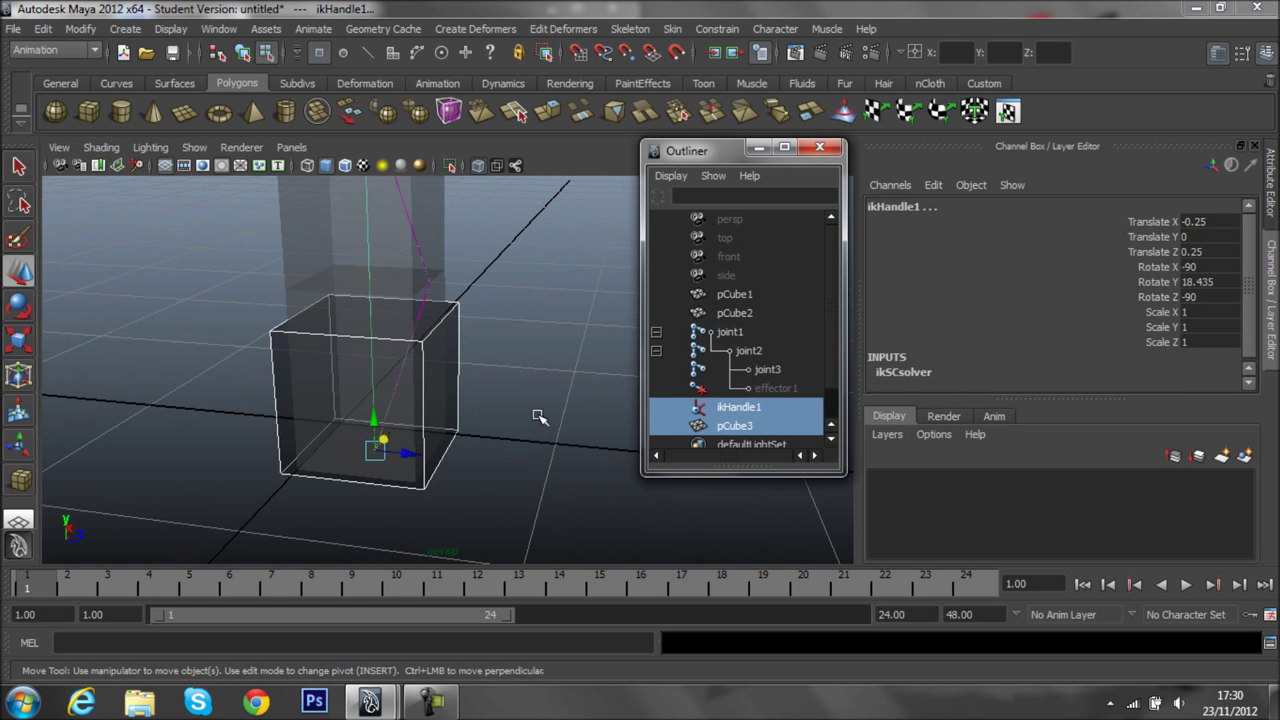
pyautogui.moveTo(573, 300)
pyautogui.keyDown('alt'); pyautogui.mouseDown(button='middle')
pyautogui.moveTo(509, 400)
pyautogui.moveTo(486, 309)
pyautogui.mouseUp(button='middle'); pyautogui.keyUp('alt')
pyautogui.click(637, 37)
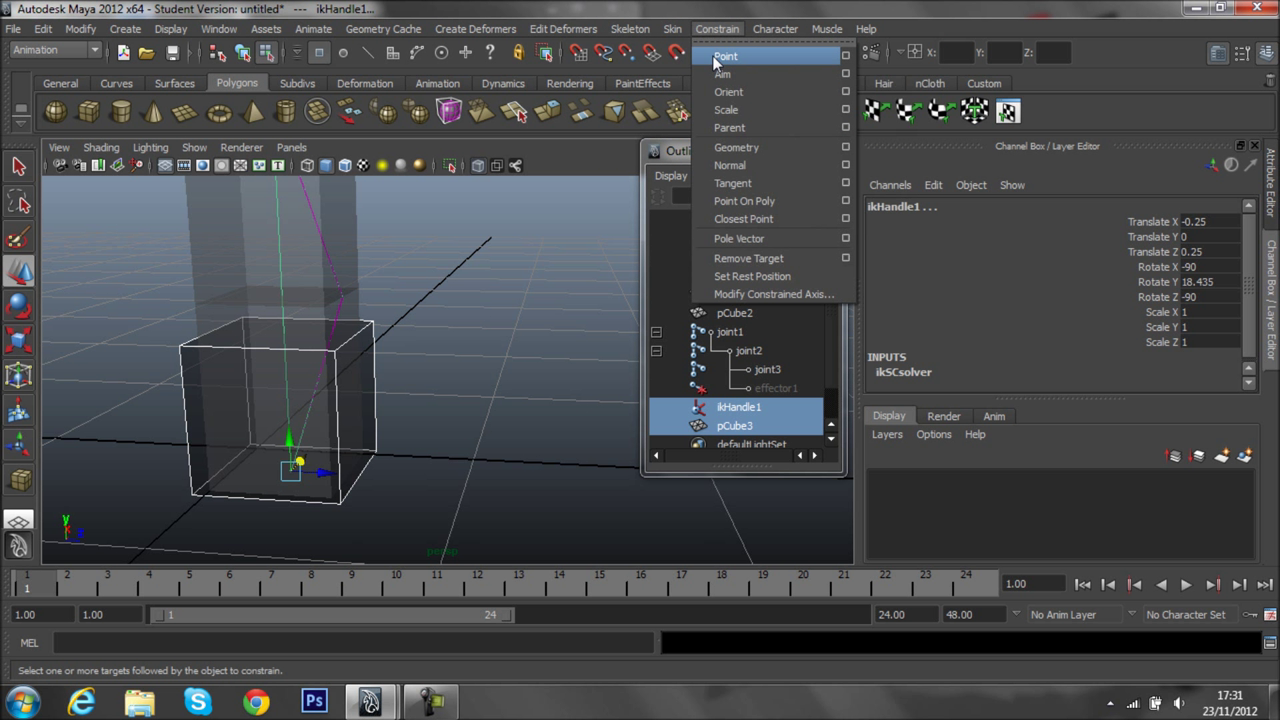
pyautogui.click(712, 56)
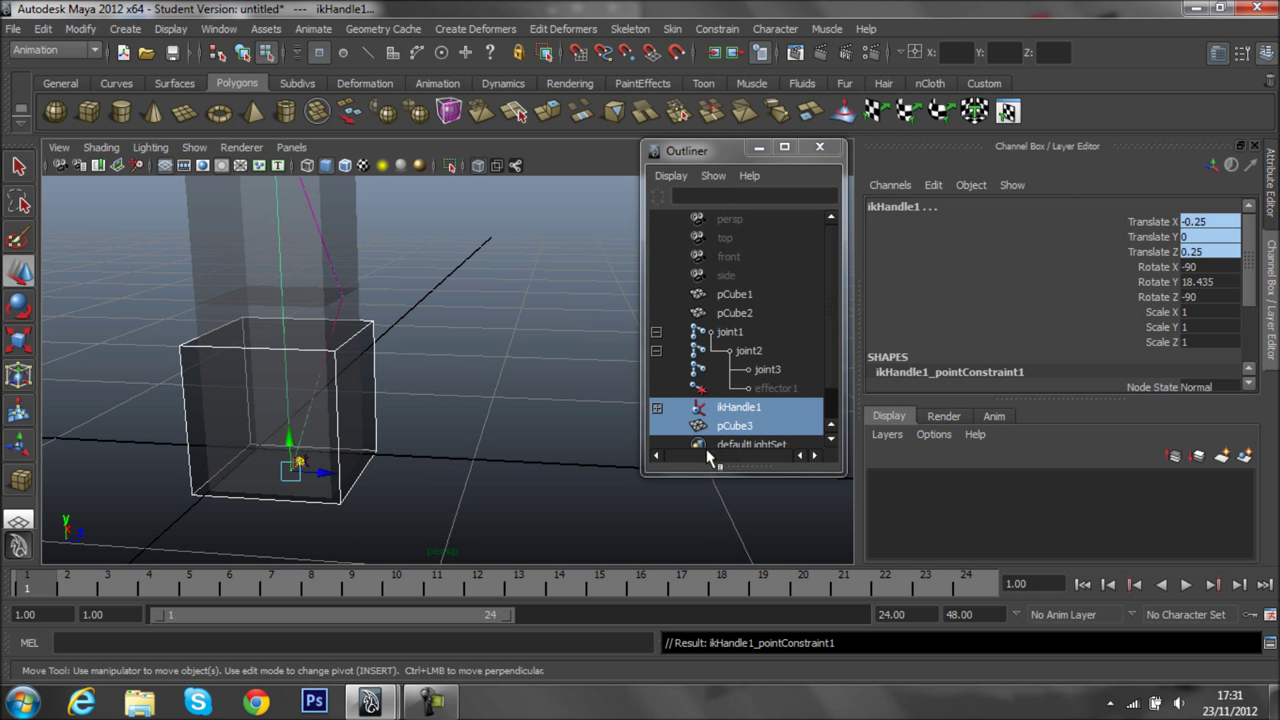
pyautogui.click(728, 428)
pyautogui.scroll(-5, 412, 425)
pyautogui.moveTo(400, 405)
pyautogui.mouseDown()
pyautogui.moveTo(398, 356)
pyautogui.moveTo(392, 375)
pyautogui.mouseUp()
# Test-drag pCube3 several times with undos, then leave it at Translate Z 1.
pyautogui.hotkey('ctrl', 'z')
pyautogui.scroll(5, 419, 427)
pyautogui.moveTo(331, 469); pyautogui.dragTo(593, 488)
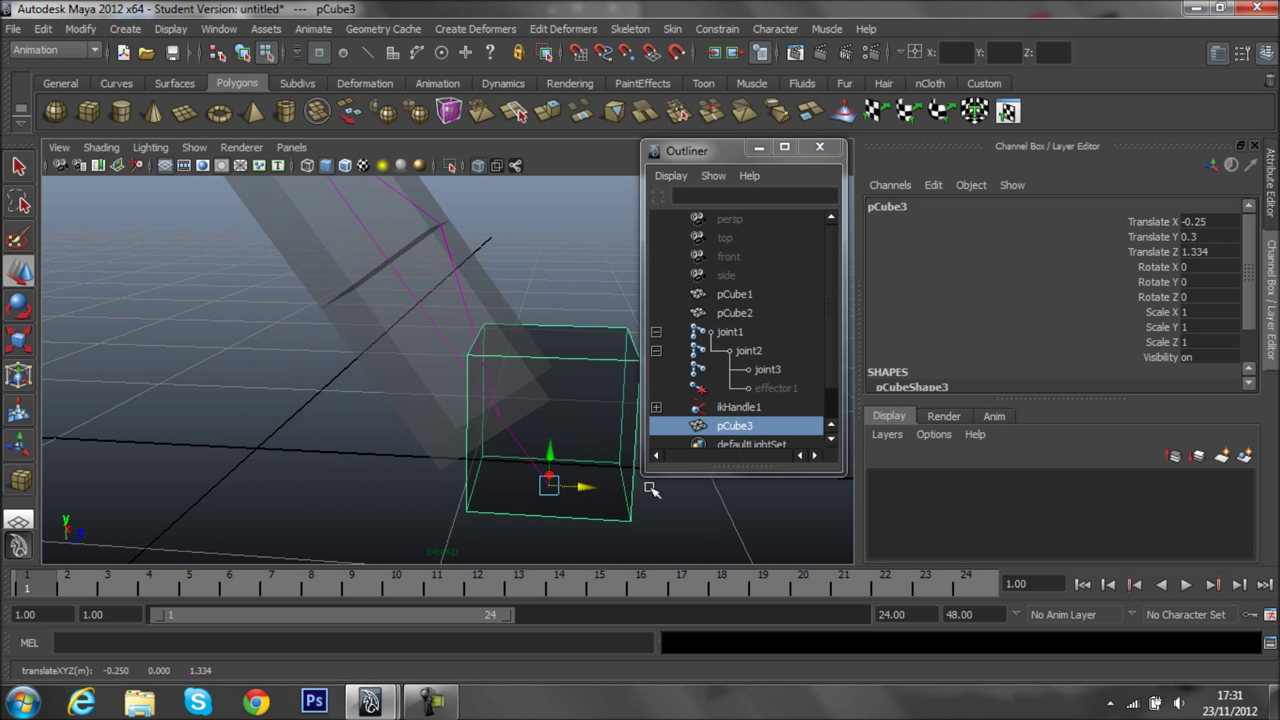
pyautogui.hotkey('ctrl', 'z')
pyautogui.hotkey('ctrl', 'z')
pyautogui.hotkey('ctrl', 'z')
pyautogui.hotkey('ctrl', 'z')
pyautogui.moveTo(360, 425)
pyautogui.mouseDown()
pyautogui.moveTo(480, 345)
pyautogui.moveTo(481, 318)
pyautogui.mouseUp()
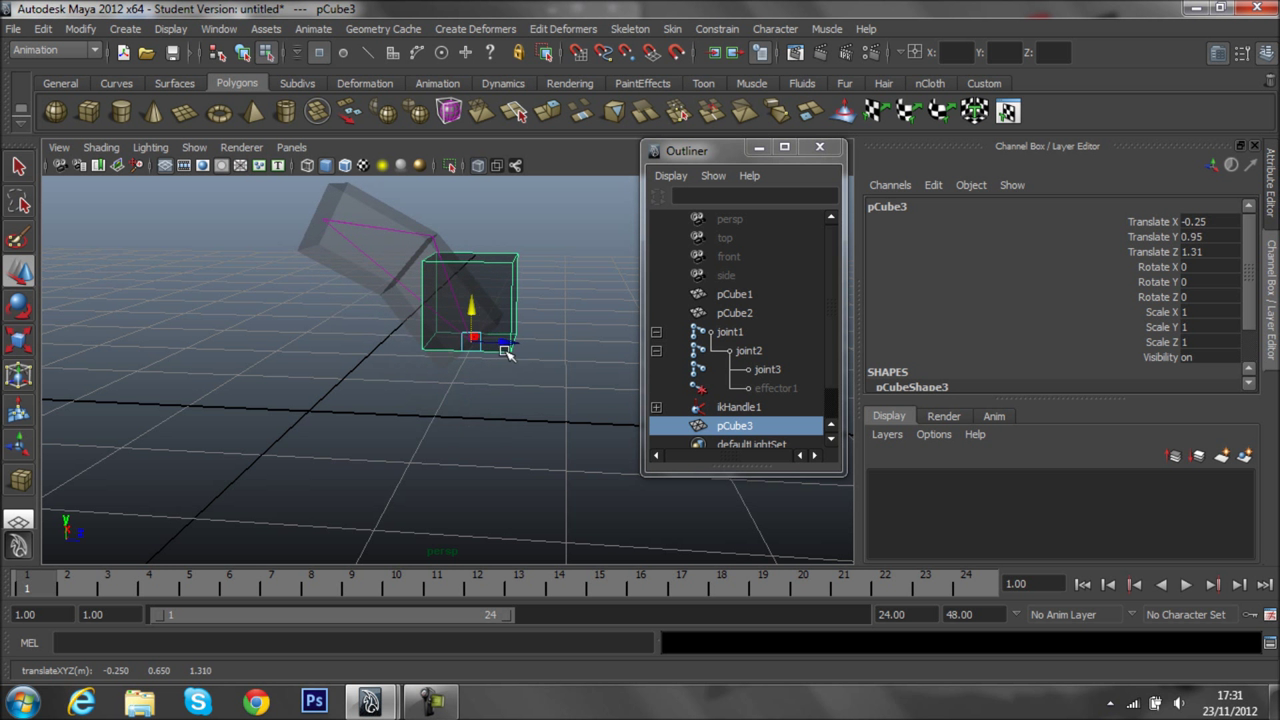
pyautogui.hotkey('ctrl', 'z')
pyautogui.hotkey('ctrl', 'z')
pyautogui.moveTo(377, 425)
pyautogui.mouseDown()
pyautogui.moveTo(574, 429)
pyautogui.moveTo(549, 449)
pyautogui.moveTo(549, 431)
pyautogui.moveTo(466, 429)
pyautogui.mouseUp()
pyautogui.hotkey('ctrl', 'z')
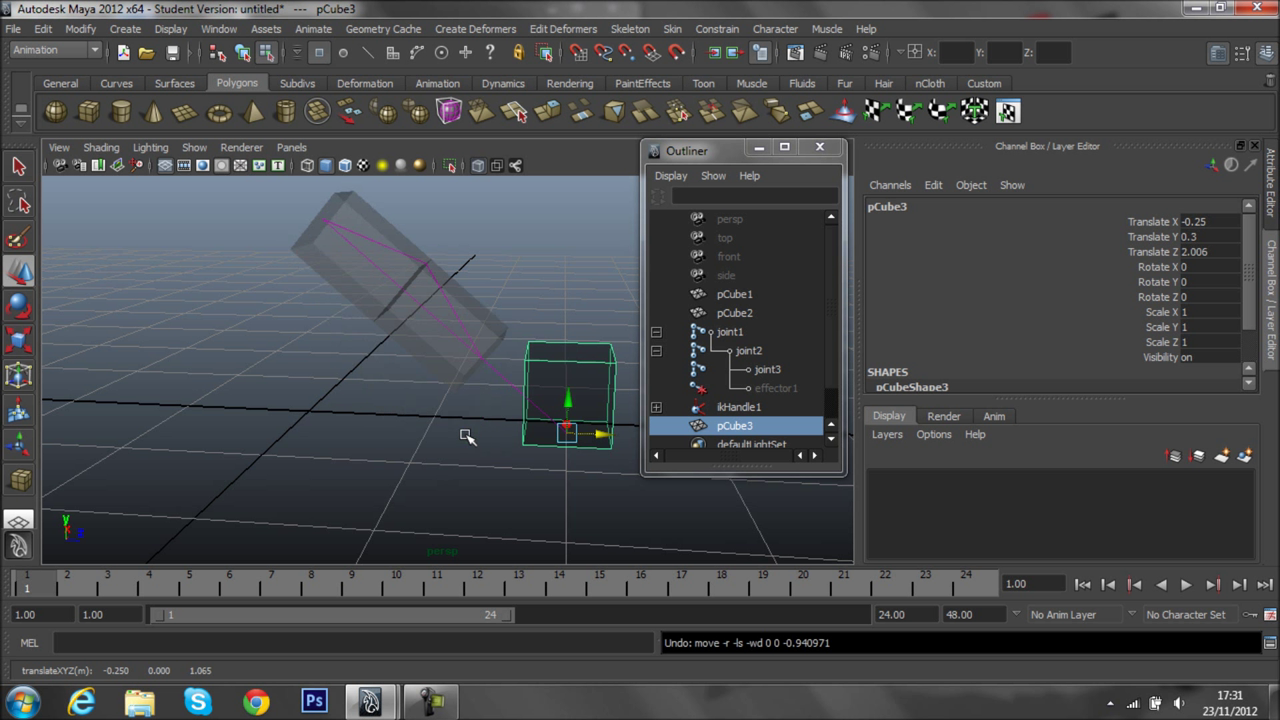
pyautogui.hotkey('ctrl', 'z')
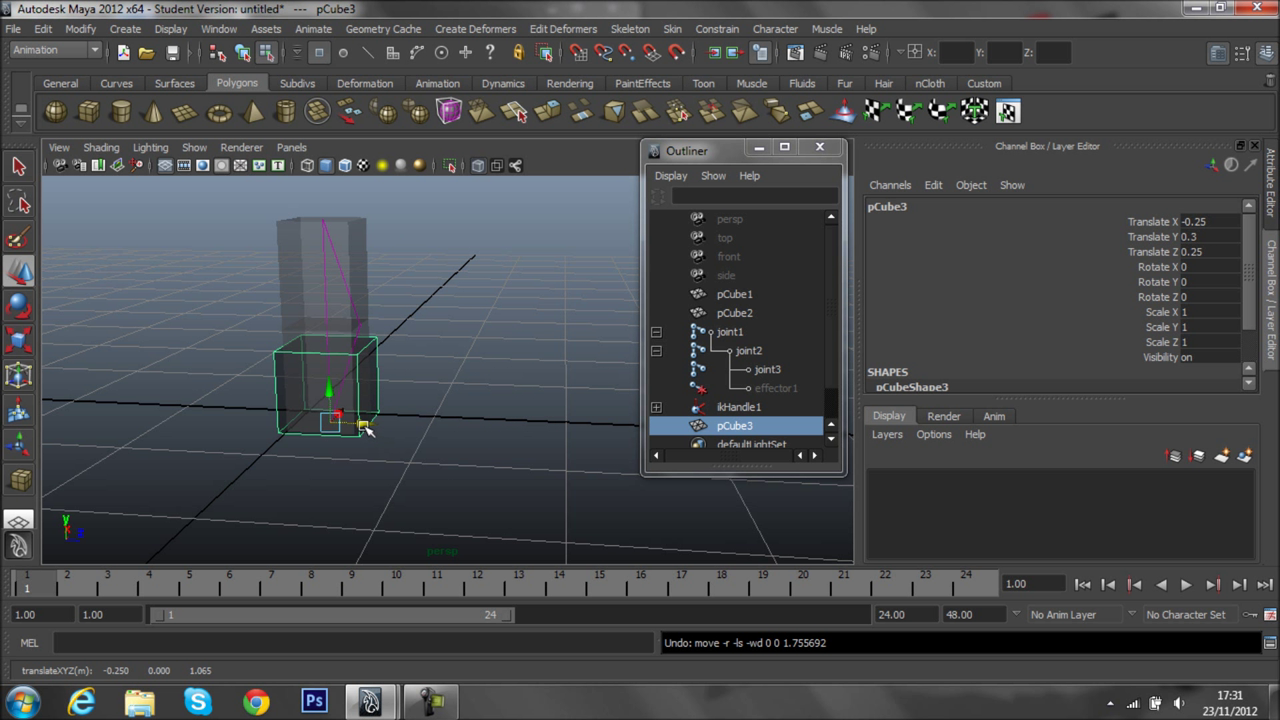
pyautogui.moveTo(365, 427); pyautogui.dragTo(421, 445)
pyautogui.scroll(2, 475, 465)
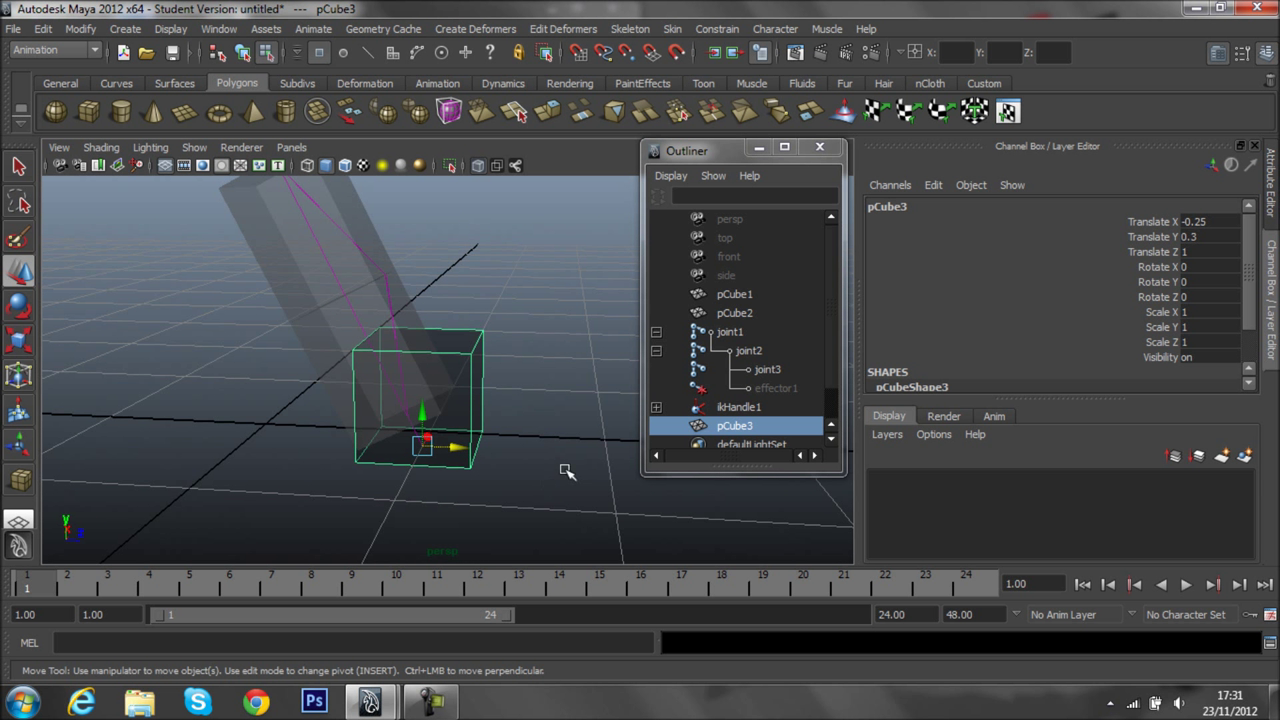
pyautogui.click(743, 332)
pyautogui.keyDown('ctrl'); pyautogui.click(742, 352); pyautogui.keyUp('ctrl')
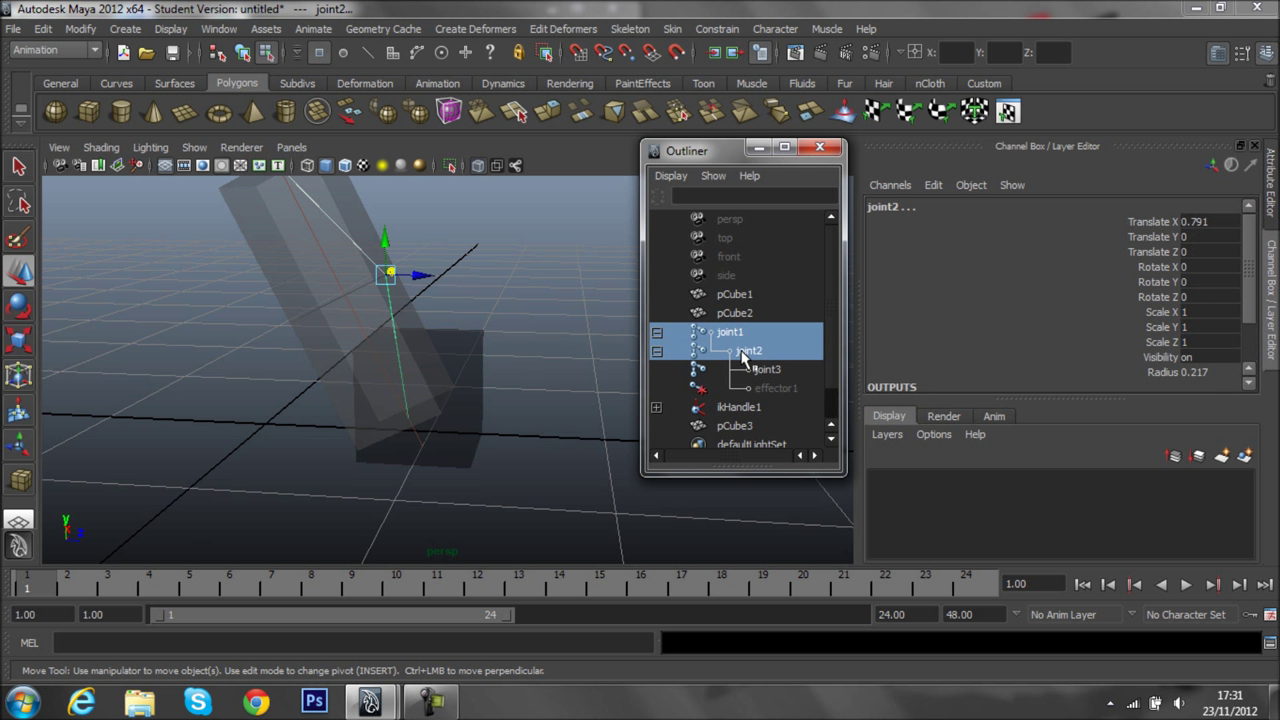
pyautogui.keyDown('shift'); pyautogui.click(740, 407); pyautogui.keyUp('shift')
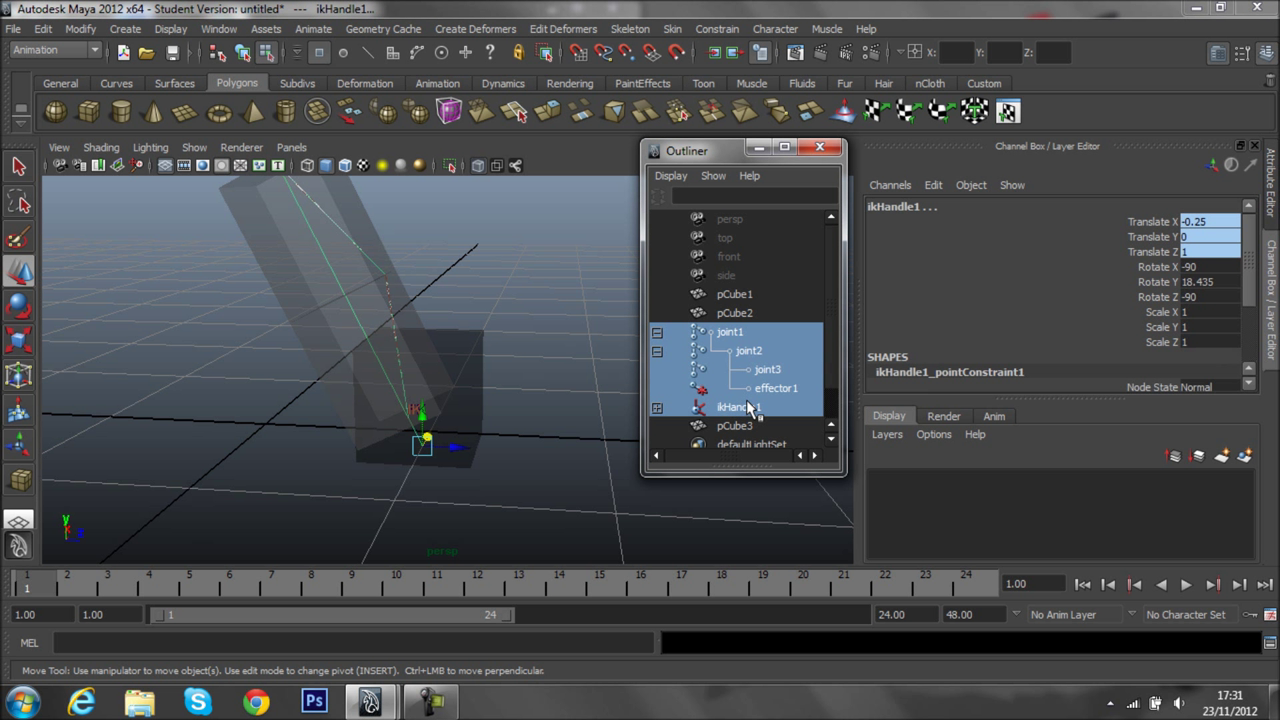
pyautogui.moveTo(435, 445); pyautogui.dragTo(560, 448)
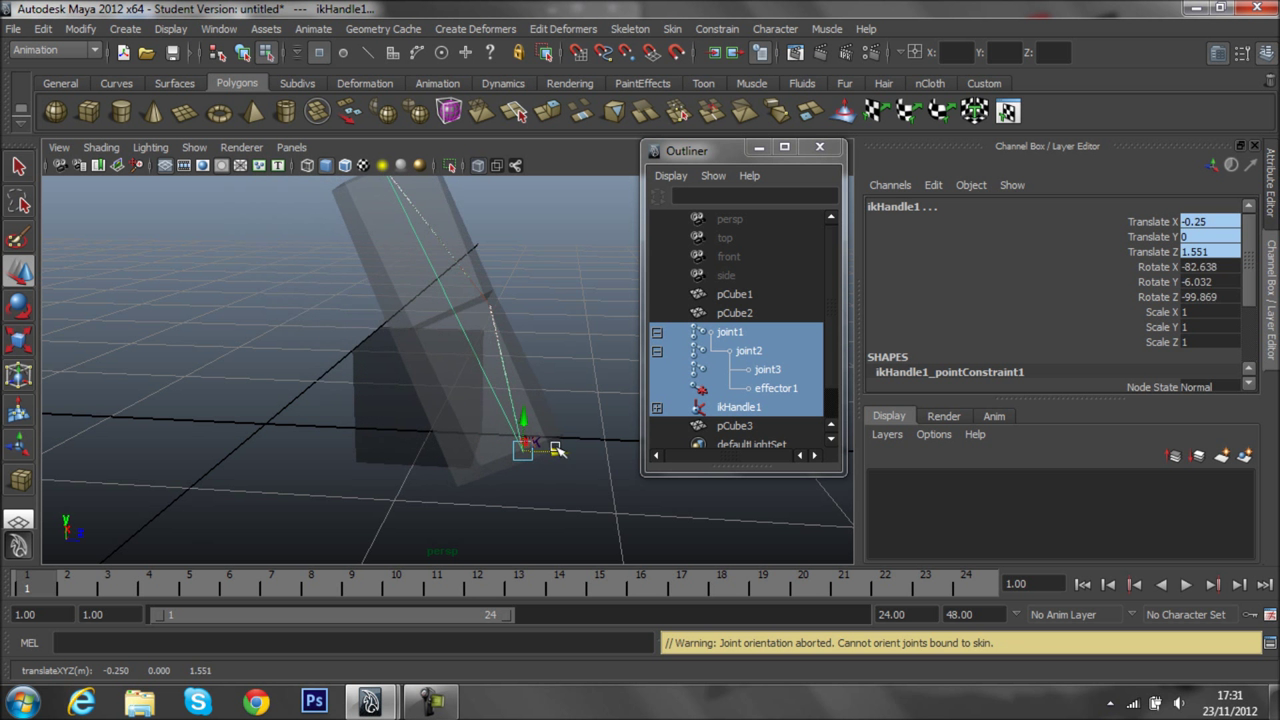
pyautogui.hotkey('ctrl', 'z')
pyautogui.click(737, 326)
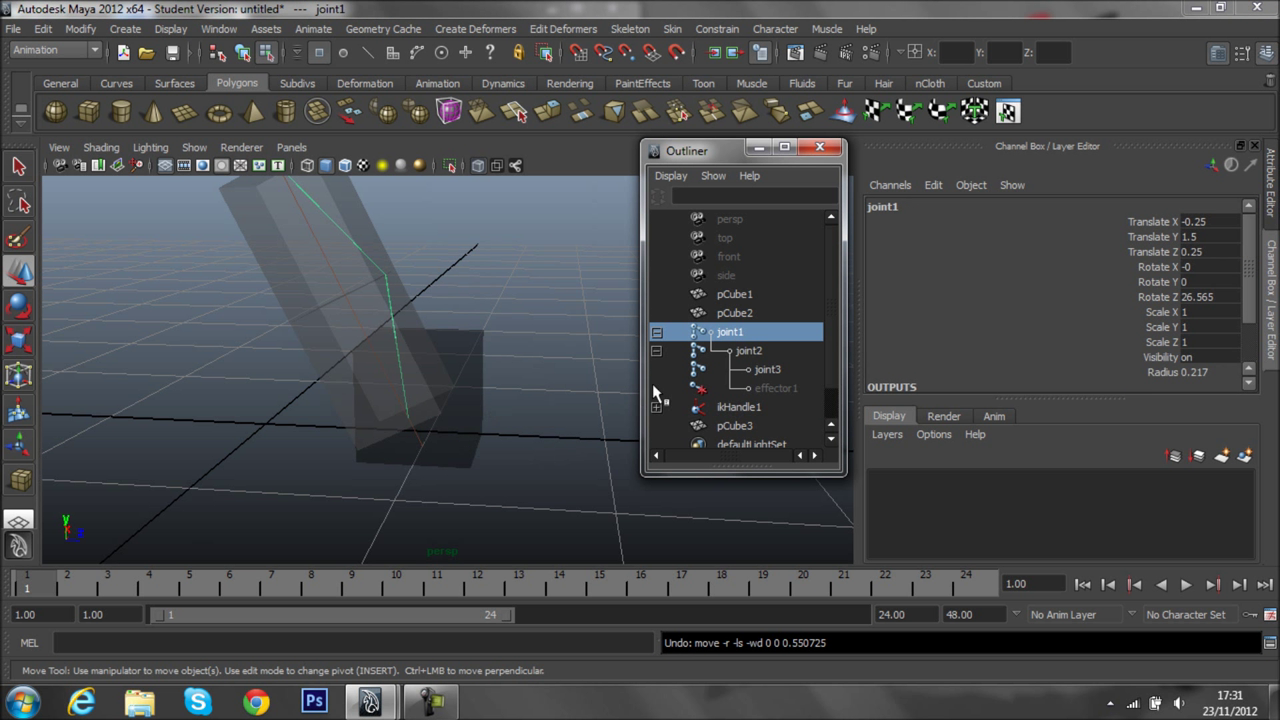
pyautogui.keyDown('shift'); pyautogui.click(748, 350); pyautogui.keyUp('shift')
pyautogui.keyDown('shift'); pyautogui.click(742, 370); pyautogui.keyUp('shift')
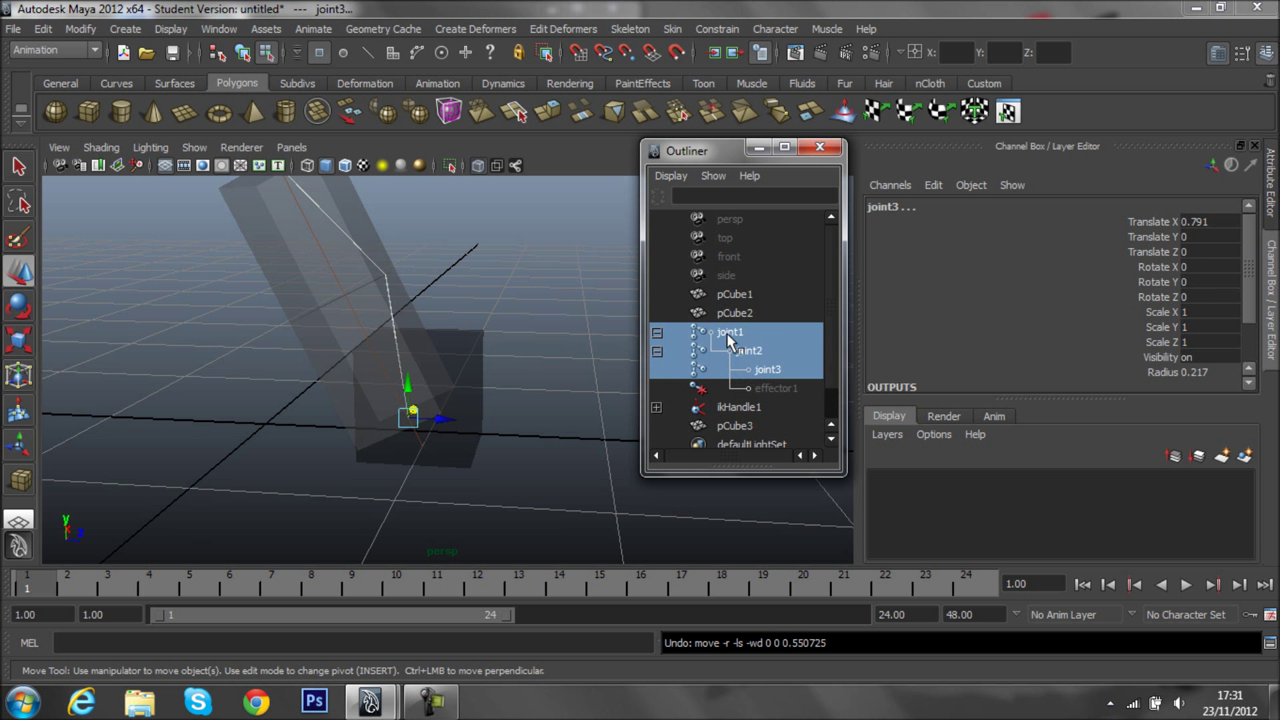
pyautogui.click(728, 335)
pyautogui.moveTo(430, 311)
pyautogui.keyDown('alt'); pyautogui.mouseDown()
pyautogui.moveTo(400, 257)
pyautogui.moveTo(530, 280)
pyautogui.moveTo(285, 245)
pyautogui.mouseUp(); pyautogui.keyUp('alt')
pyautogui.hotkey('ctrl', 'z')
pyautogui.scroll(3, 402, 331)
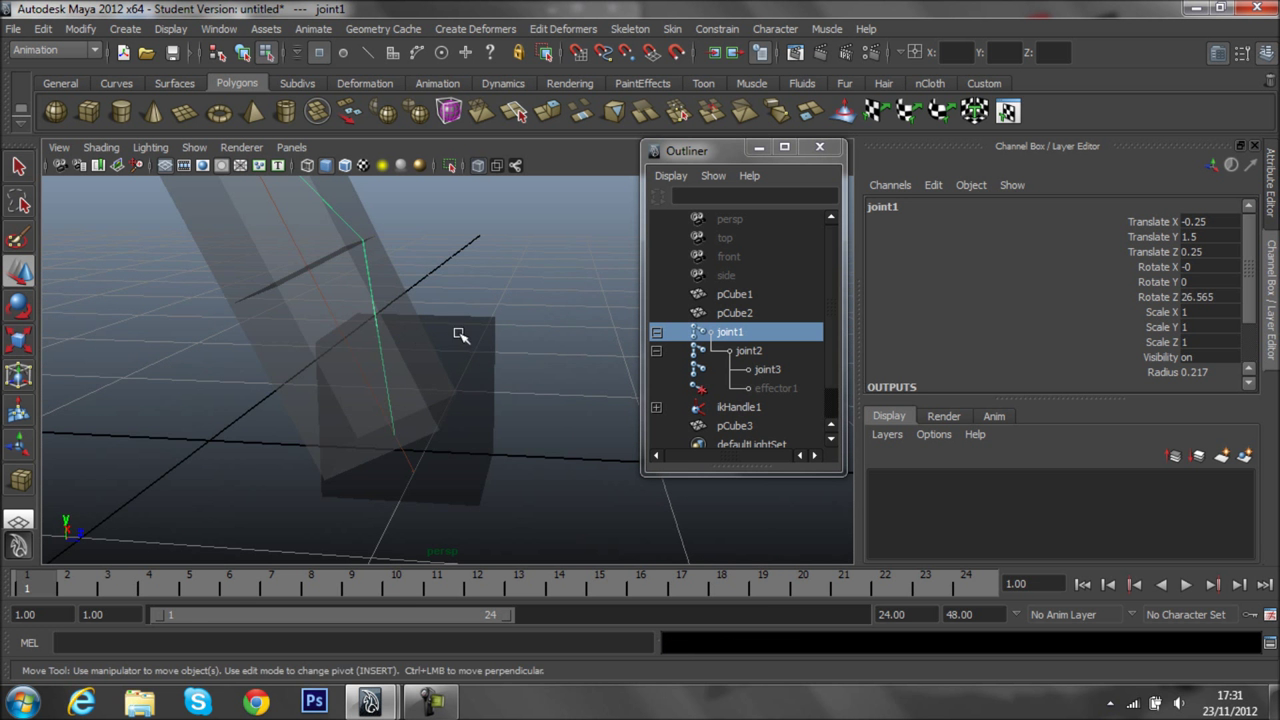
pyautogui.scroll(-1, 480, 342)
pyautogui.scroll(-1, 612, 340)
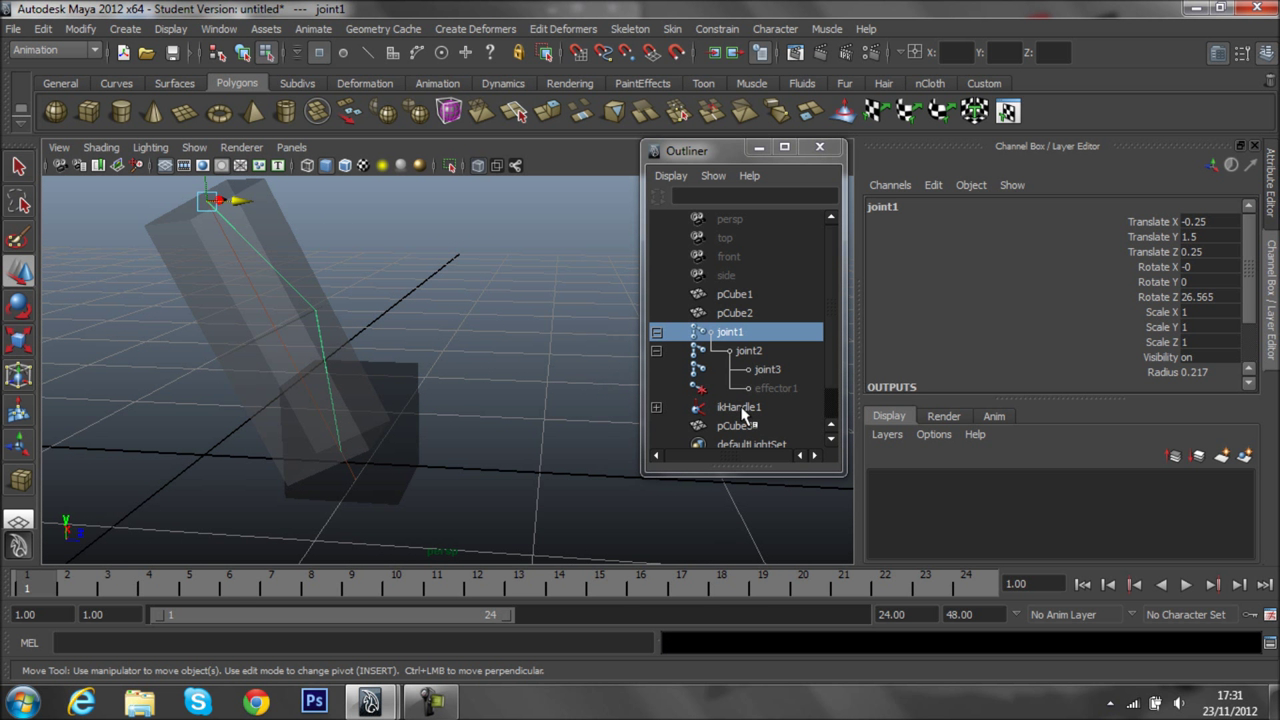
pyautogui.moveTo(218, 202)
pyautogui.mouseDown()
pyautogui.moveTo(268, 252)
pyautogui.moveTo(348, 282)
pyautogui.moveTo(572, 232)
pyautogui.moveTo(582, 212)
pyautogui.mouseUp()
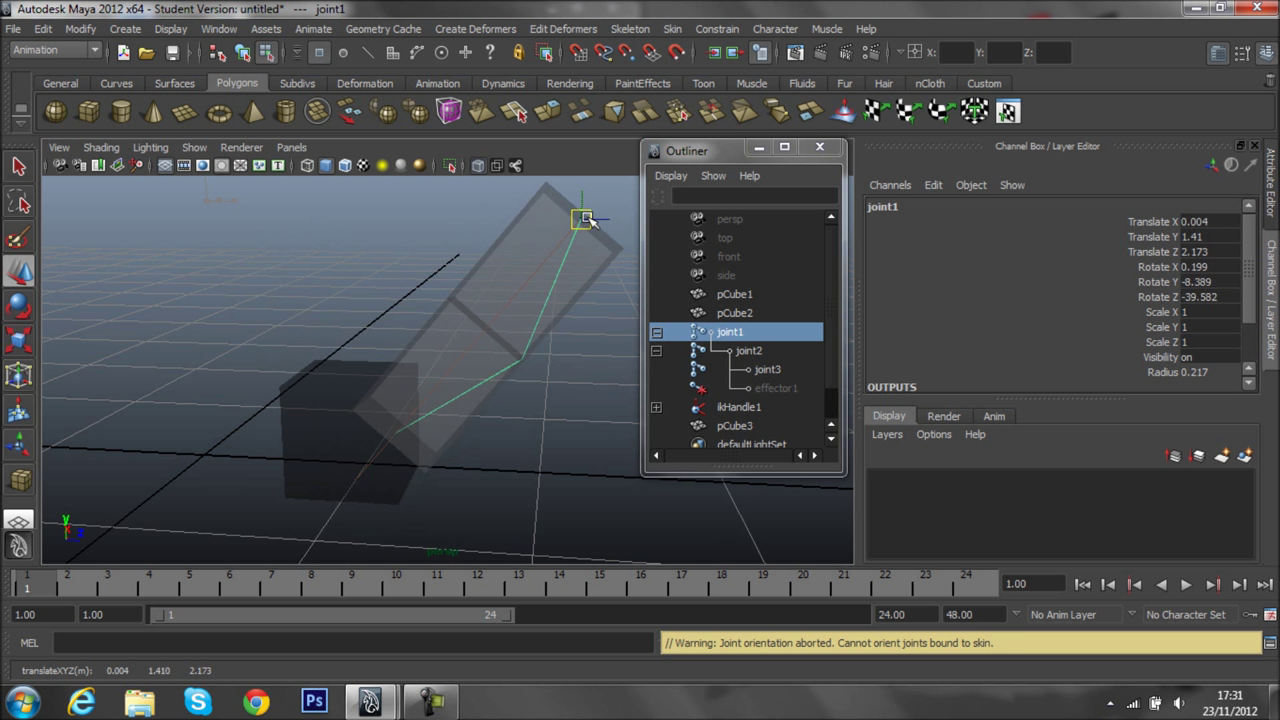
pyautogui.hotkey('ctrl', 'z')
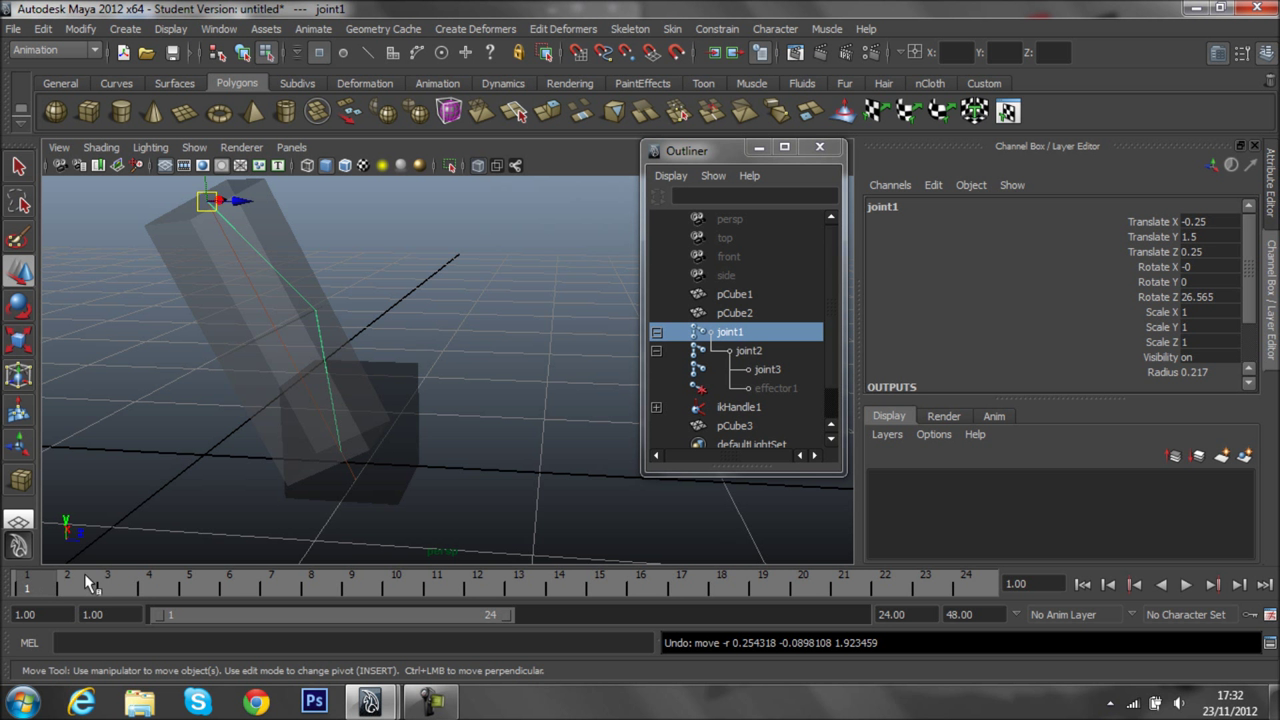
# Key joint1 at frame 1, then lean it the other way and preview the sway.
pyautogui.moveTo(402, 370)
pyautogui.keyDown('alt'); pyautogui.mouseDown()
pyautogui.moveTo(414, 360)
pyautogui.moveTo(450, 390)
pyautogui.mouseUp(); pyautogui.keyUp('alt')
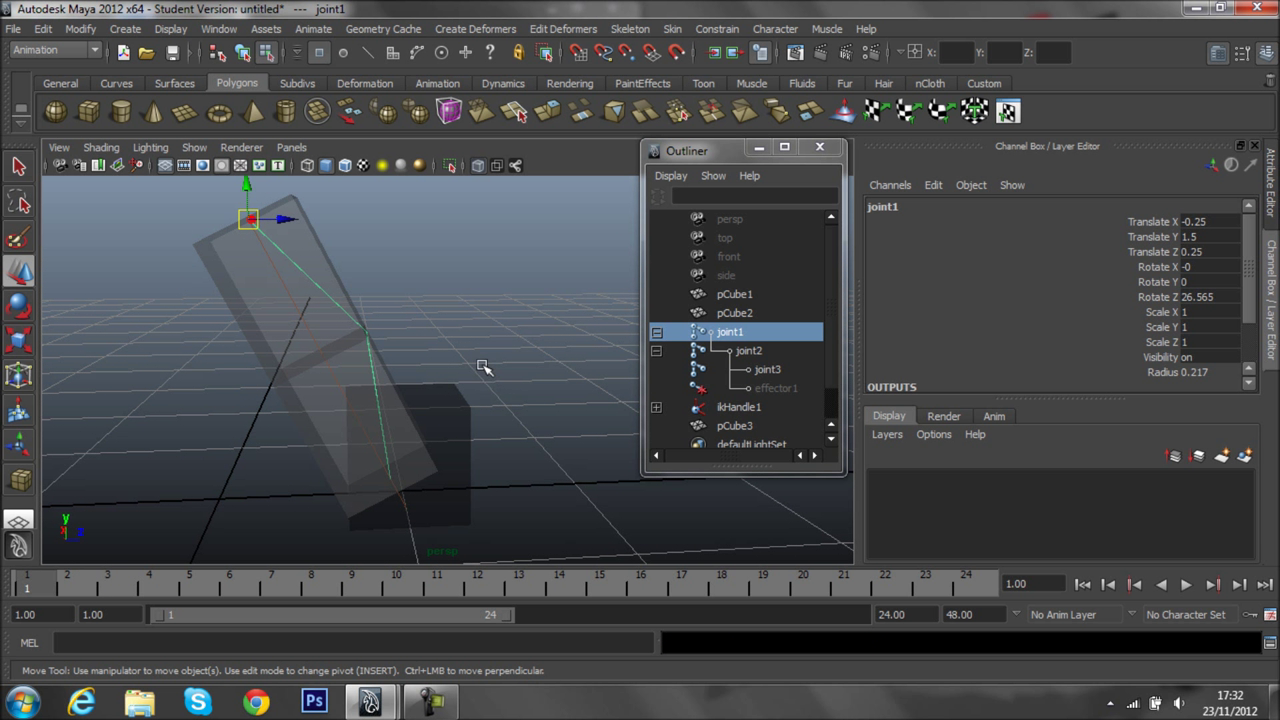
pyautogui.press('s')
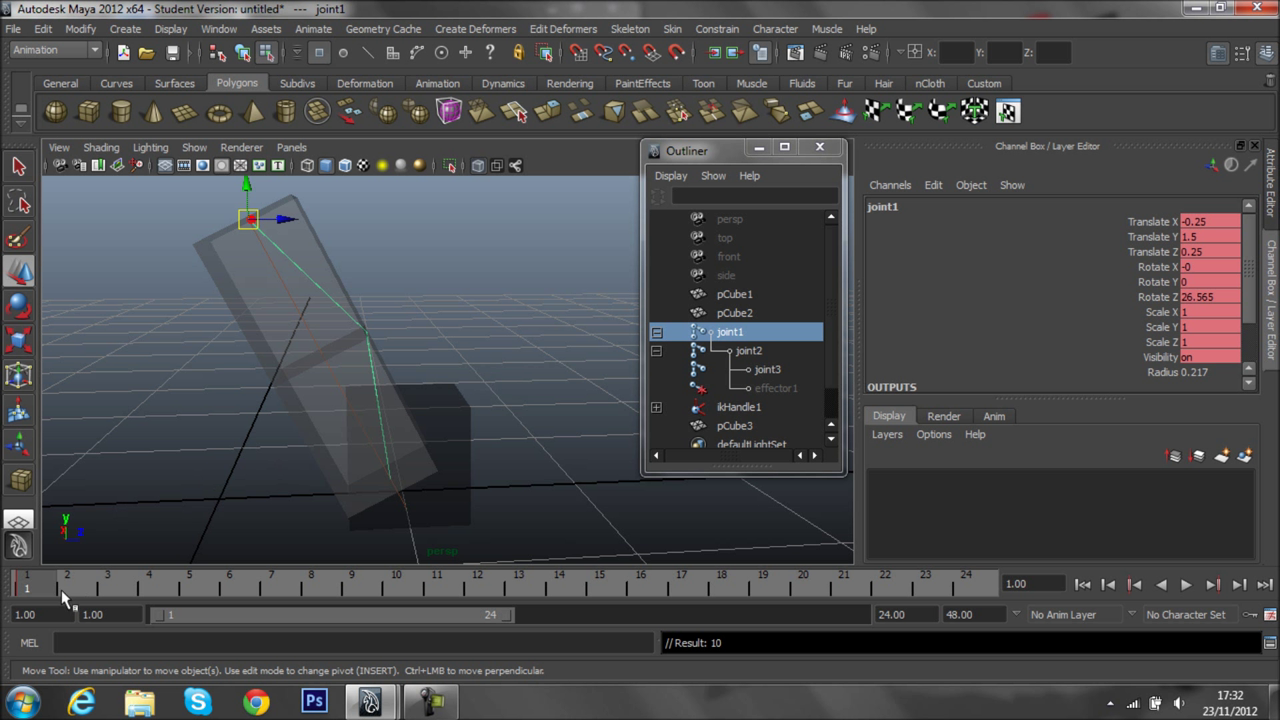
pyautogui.hotkey('alt', 'v')
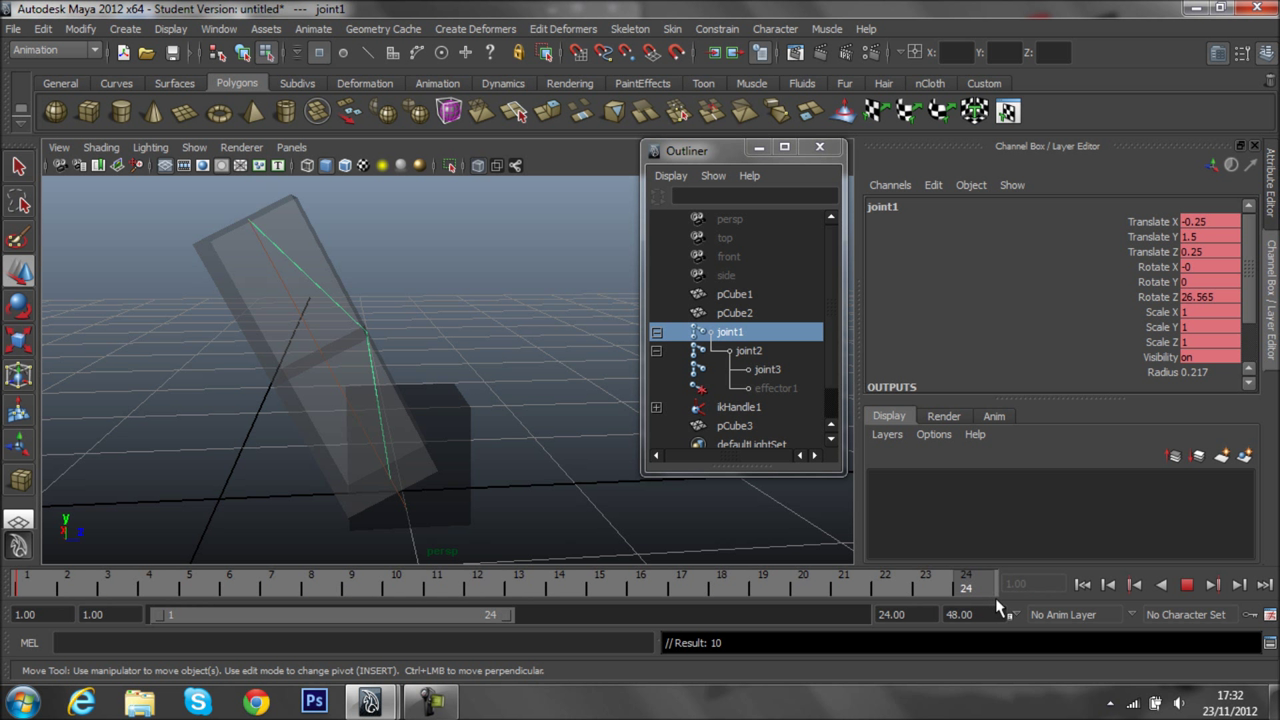
pyautogui.moveTo(283, 216)
pyautogui.mouseDown()
pyautogui.moveTo(558, 205)
pyautogui.moveTo(549, 222)
pyautogui.mouseUp()
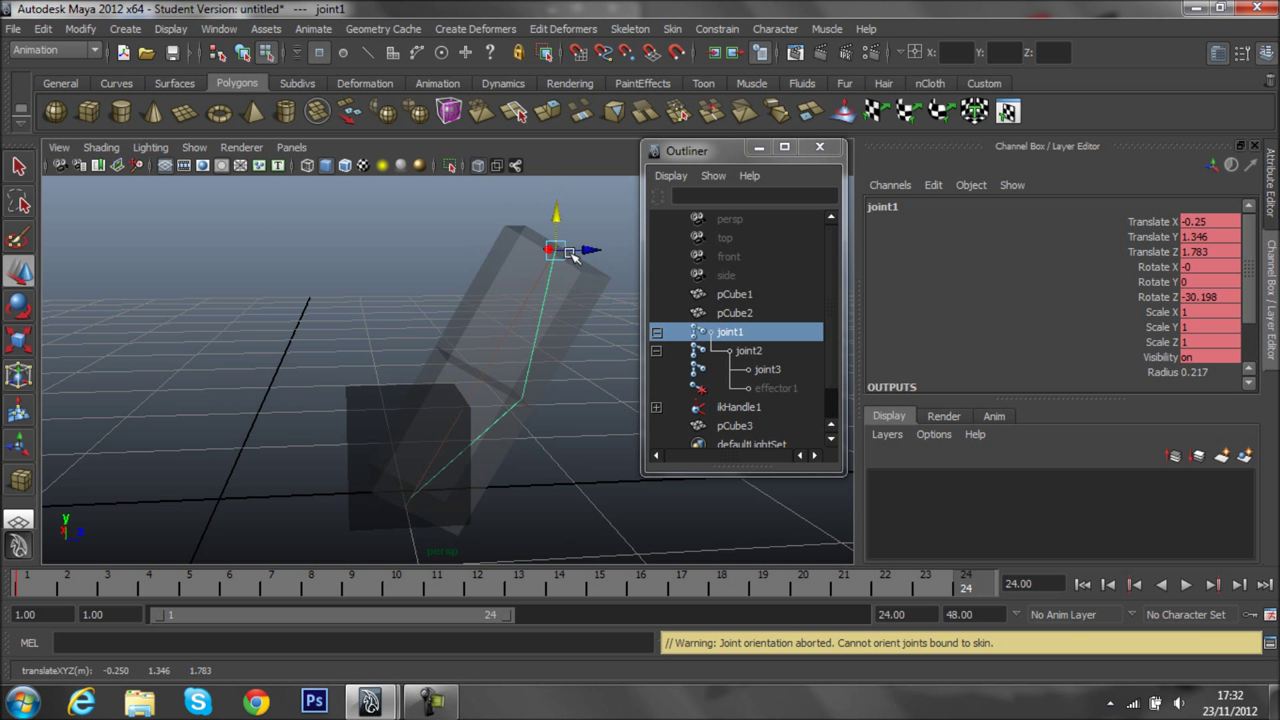
pyautogui.hotkey('alt', 'v')
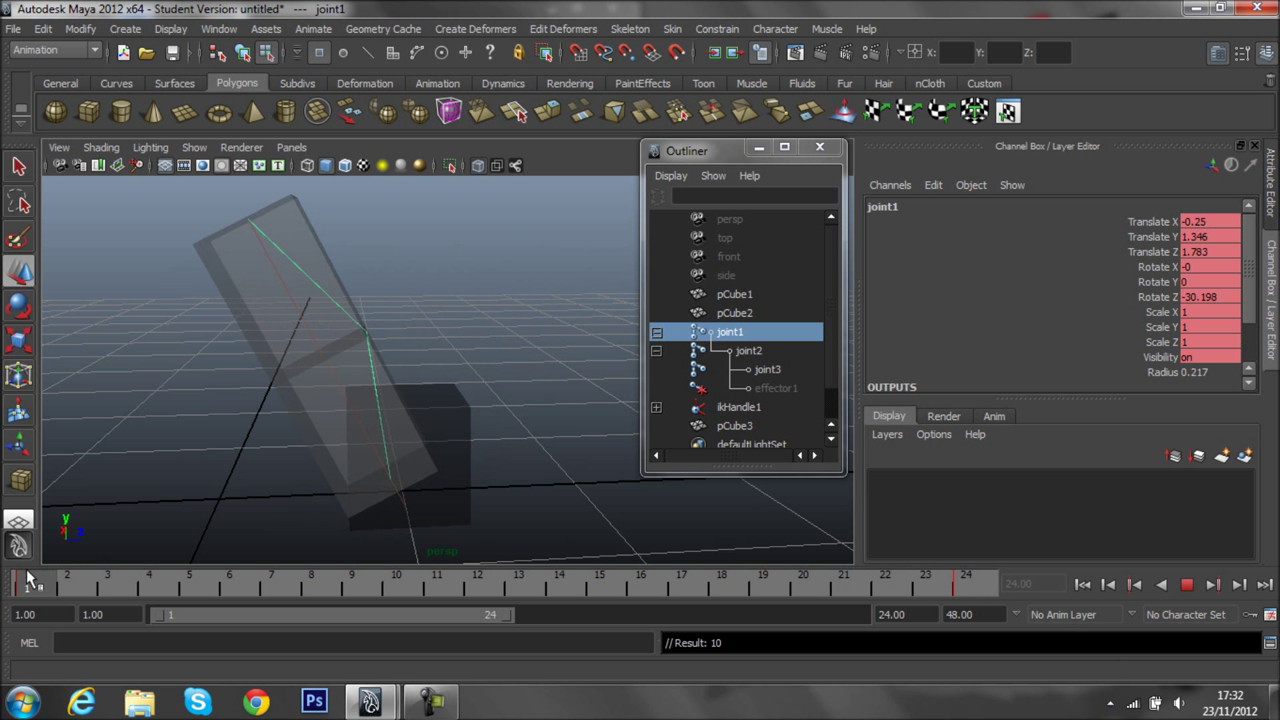
pyautogui.hotkey('alt', 'v')
# Replay the animation, scrub back, and bring up the key menu at frame 24.
pyautogui.click(1187, 585)
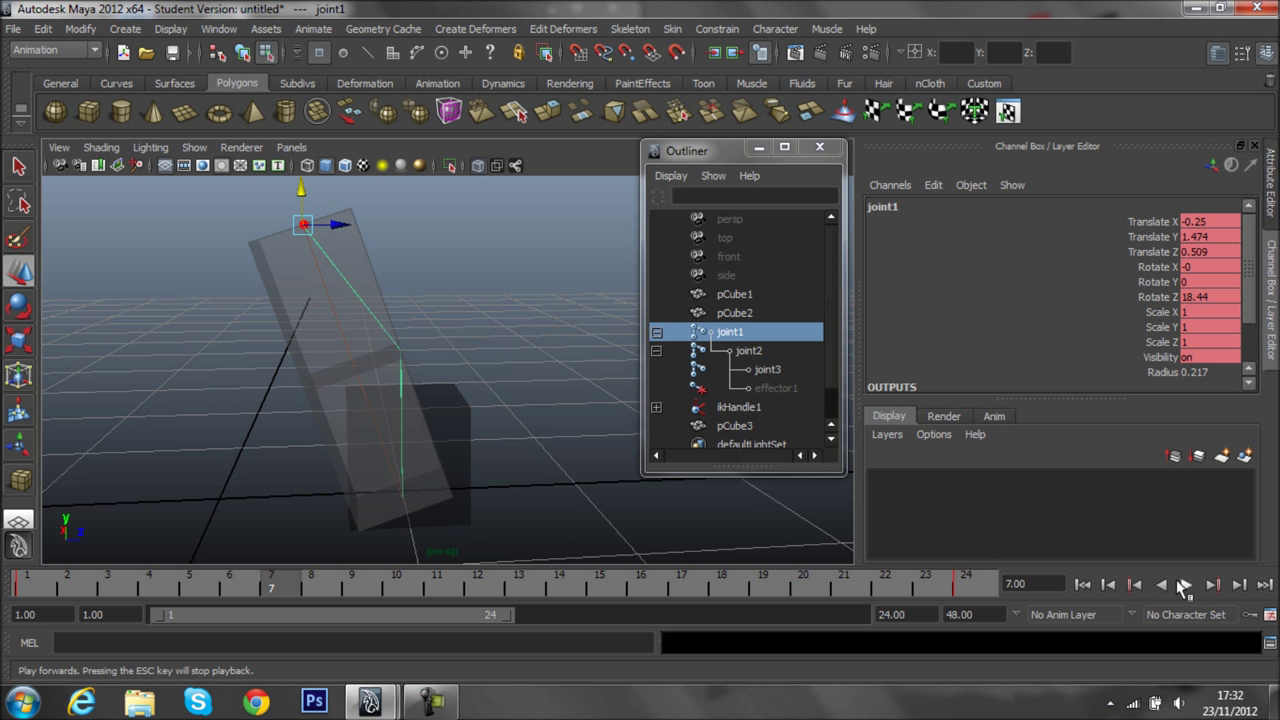
pyautogui.click(1185, 587)
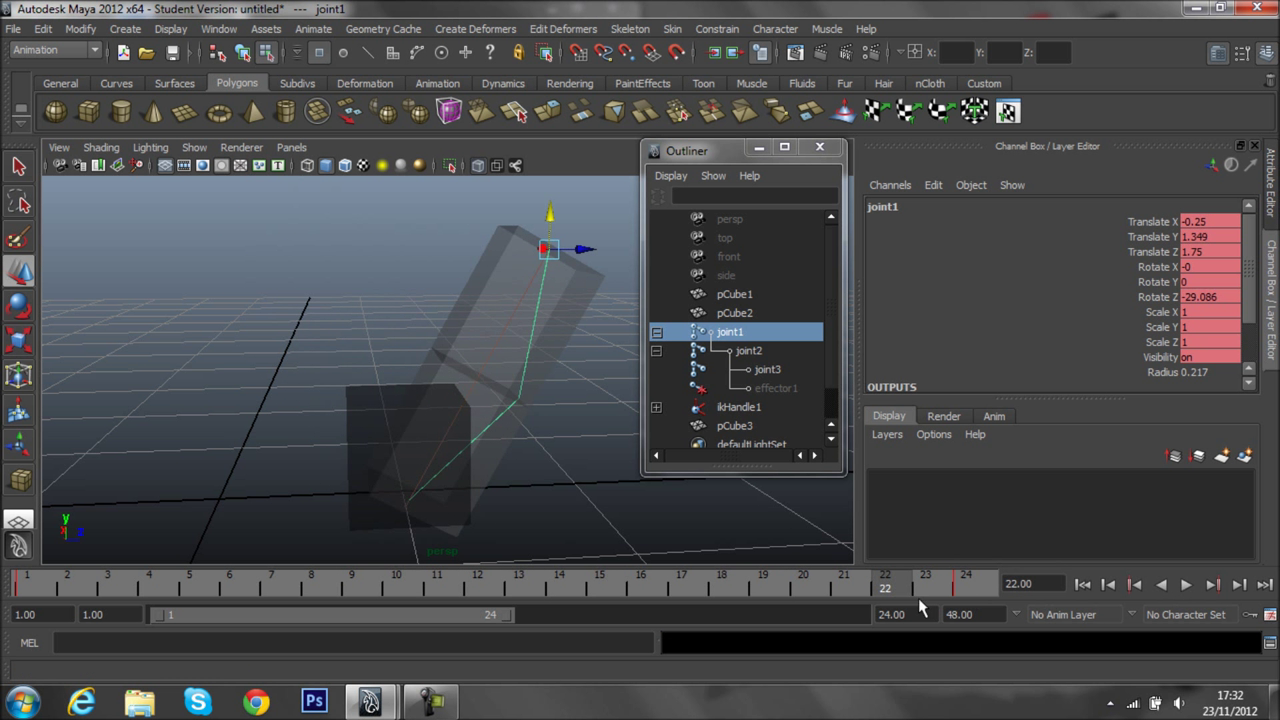
pyautogui.moveTo(957, 587)
pyautogui.mouseDown()
pyautogui.moveTo(170, 588)
pyautogui.moveTo(970, 578)
pyautogui.moveTo(457, 572)
pyautogui.moveTo(117, 577)
pyautogui.moveTo(423, 595)
pyautogui.moveTo(928, 588)
pyautogui.moveTo(45, 588)
pyautogui.moveTo(966, 584)
pyautogui.mouseUp()
pyautogui.rightClick(966, 584)
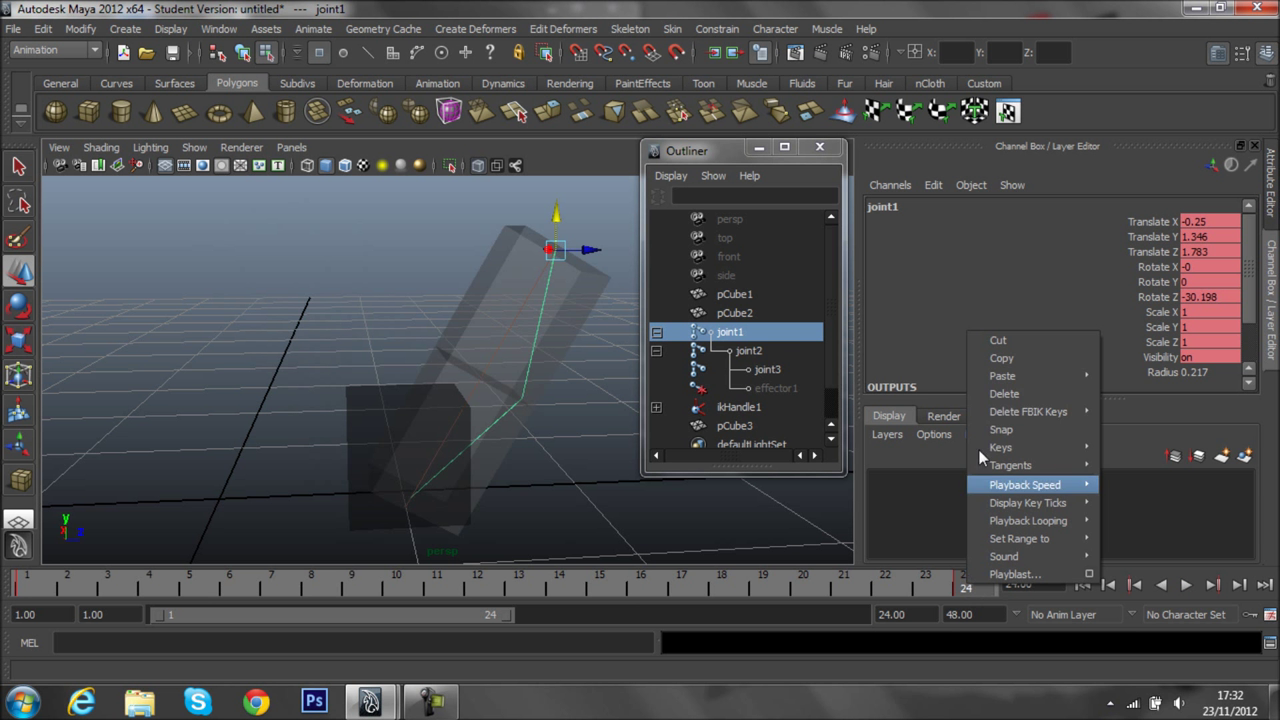
# Delete the frame 24 key and pose joint1 nearly upright at frame 14 (Rotate Z 12.826).
pyautogui.click(1038, 400)
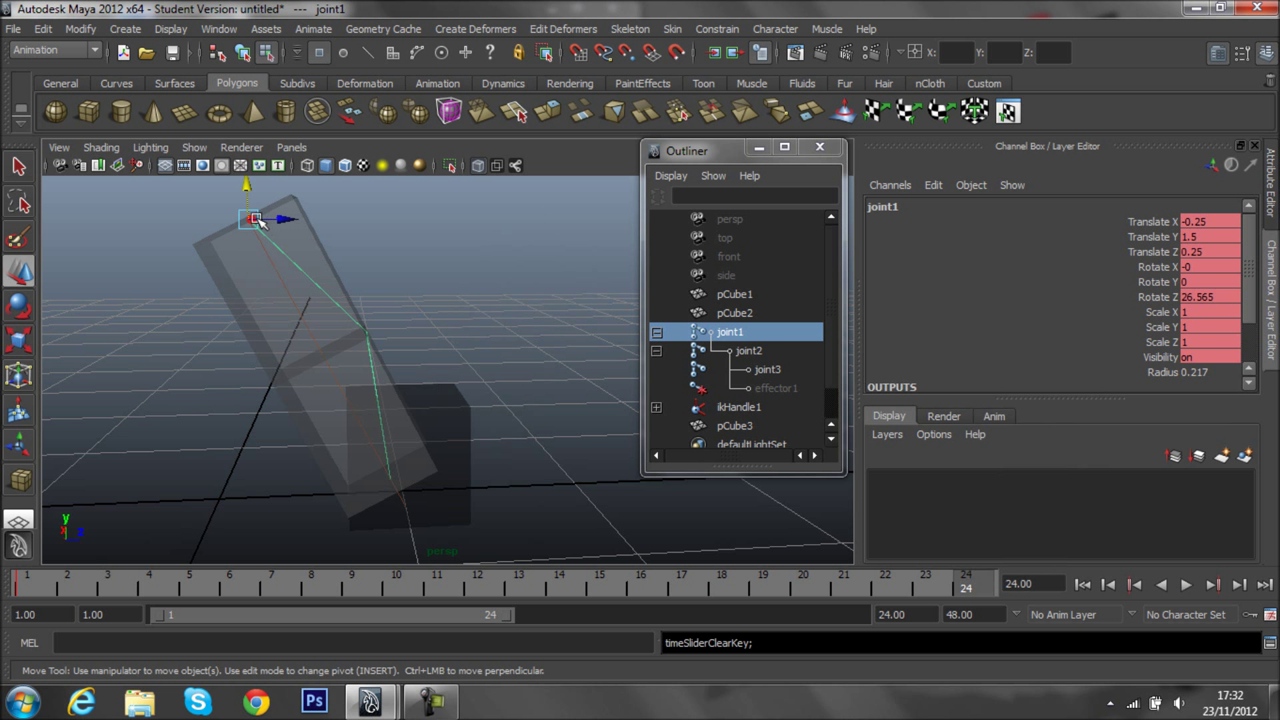
pyautogui.moveTo(284, 252)
pyautogui.keyDown('alt'); pyautogui.mouseDown()
pyautogui.moveTo(400, 335)
pyautogui.moveTo(355, 335)
pyautogui.moveTo(370, 372)
pyautogui.moveTo(489, 362)
pyautogui.moveTo(443, 329)
pyautogui.moveTo(388, 250)
pyautogui.mouseUp(); pyautogui.keyUp('alt')
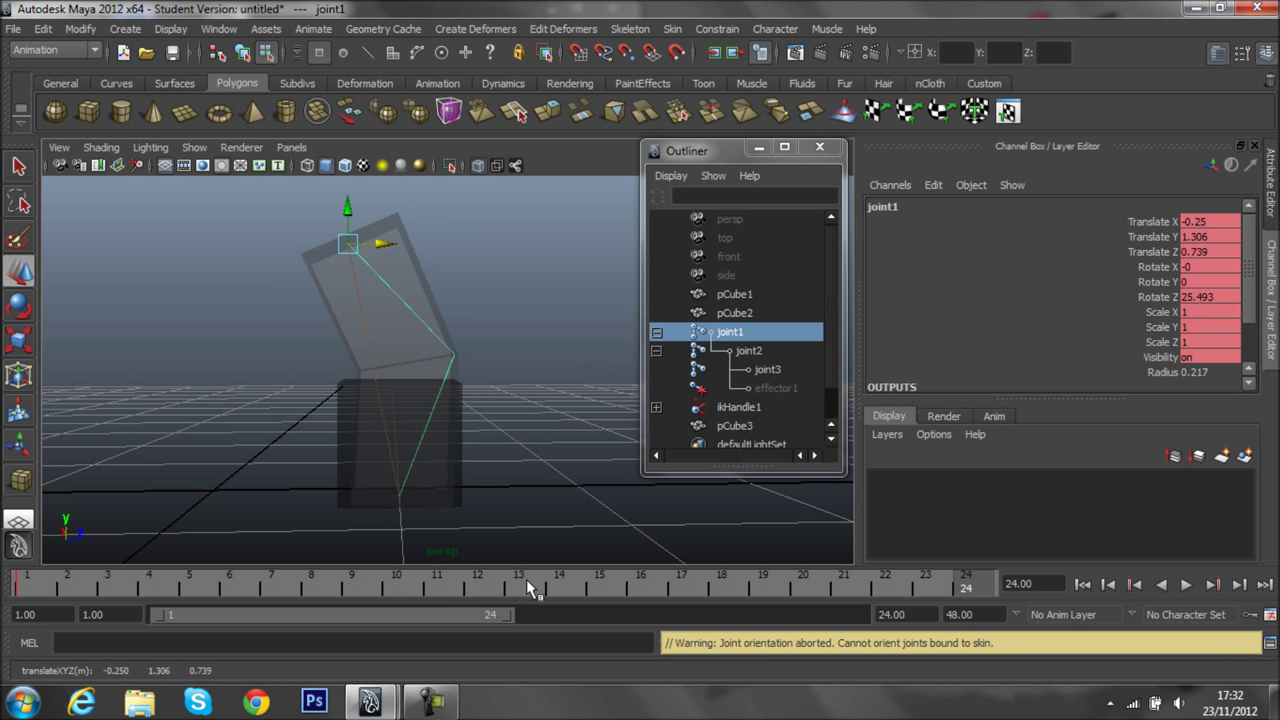
pyautogui.click(558, 584)
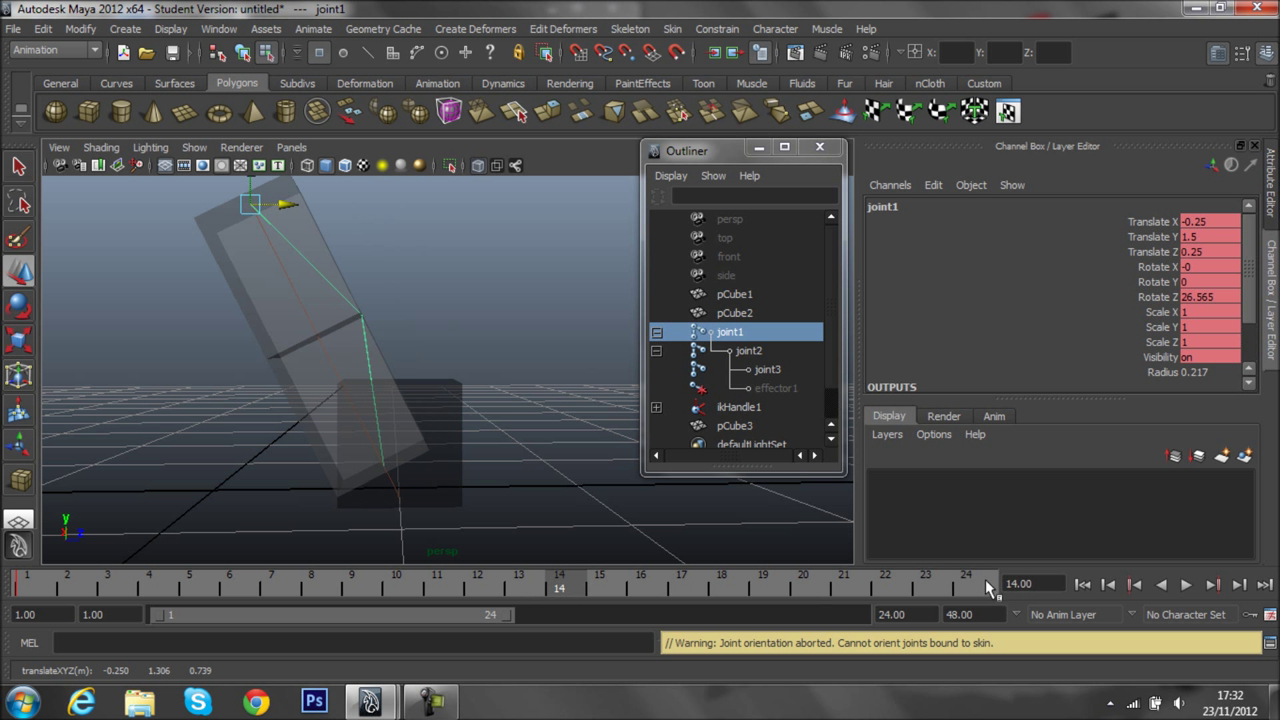
pyautogui.moveTo(288, 205)
pyautogui.mouseDown()
pyautogui.moveTo(435, 234)
pyautogui.moveTo(396, 217)
pyautogui.mouseUp()
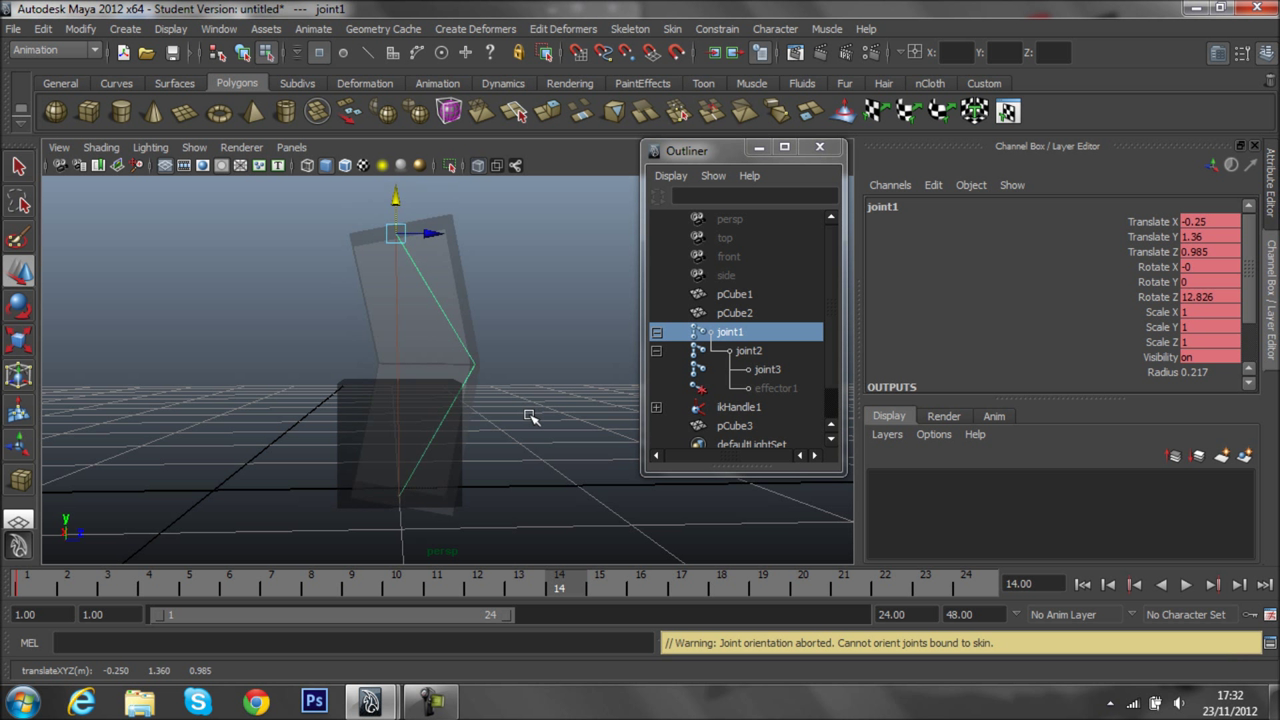
# Copy joint1's frame 1 key and paste it at frame 24.
pyautogui.click(44, 588)
pyautogui.rightClick(44, 588)
pyautogui.click(97, 355)
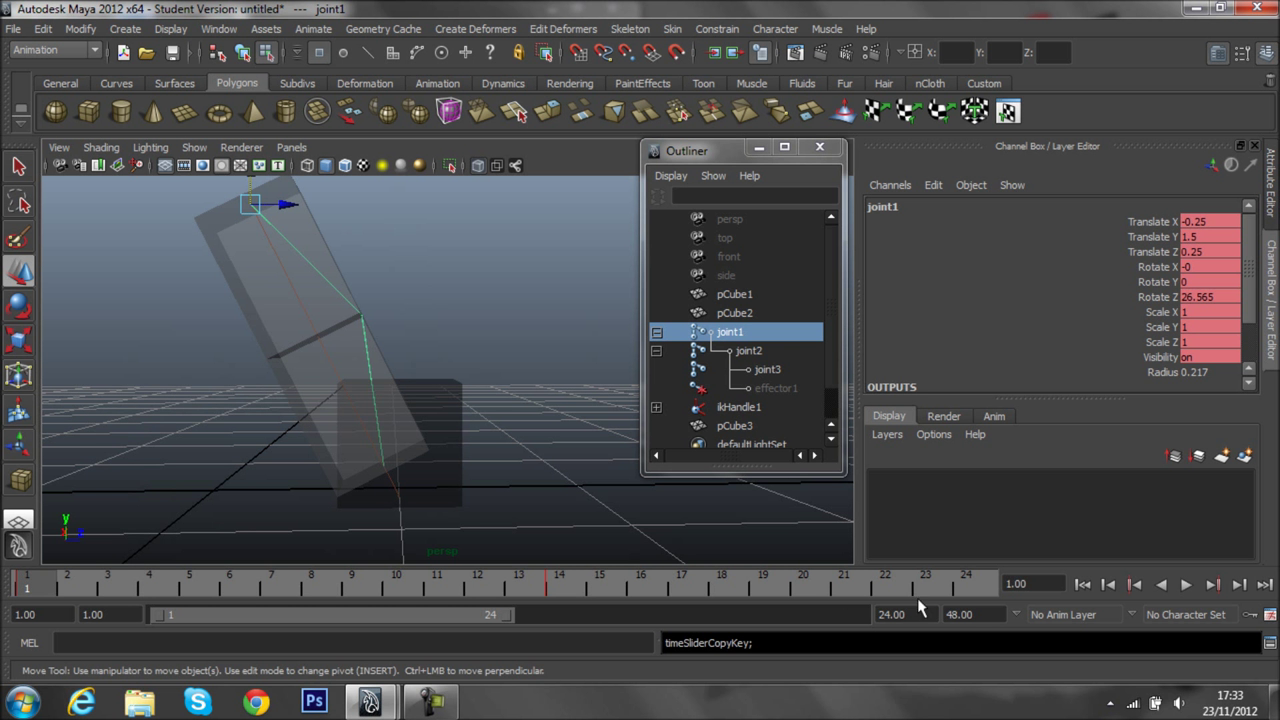
pyautogui.click(974, 586)
pyautogui.rightClick(974, 586)
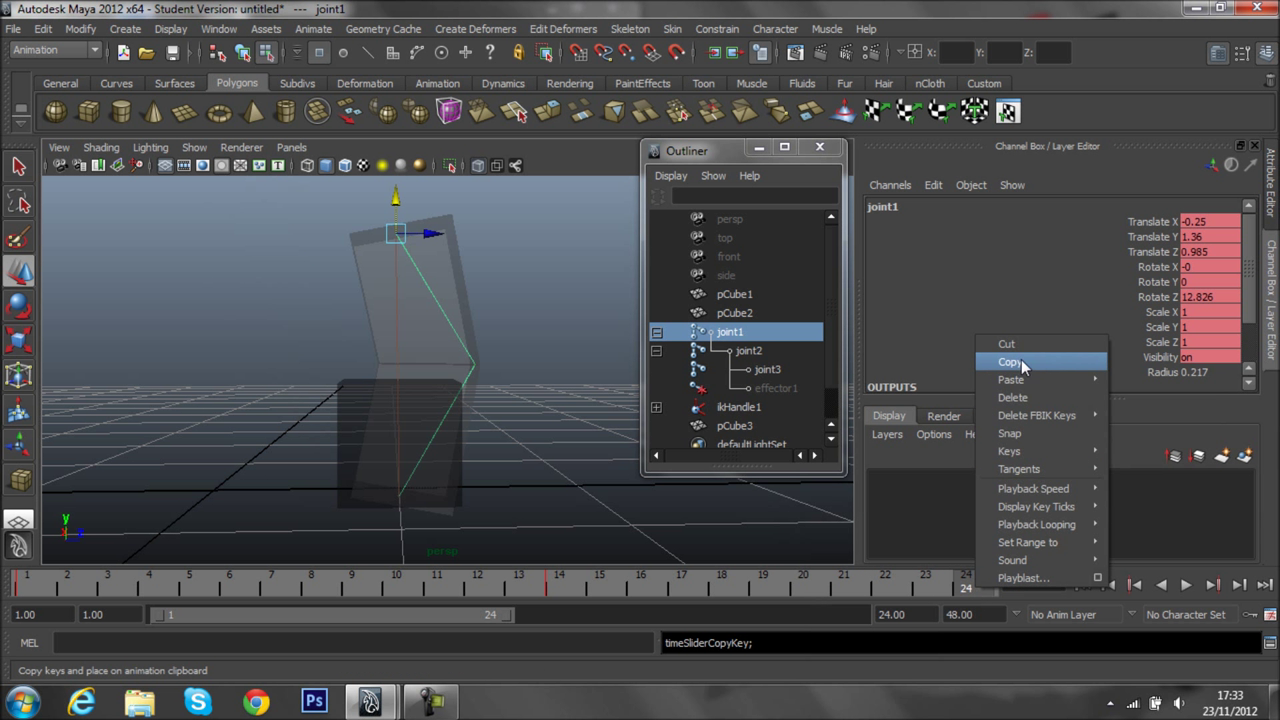
pyautogui.click(1160, 396)
# Lean joint1 the other way at frame 24 (Translate Z 1.823, Rotate Z 28.74), key it, and play back.
pyautogui.moveTo(290, 206); pyautogui.dragTo(594, 207)
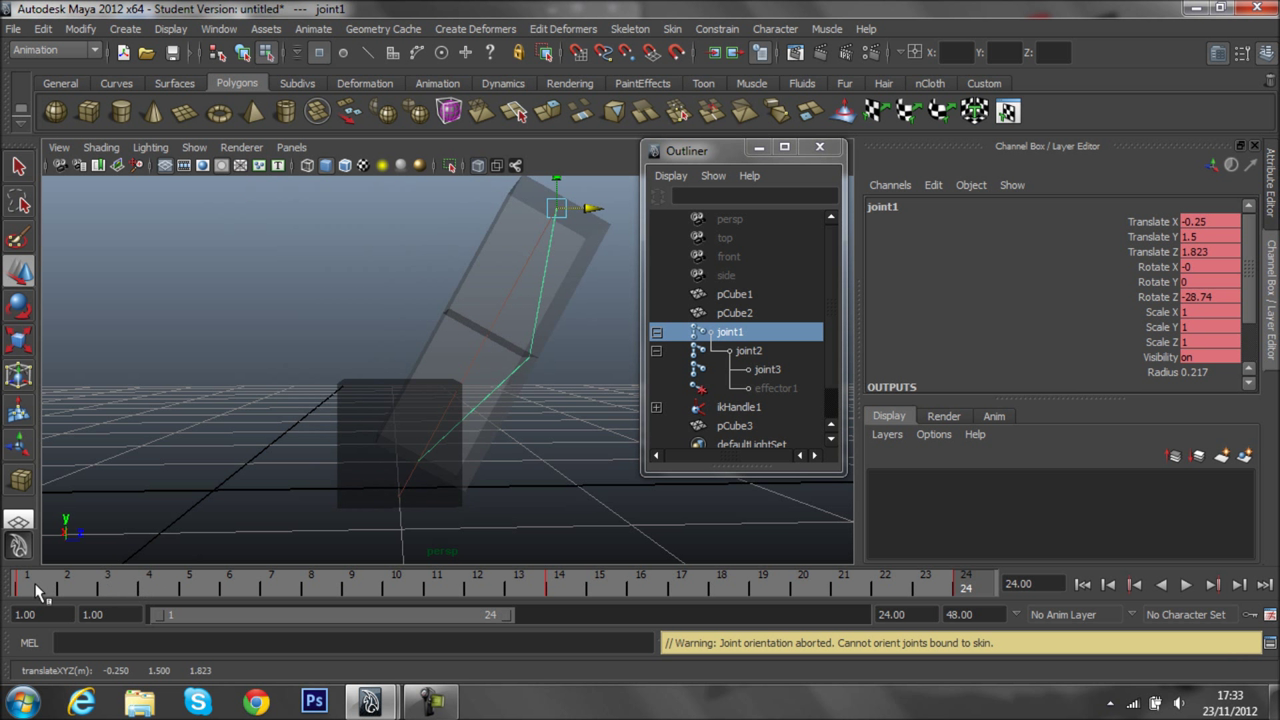
pyautogui.press('s')
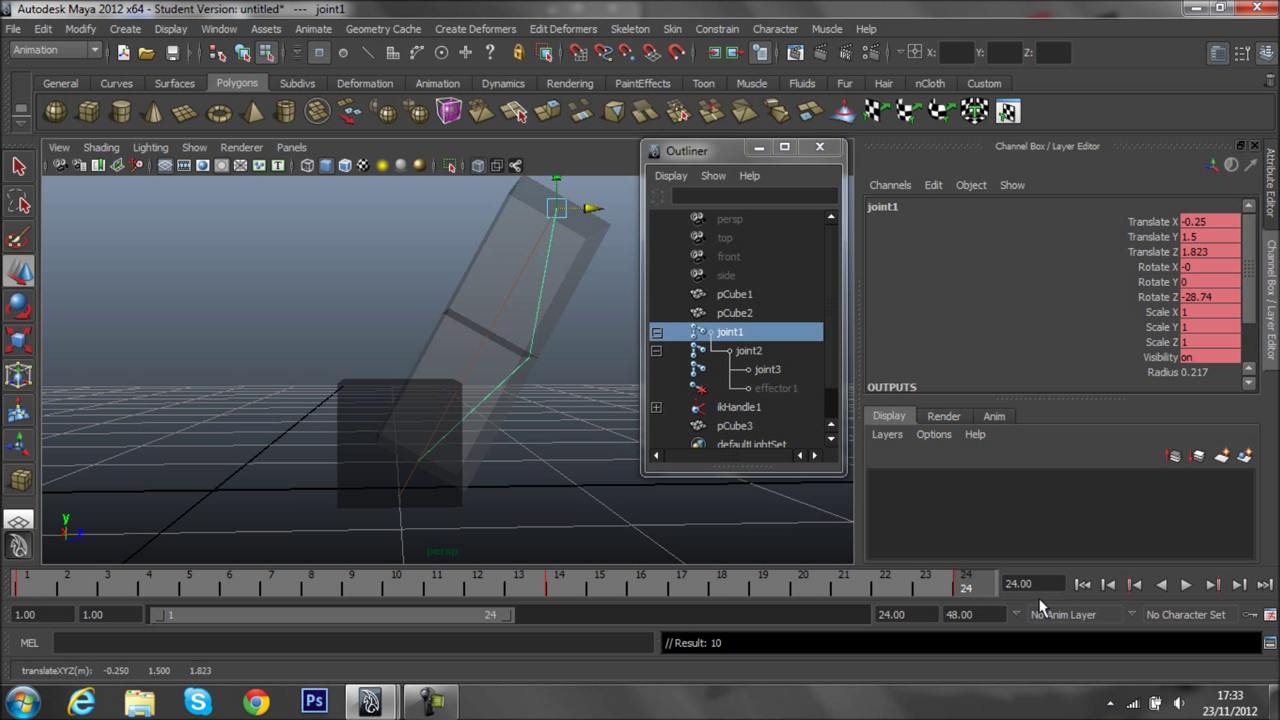
pyautogui.click(1185, 585)
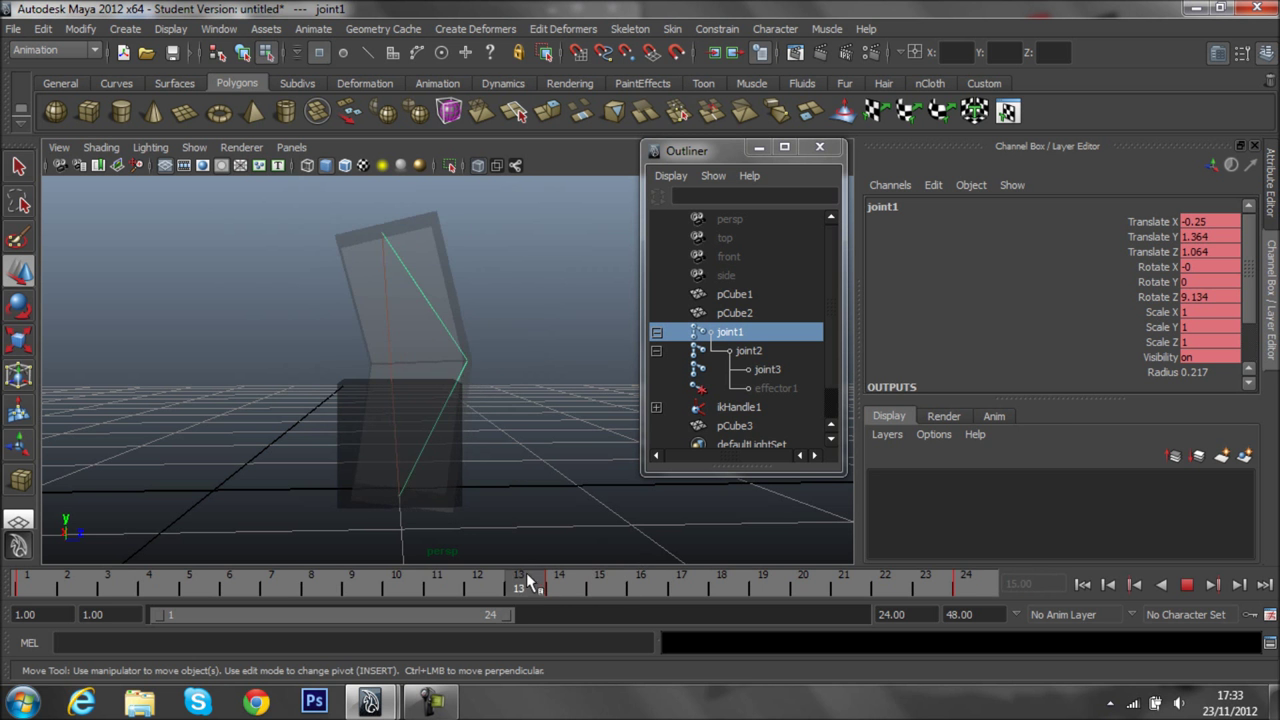
pyautogui.click(27, 580)
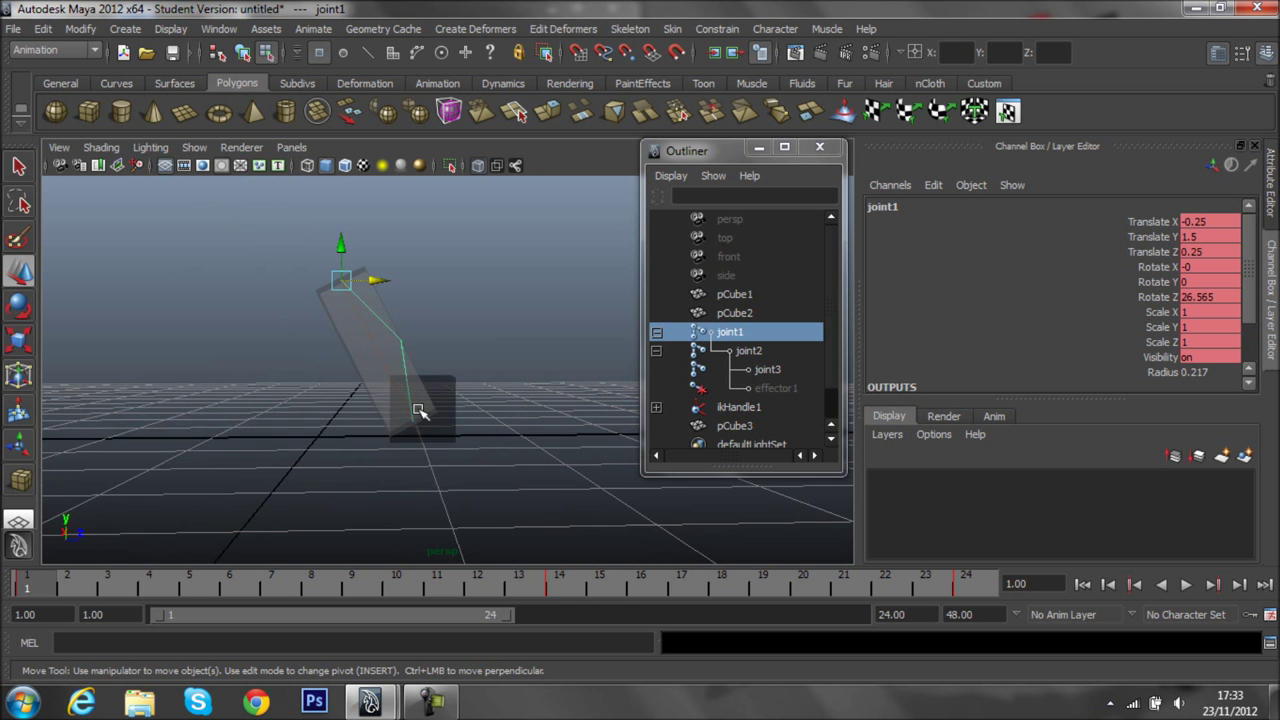
pyautogui.moveTo(418, 410)
pyautogui.keyDown('alt'); pyautogui.mouseDown()
pyautogui.moveTo(486, 434)
pyautogui.moveTo(323, 463)
pyautogui.moveTo(200, 411)
pyautogui.moveTo(486, 449)
pyautogui.moveTo(603, 443)
pyautogui.moveTo(586, 457)
pyautogui.moveTo(426, 457)
pyautogui.moveTo(554, 440)
pyautogui.moveTo(514, 451)
pyautogui.moveTo(416, 441)
pyautogui.moveTo(428, 409)
pyautogui.moveTo(480, 434)
pyautogui.mouseUp(); pyautogui.keyUp('alt')
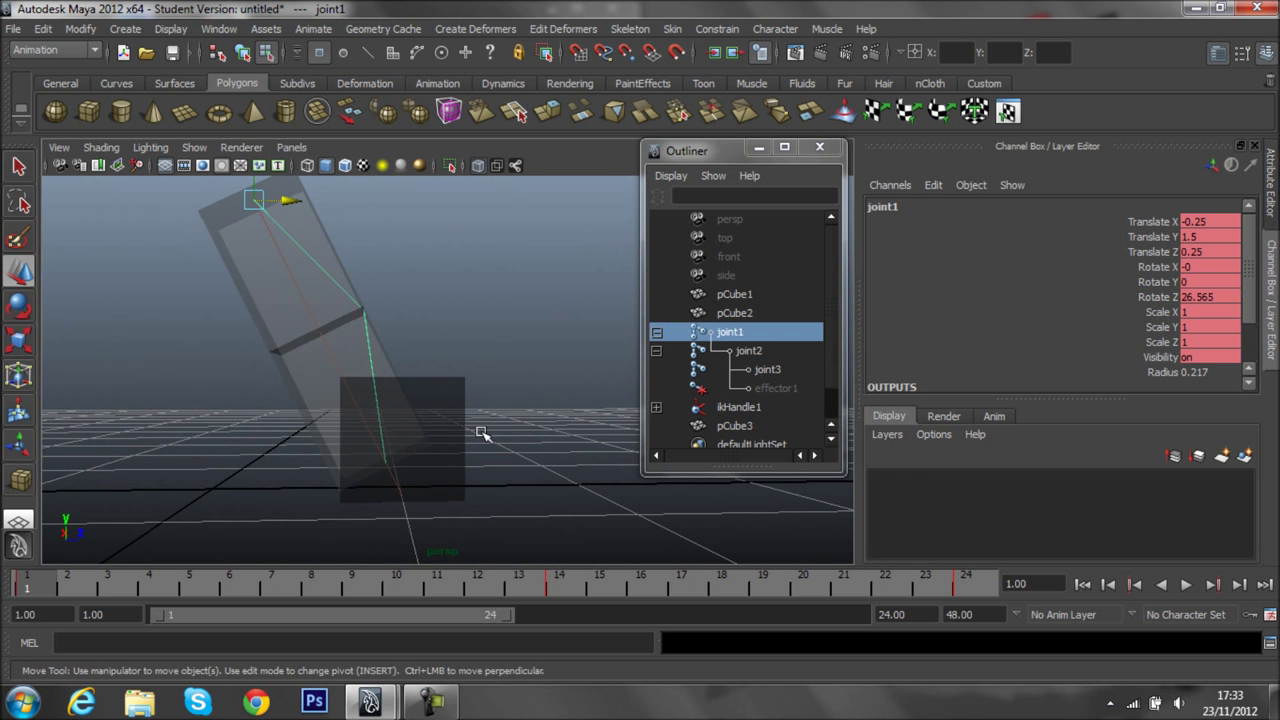
pyautogui.scroll(-3, 484, 435)
pyautogui.scroll(-2, 480, 432)
pyautogui.scroll(-5, 477, 431)
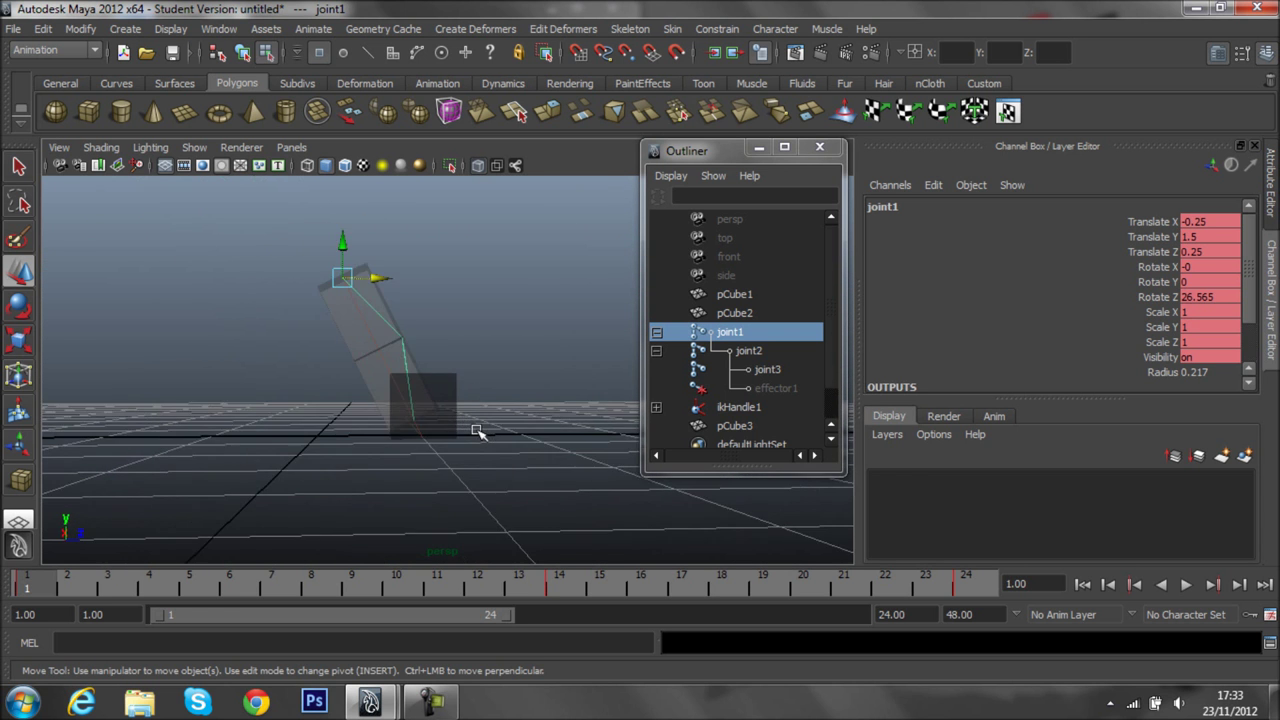
pyautogui.moveTo(477, 431)
pyautogui.keyDown('alt'); pyautogui.mouseDown()
pyautogui.moveTo(494, 451)
pyautogui.moveTo(593, 468)
pyautogui.moveTo(571, 514)
pyautogui.moveTo(469, 425)
pyautogui.moveTo(506, 463)
pyautogui.mouseUp(); pyautogui.keyUp('alt')
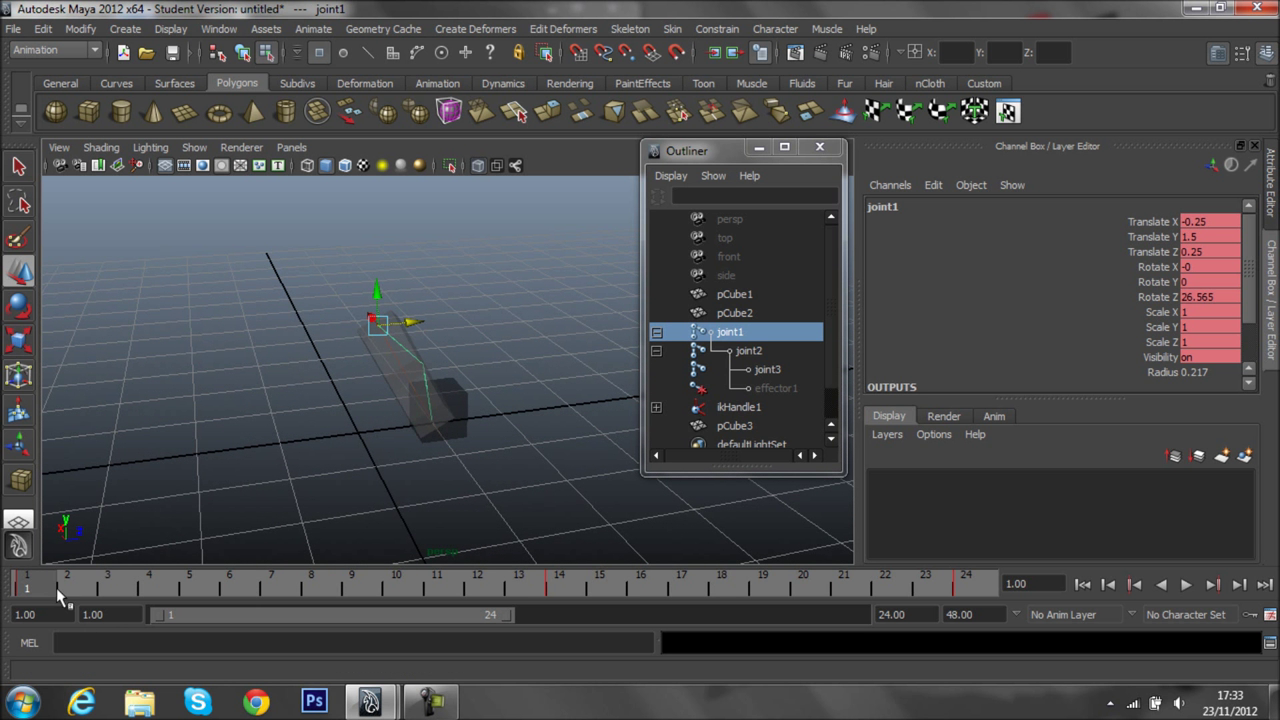